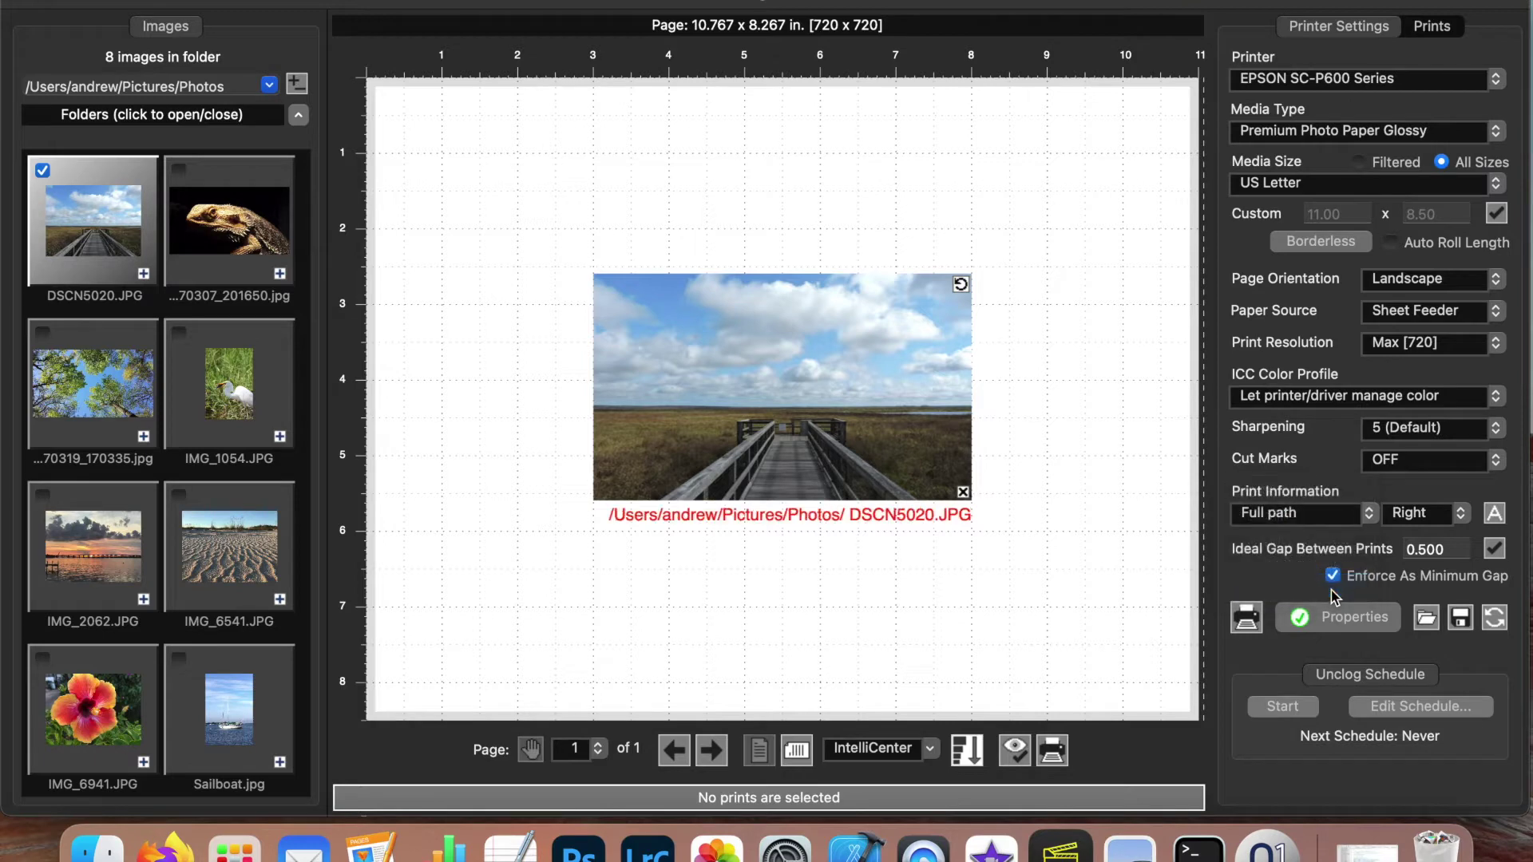
# - Add the lizard photo to the page beside the boardwalk print and view the print information font settings
pyautogui.click(280, 274)
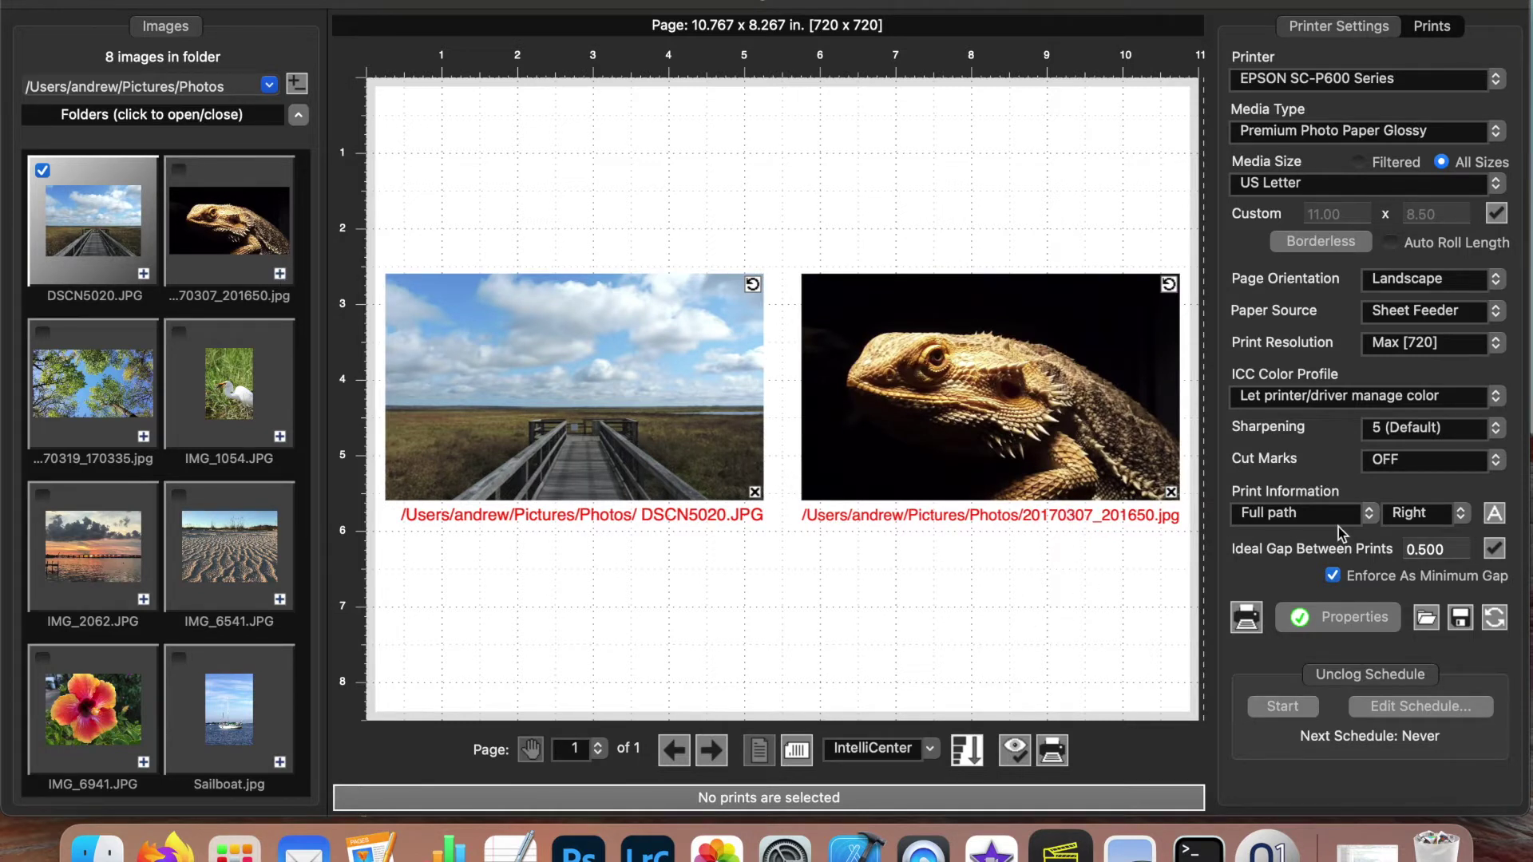
pyautogui.click(1491, 514)
pyautogui.click(939, 122)
# - Add the text annotation "A Florida Boardwalk" to the boardwalk print
pyautogui.click(669, 380)
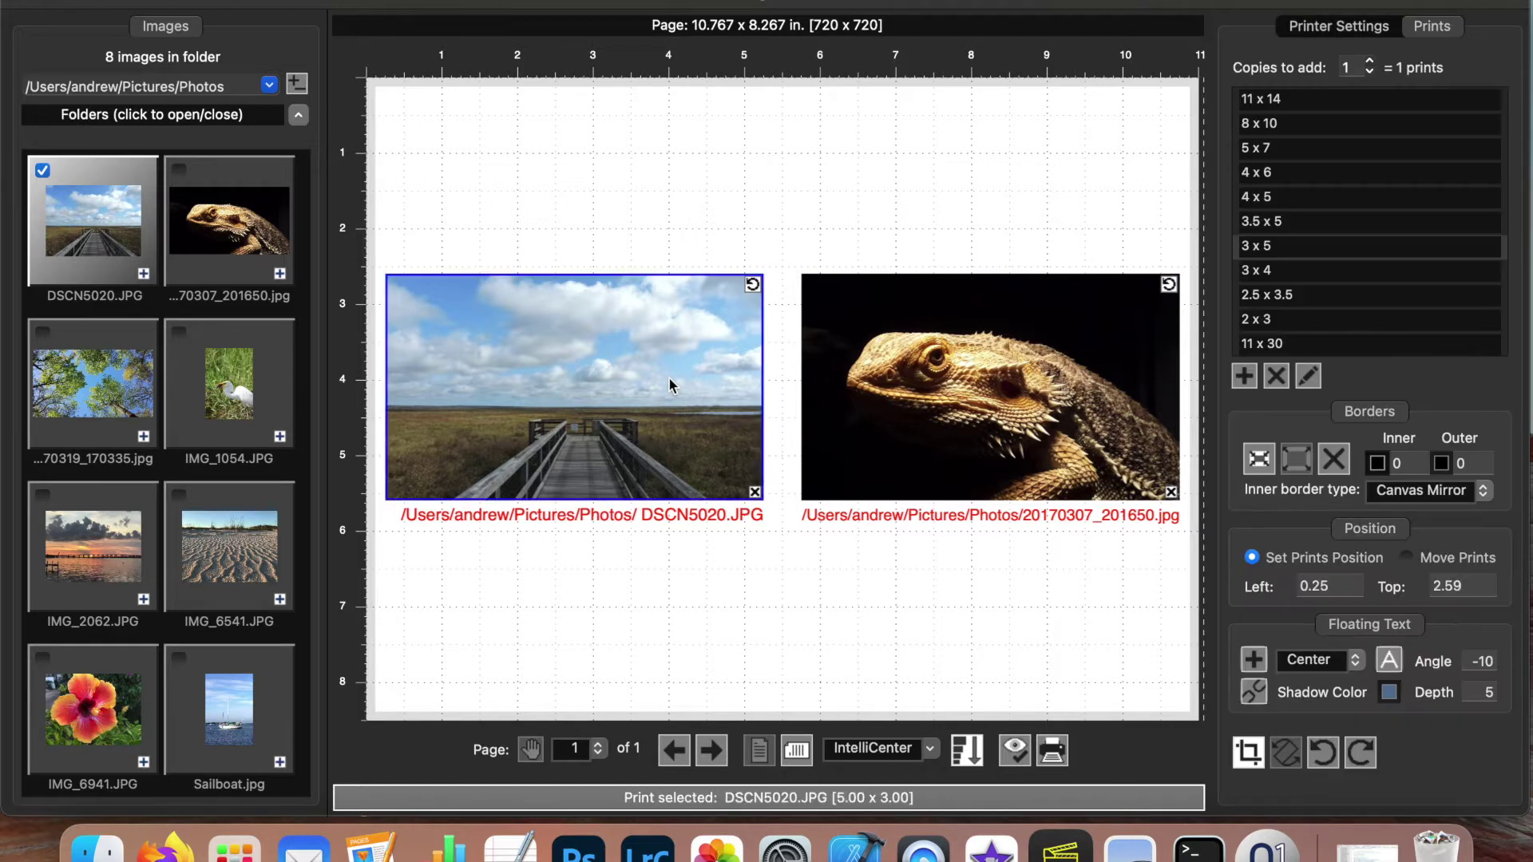
pyautogui.rightClick(669, 385)
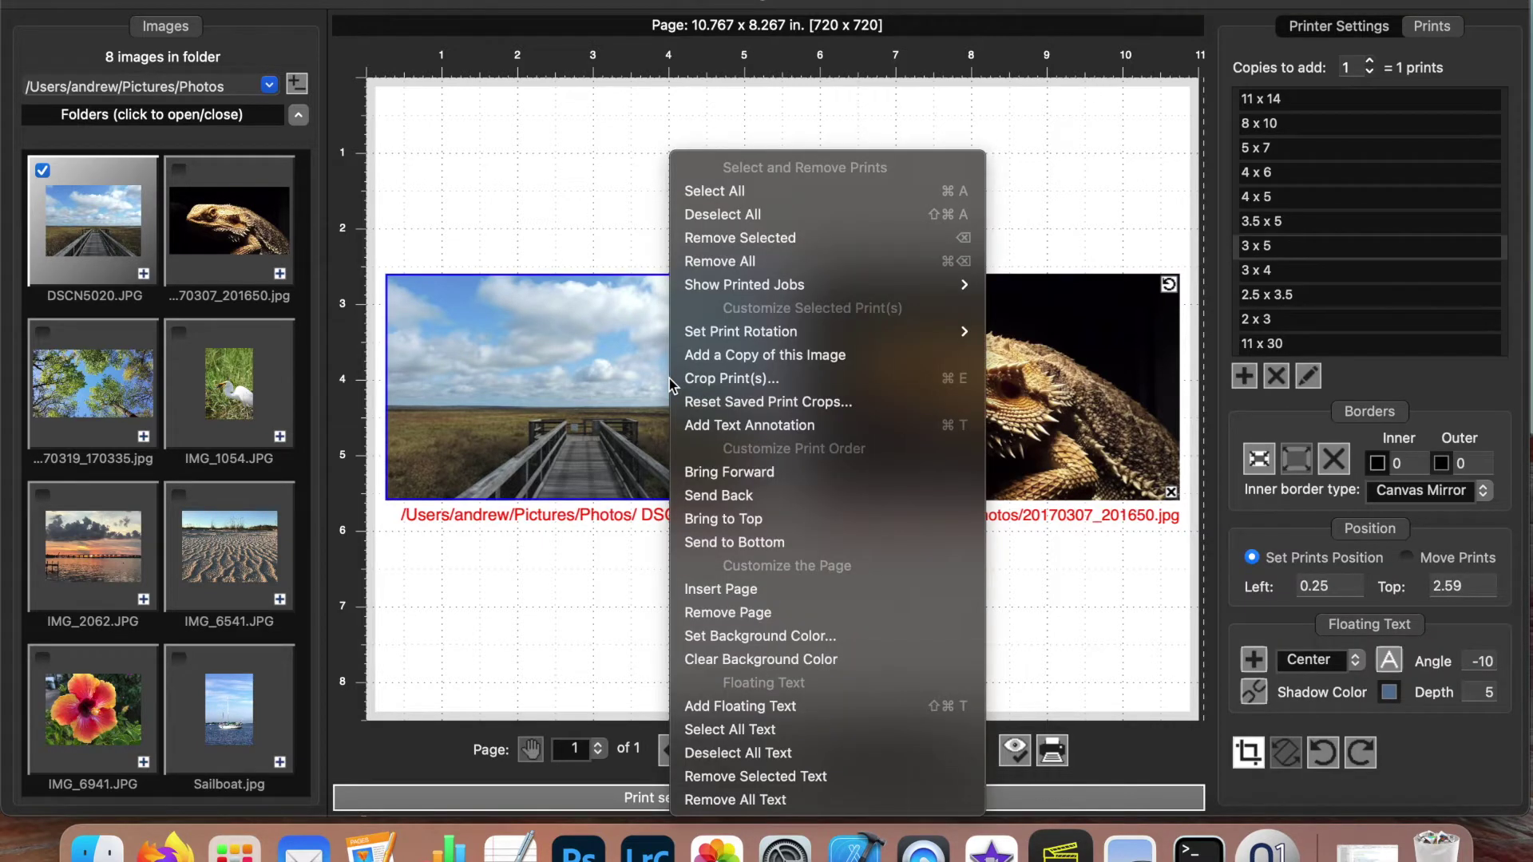
pyautogui.click(915, 431)
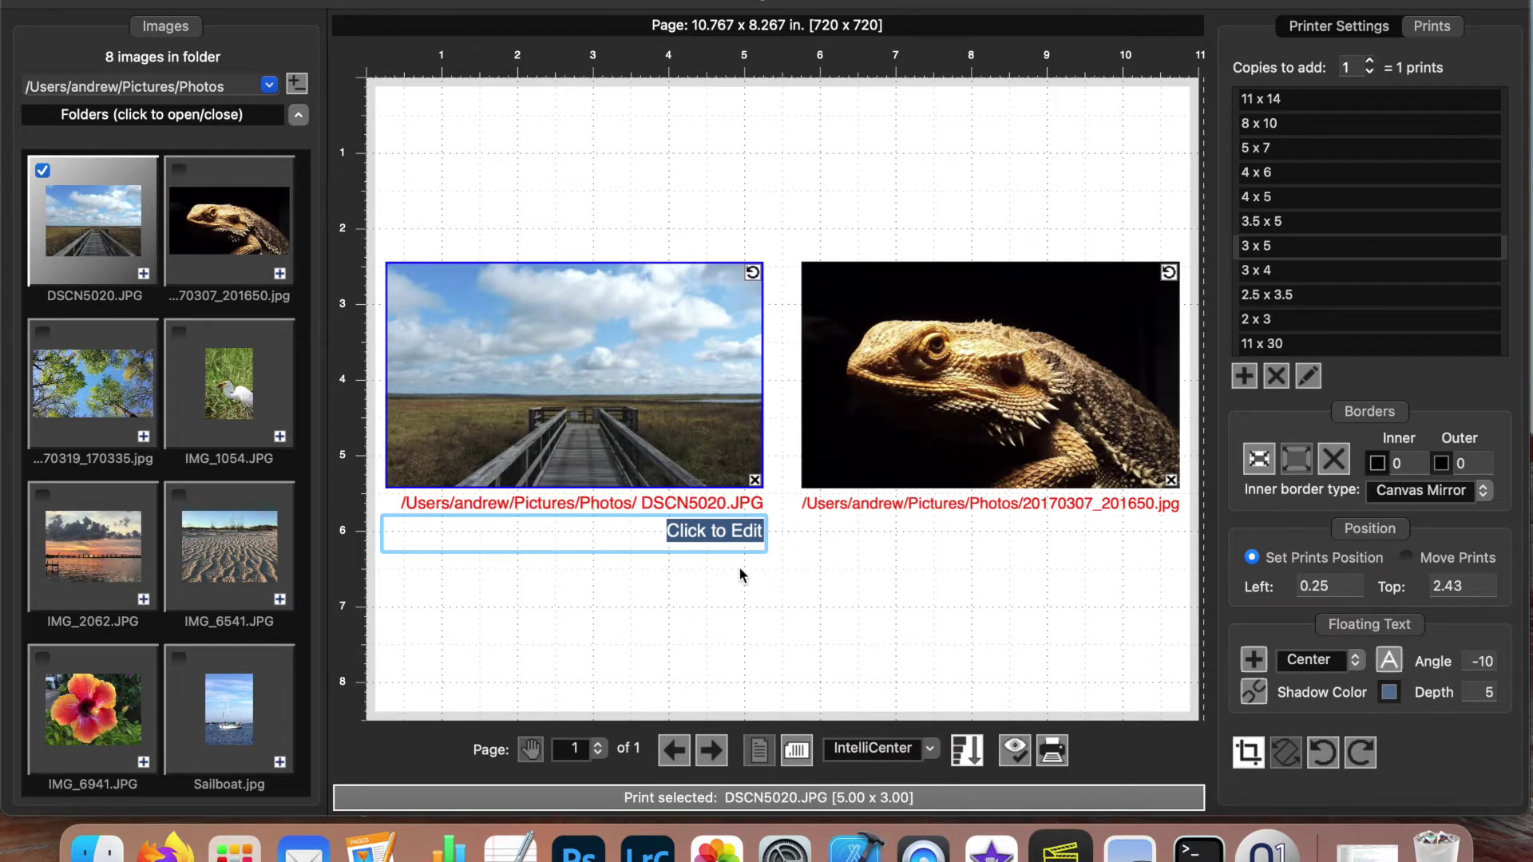
pyautogui.write('A Florida')
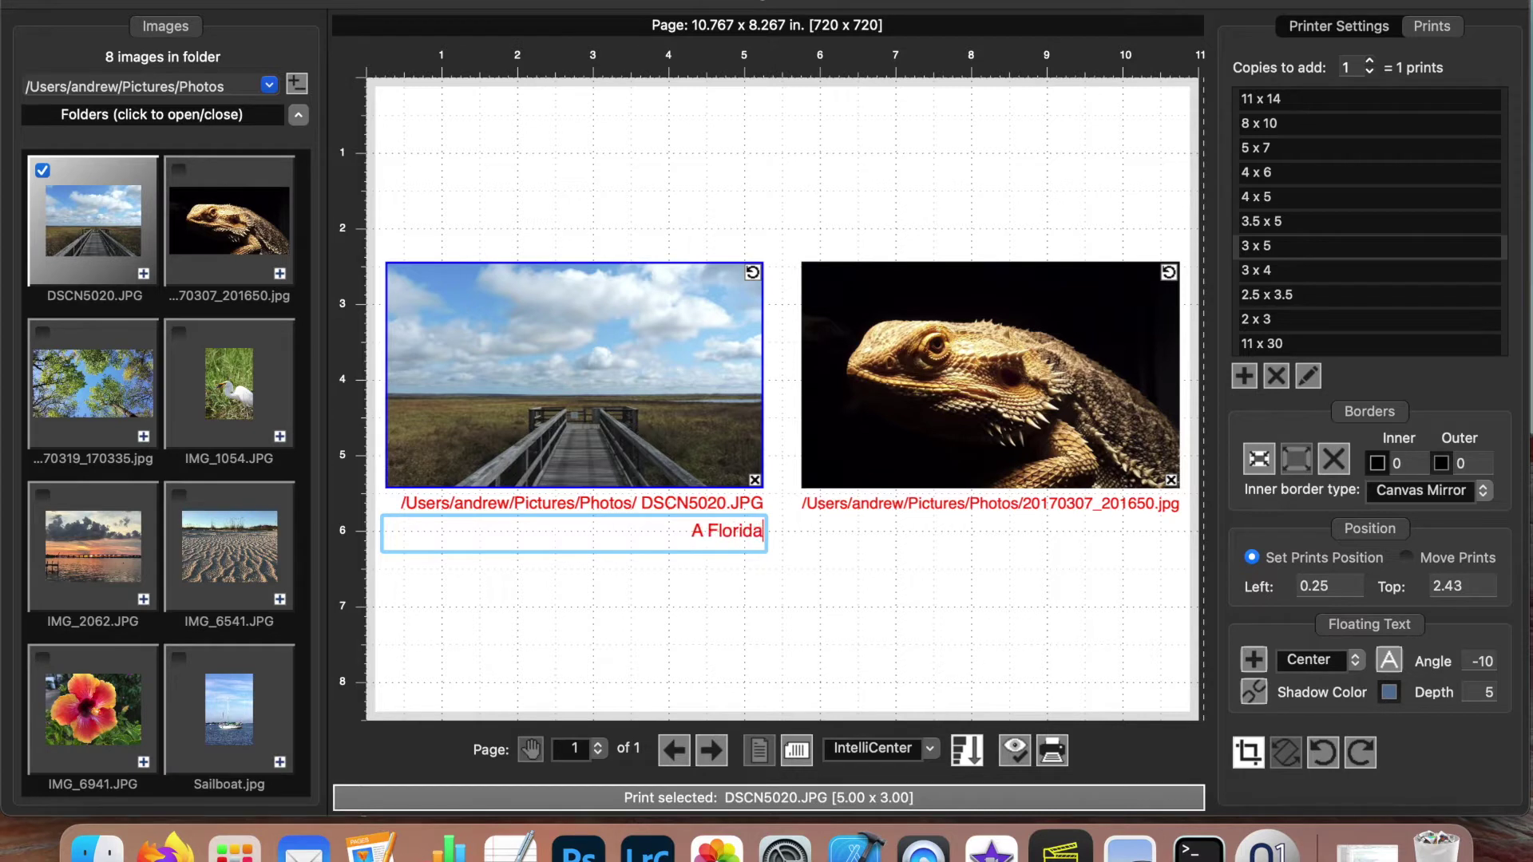
pyautogui.write(' Boardwalk')
pyautogui.press('Return')
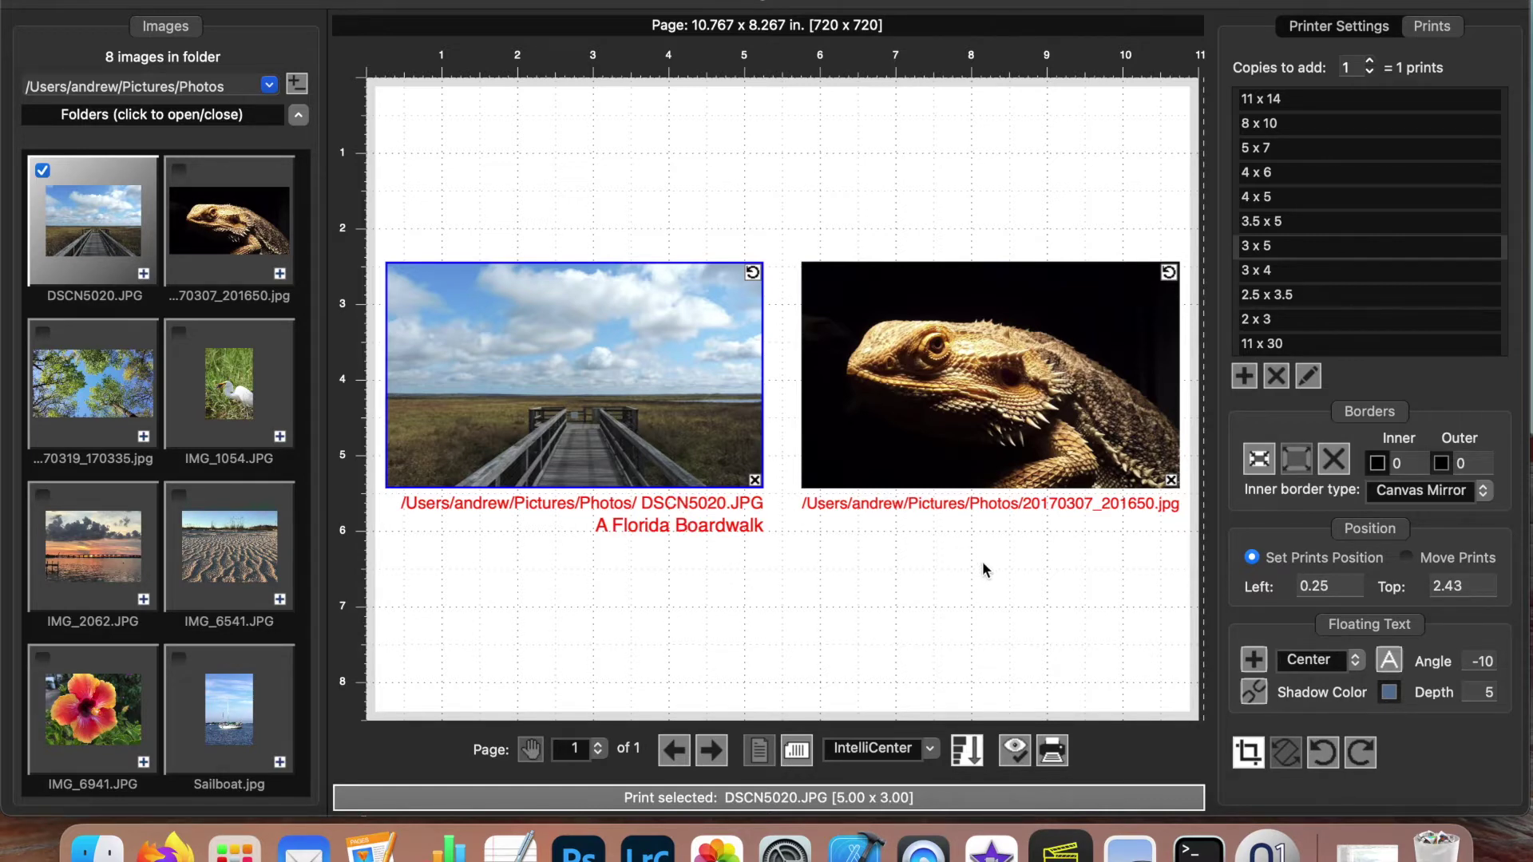
# - Set the print information alignment to Left
pyautogui.click(1334, 28)
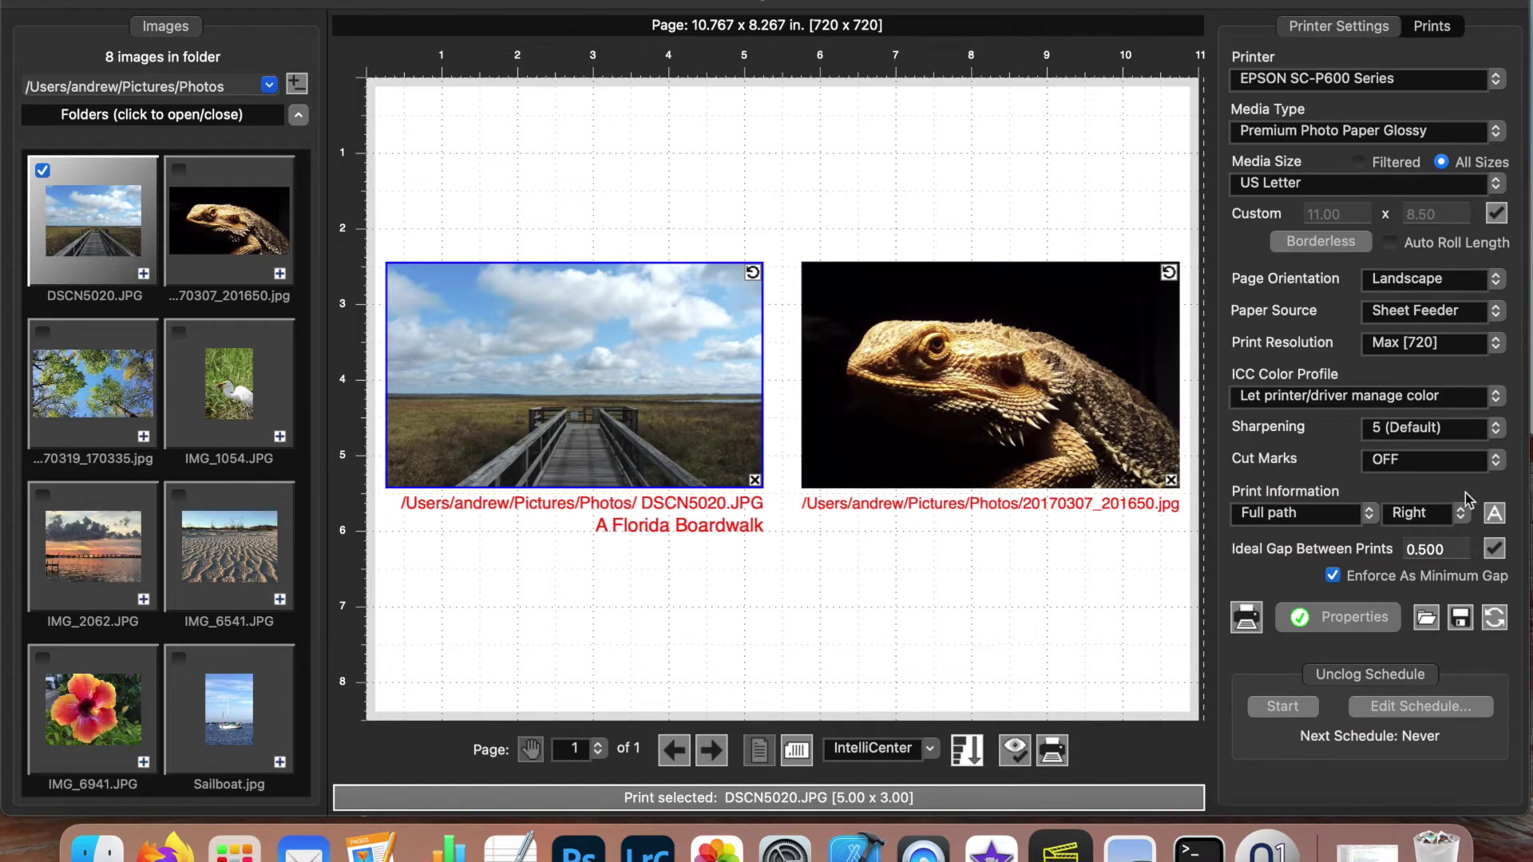
pyautogui.click(1460, 515)
pyautogui.click(1439, 469)
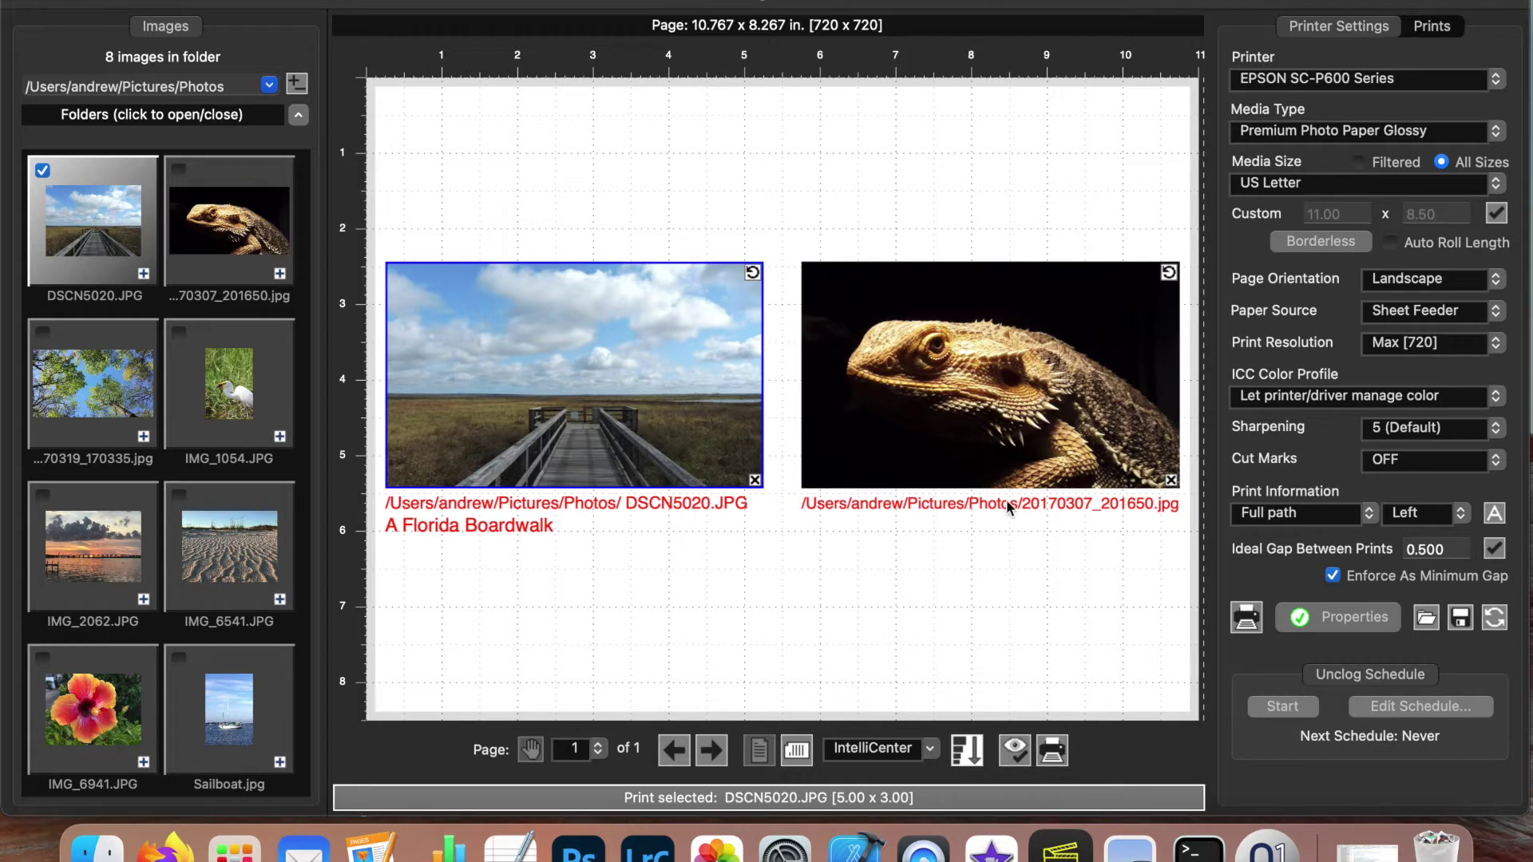
# - Add the text annotation "King rex" to the lizard print
pyautogui.click(1006, 453)
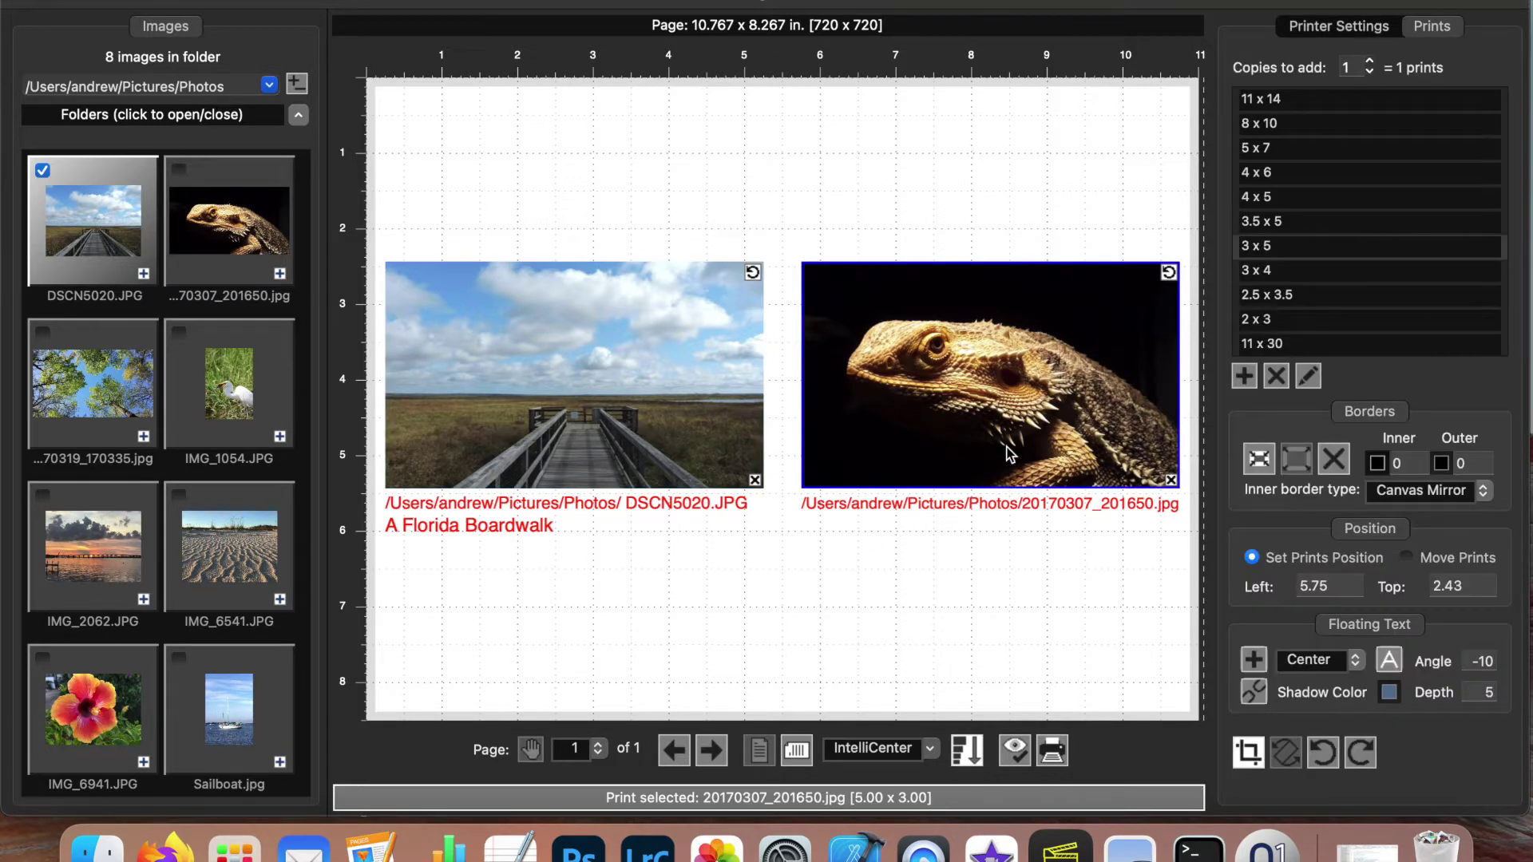
pyautogui.doubleClick(1006, 453)
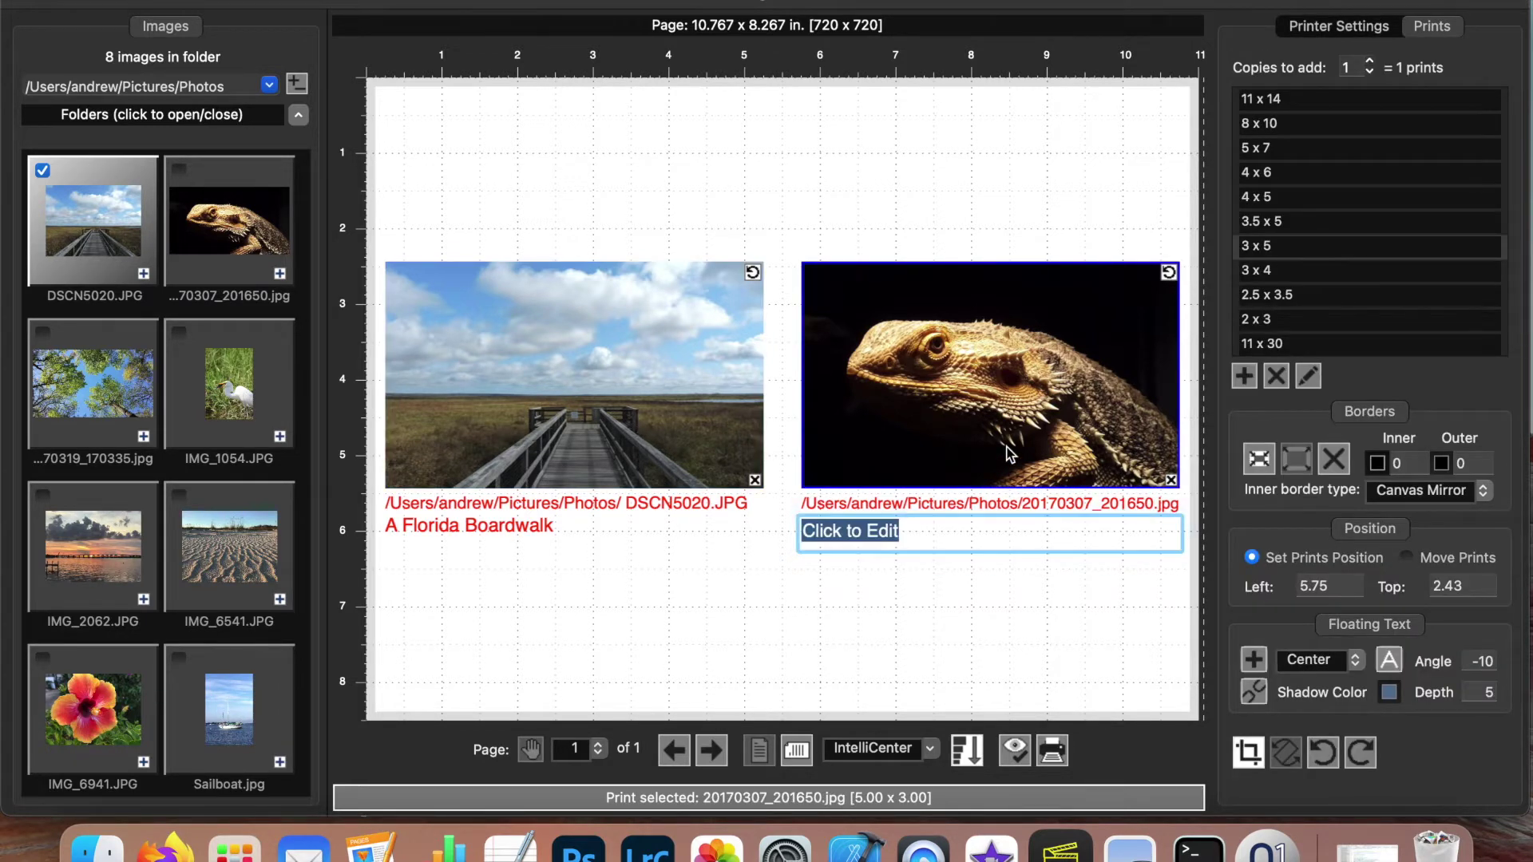
pyautogui.write('King rex')
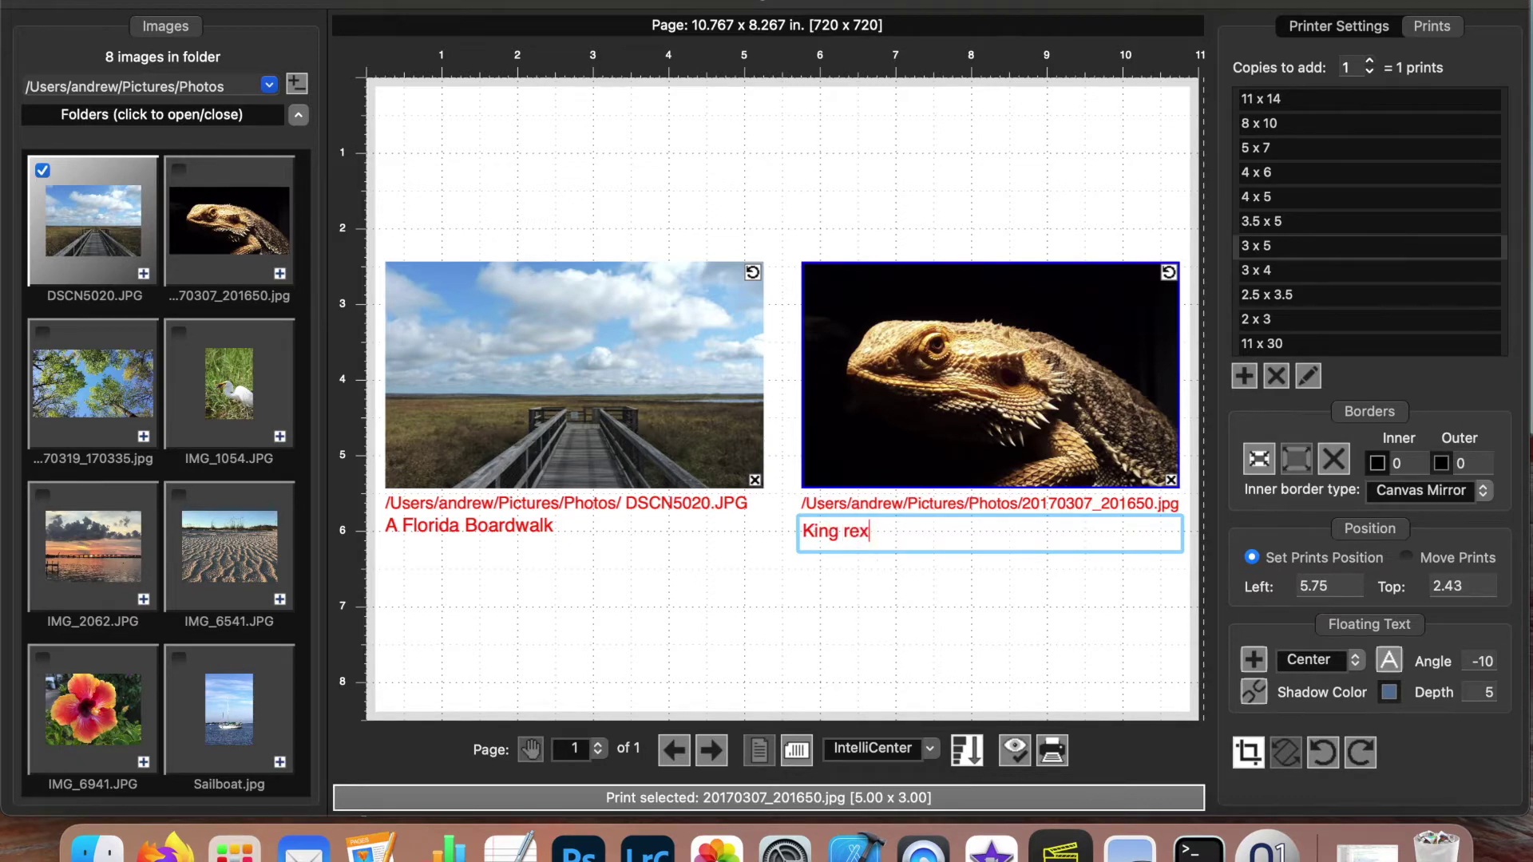
pyautogui.press('Return')
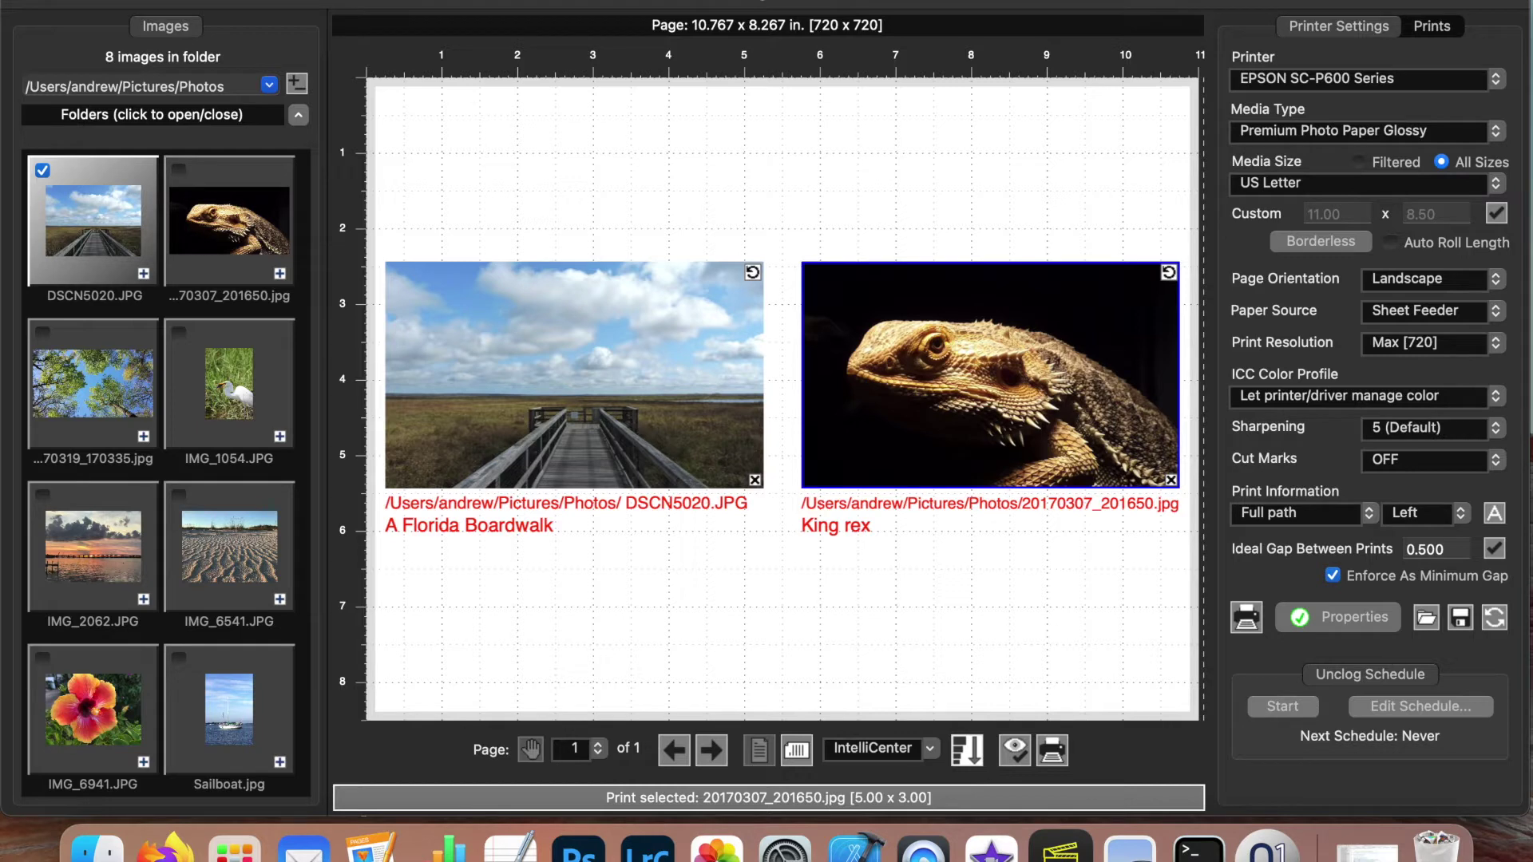
# - Enable the global text annotation for all newly added prints in the preferences and add two prints of IMG_1054.JPG
pyautogui.click(120, 28)
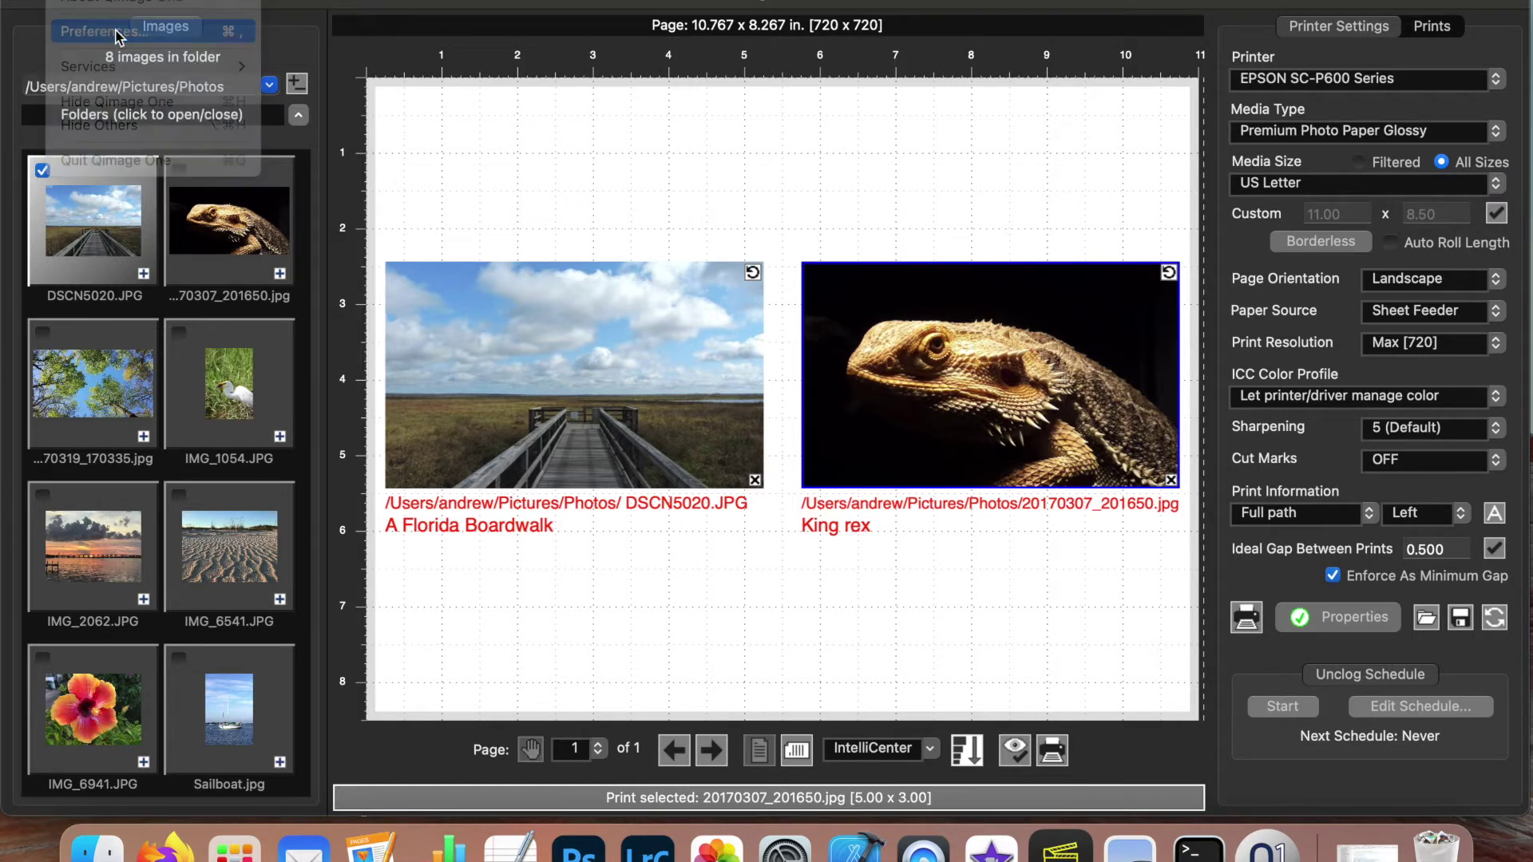
pyautogui.click(705, 434)
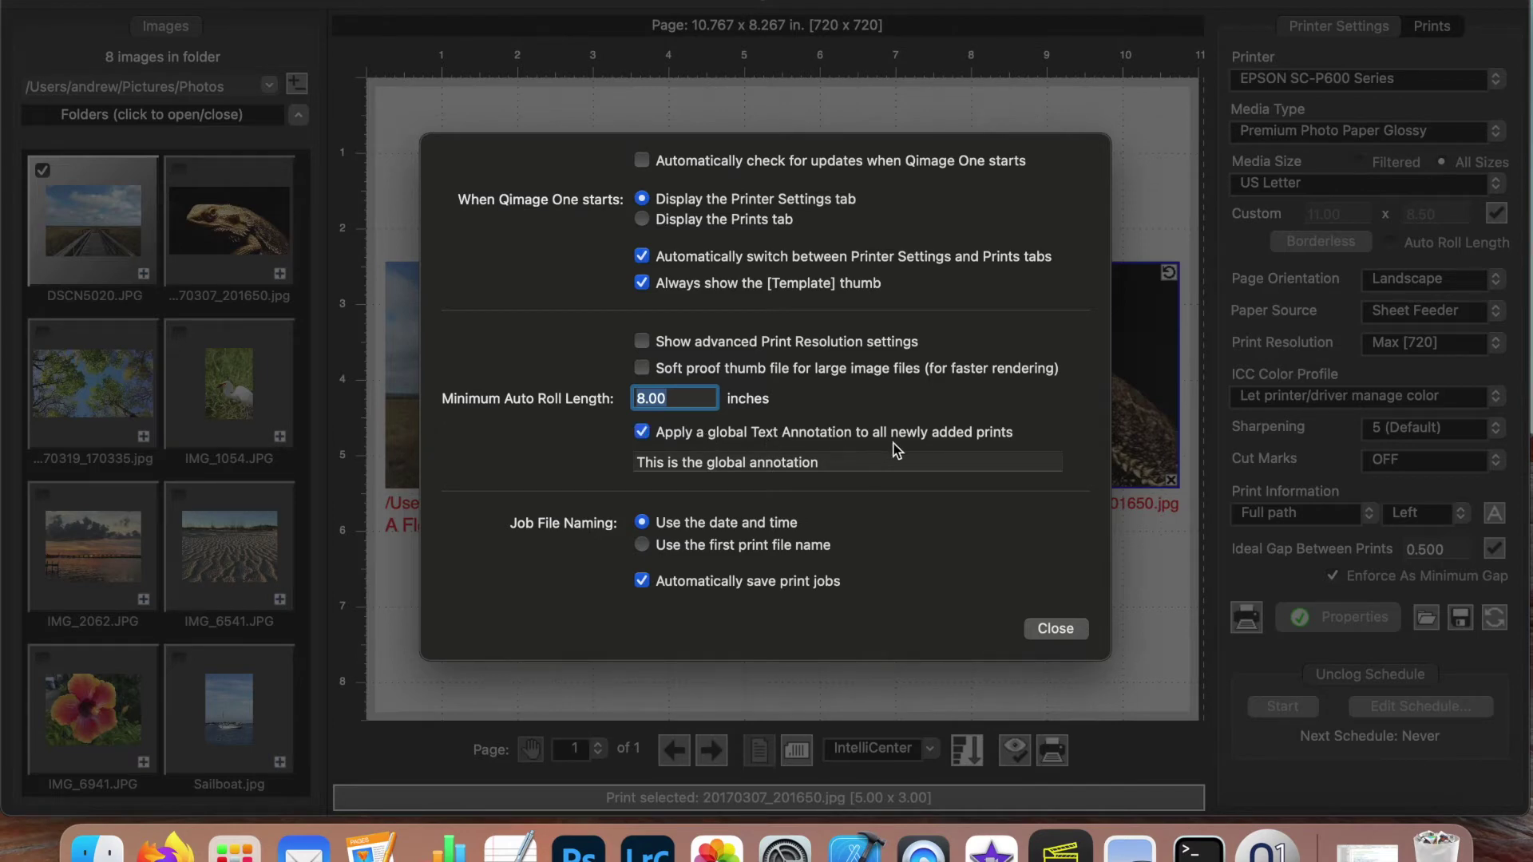
pyautogui.click(1054, 629)
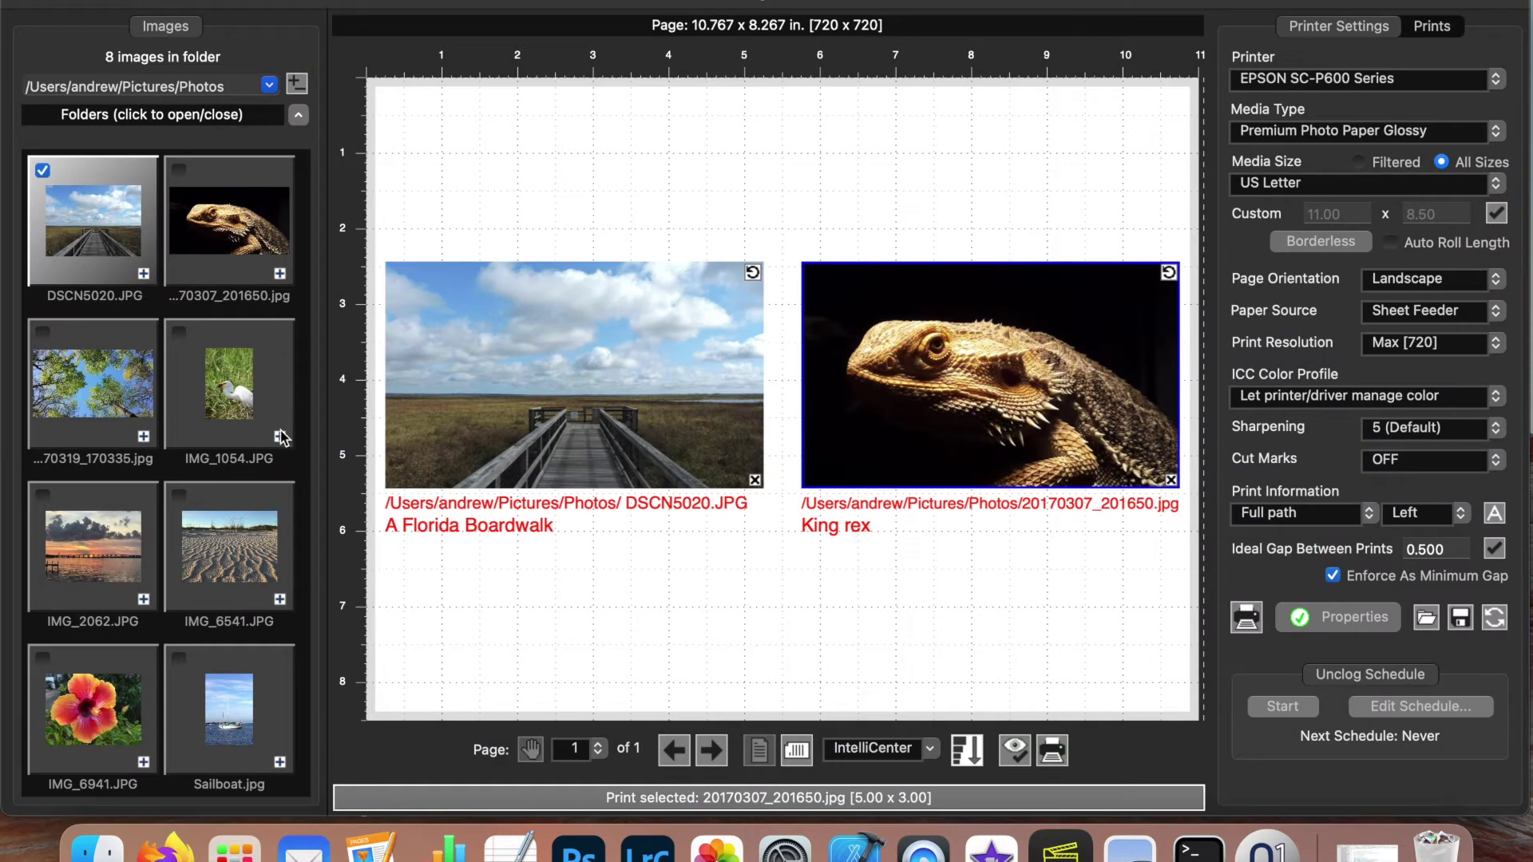
pyautogui.click(279, 436)
pyautogui.click(279, 436)
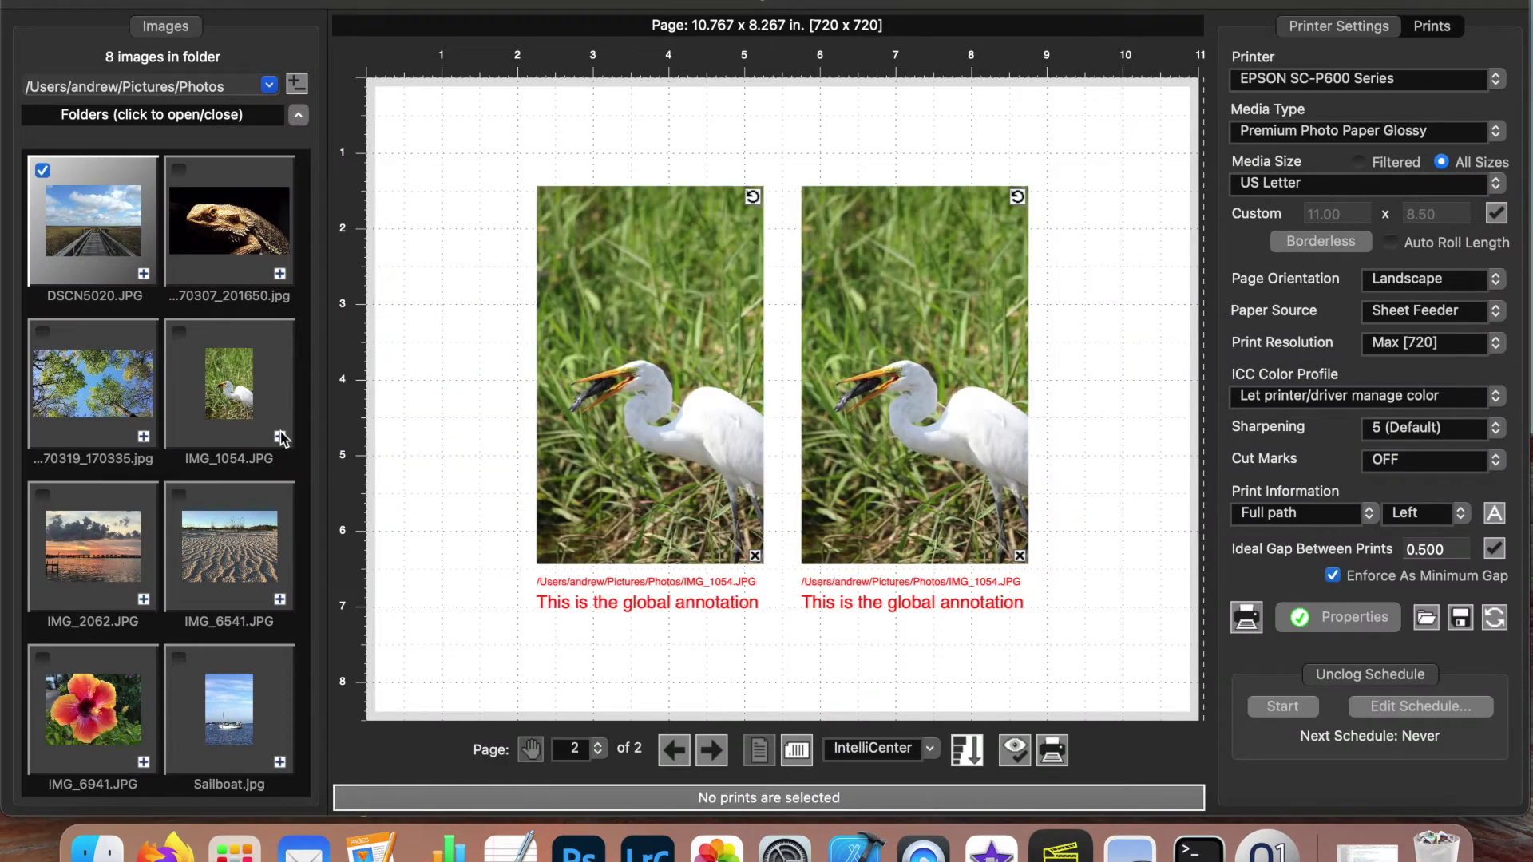
# - Replace the first egret print's annotation with "A Lucky Bird Catches a Fish"
pyautogui.doubleClick(720, 602)
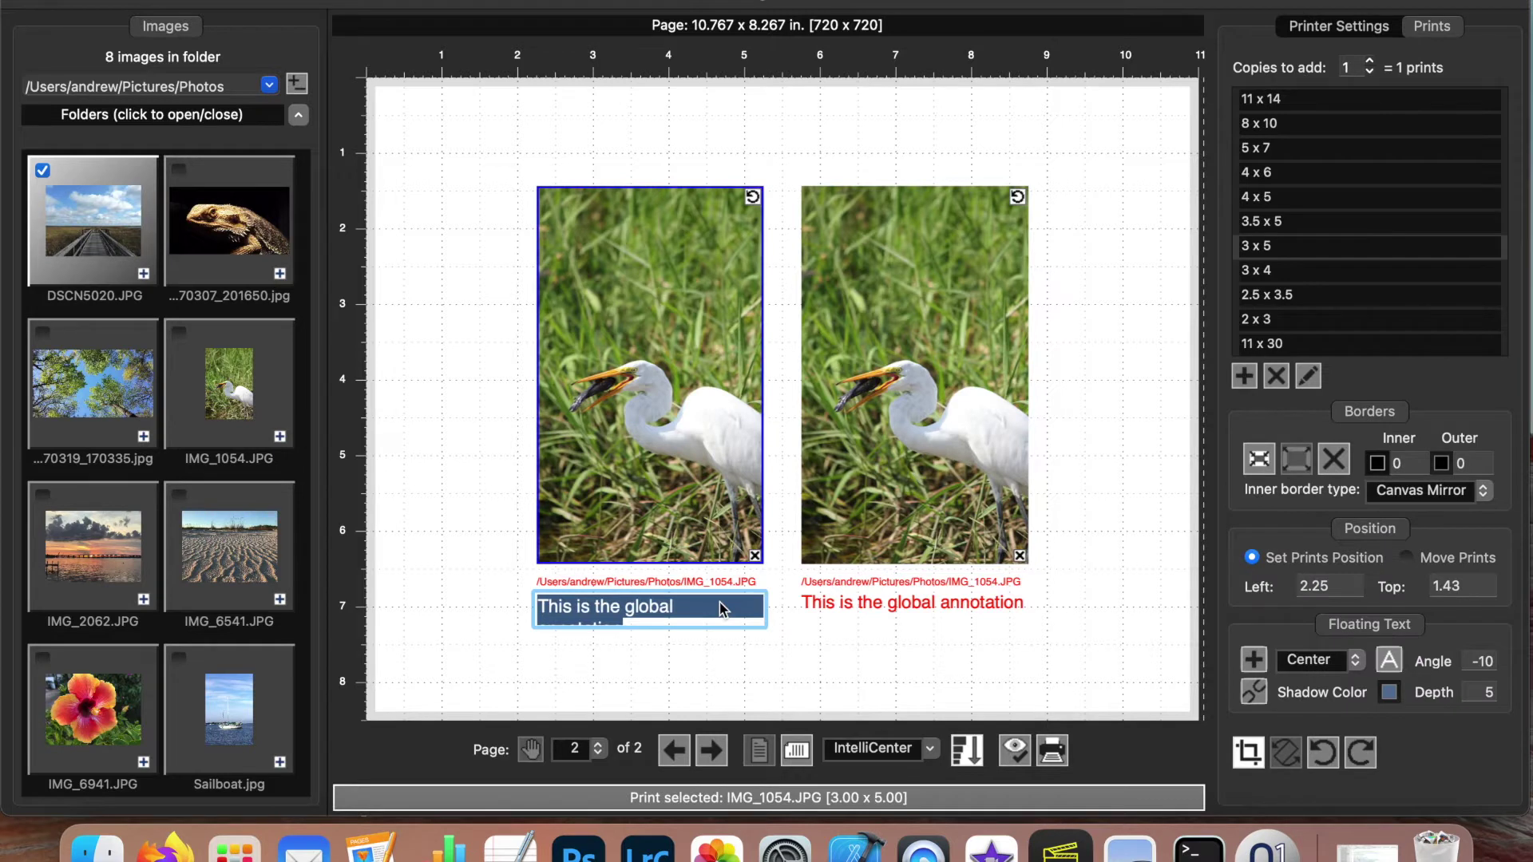
pyautogui.write('A Luck')
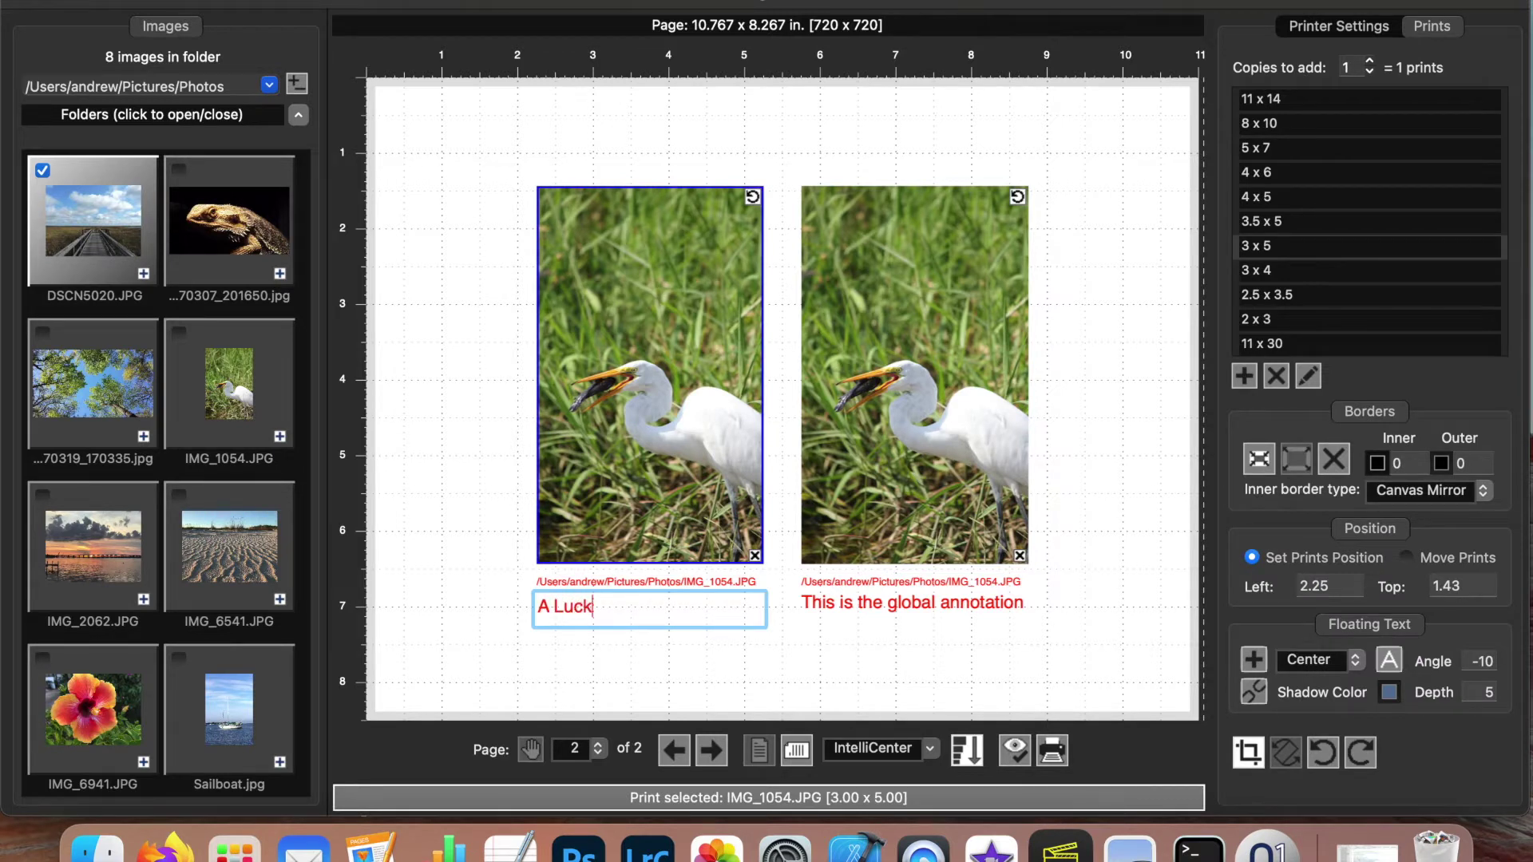
pyautogui.write('y Bird Catches a Fish')
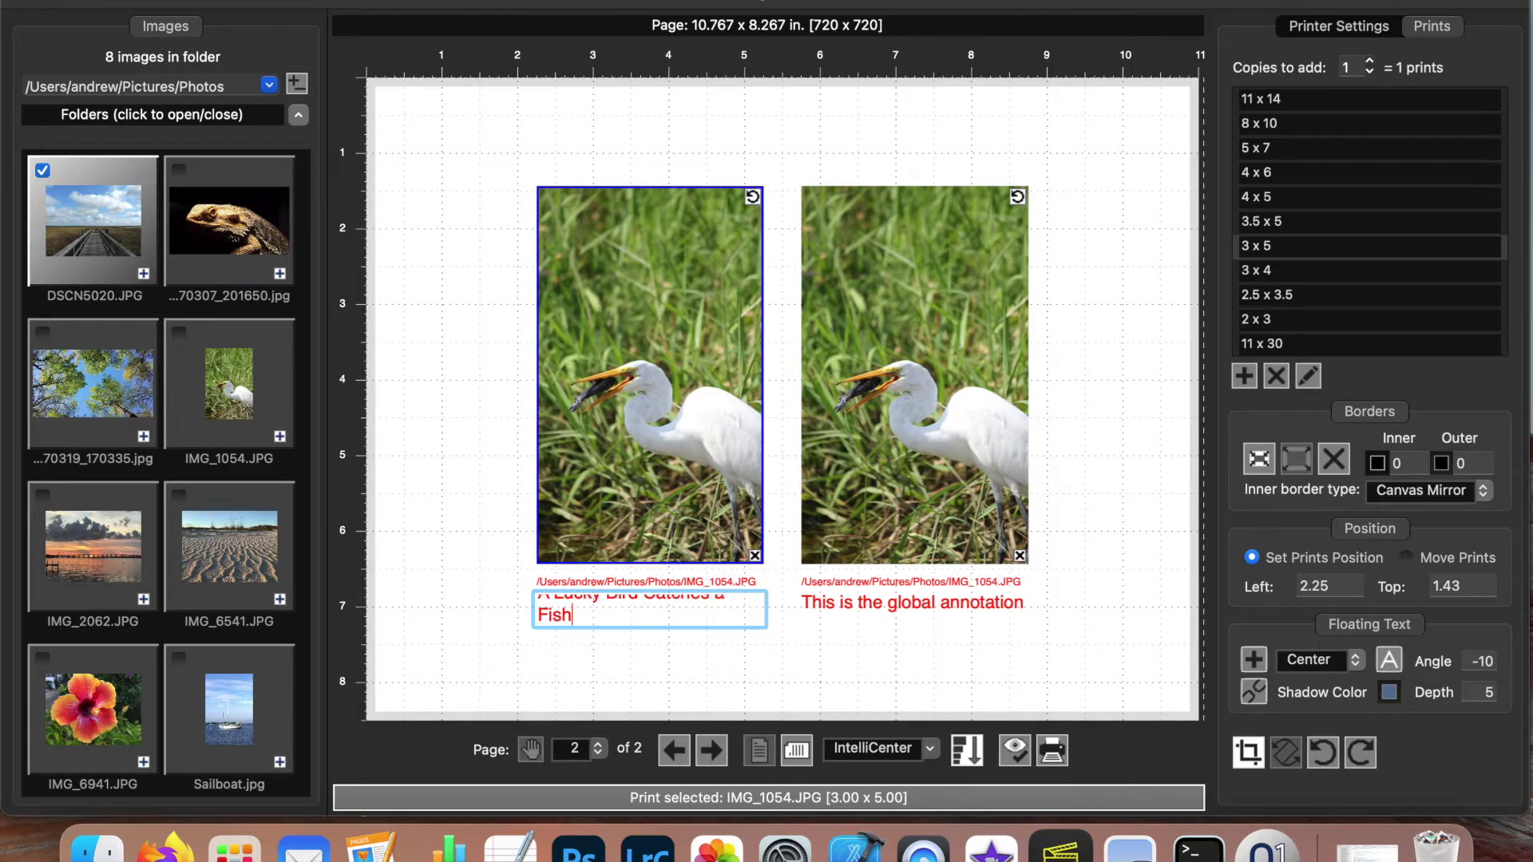
pyautogui.click(630, 640)
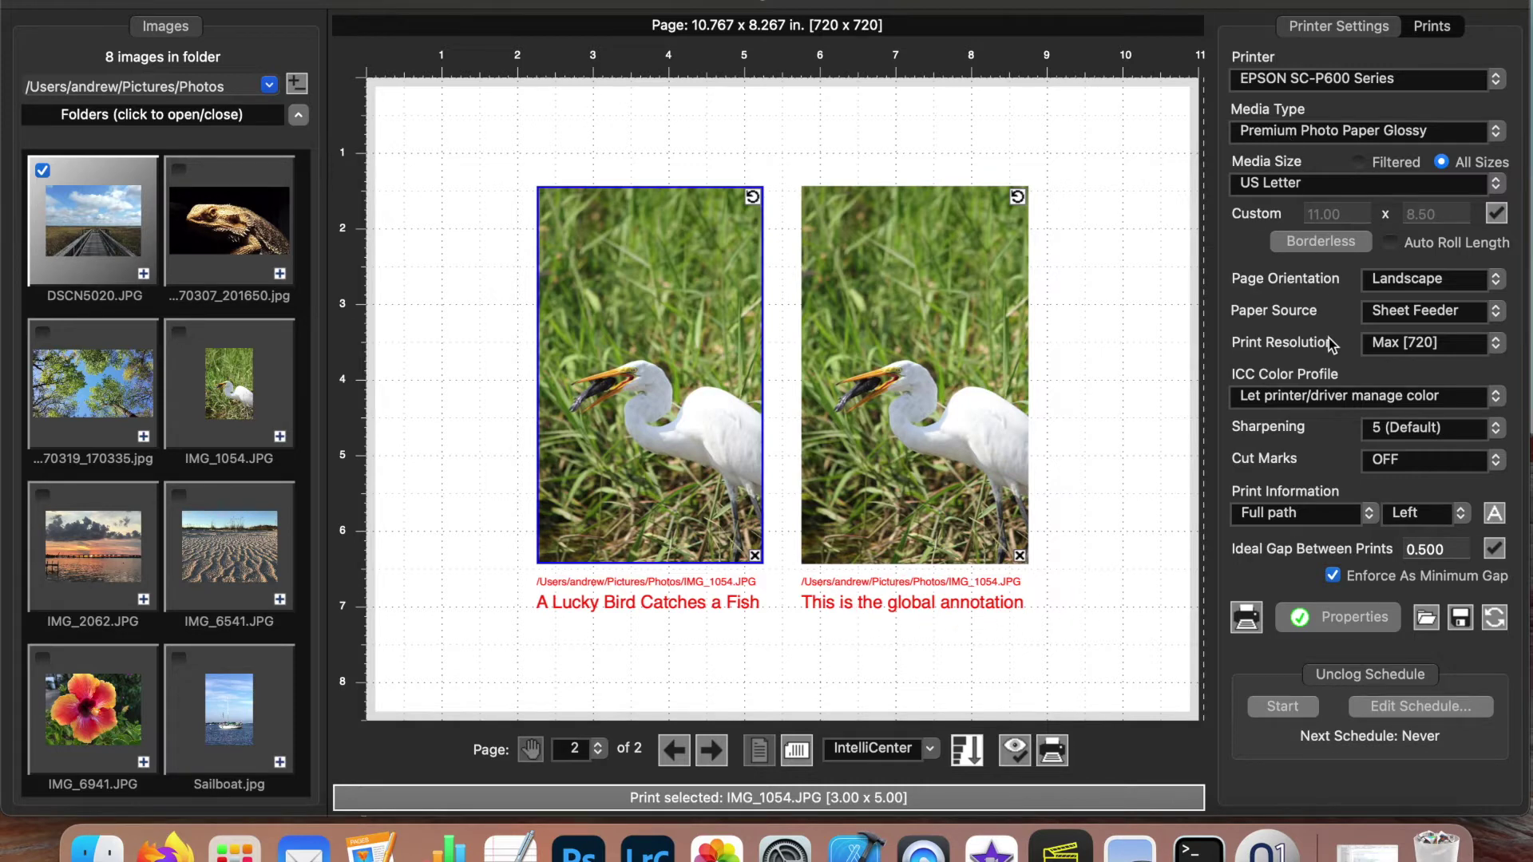
# - Set the print information to OFF and check the remaining annotations on both pages
pyautogui.click(1359, 512)
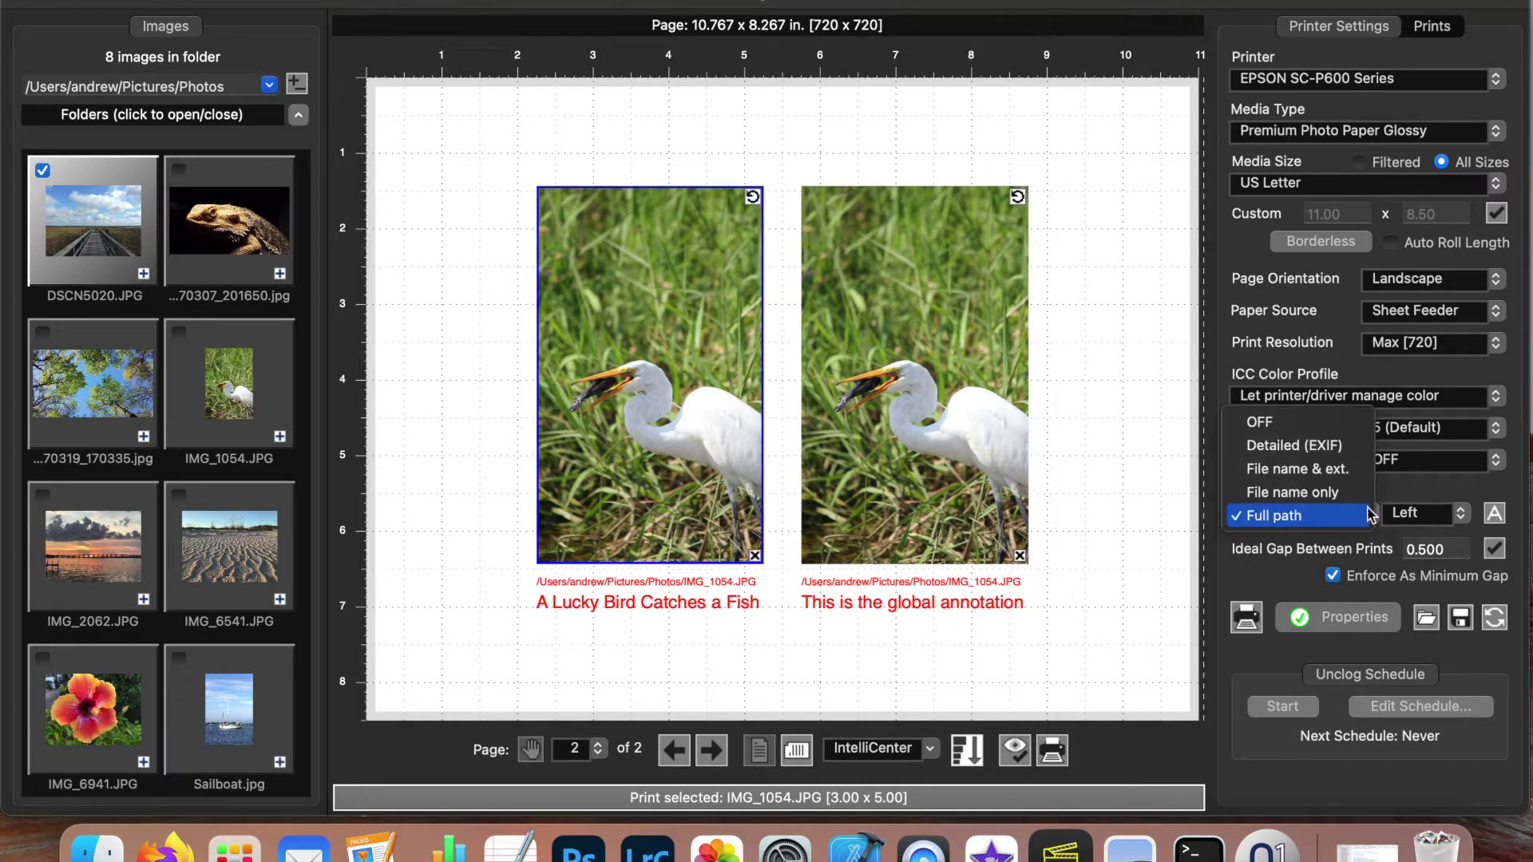
pyautogui.click(1325, 421)
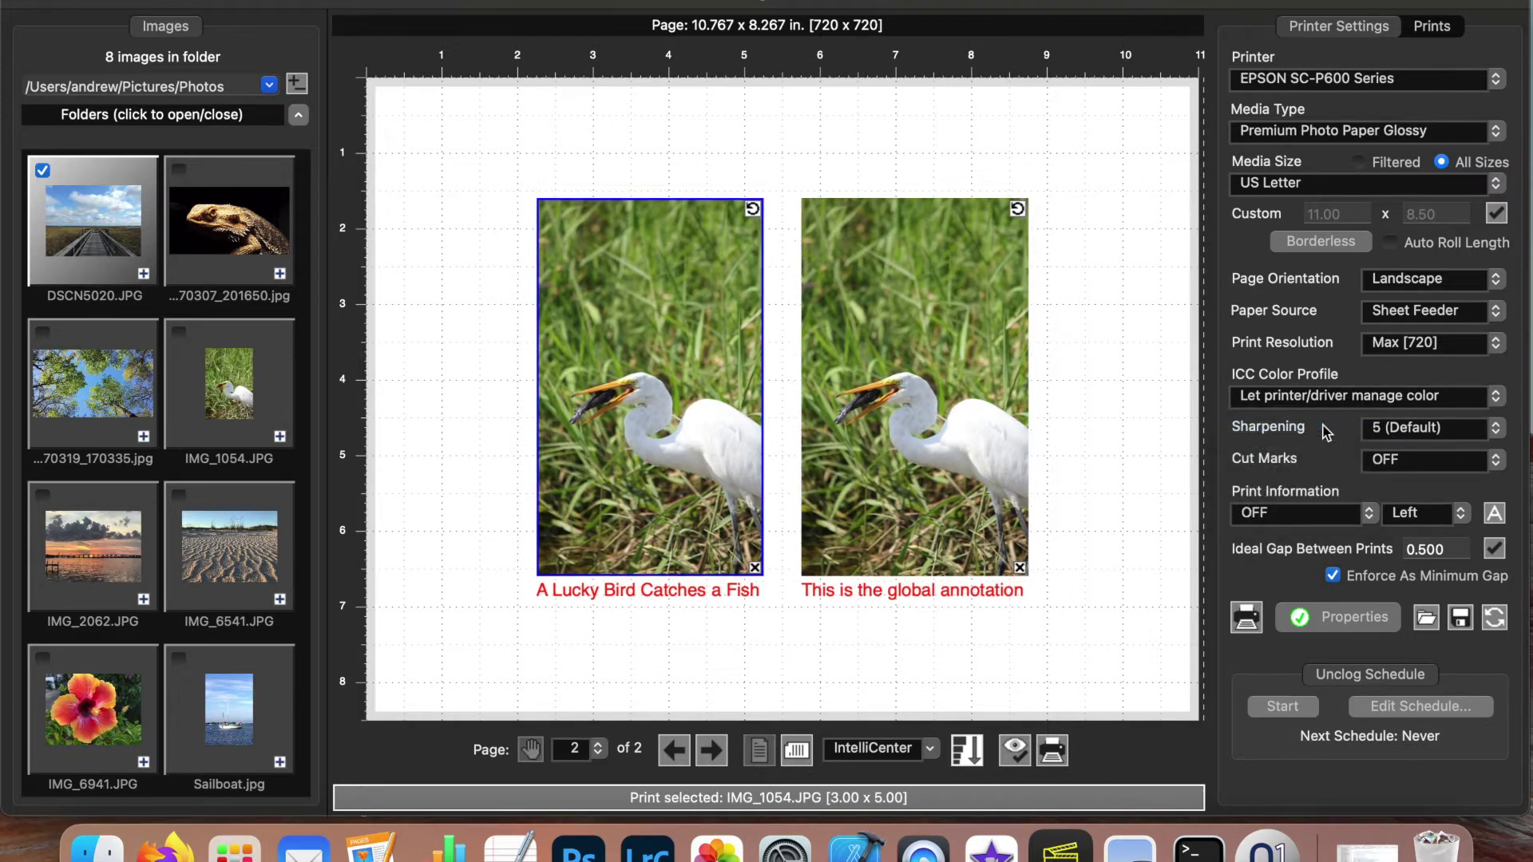
pyautogui.click(673, 751)
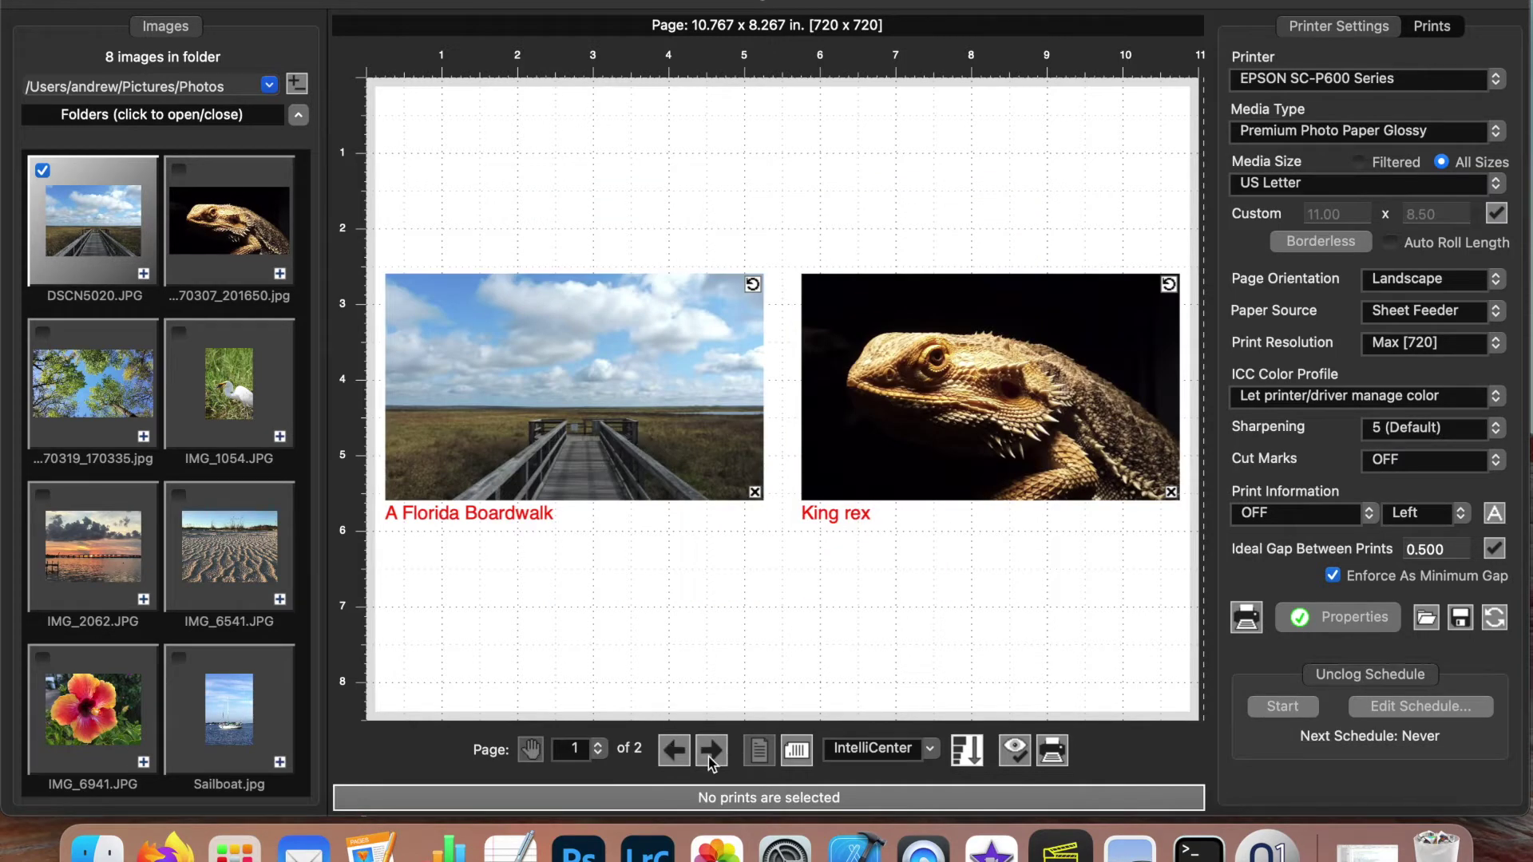
pyautogui.click(710, 753)
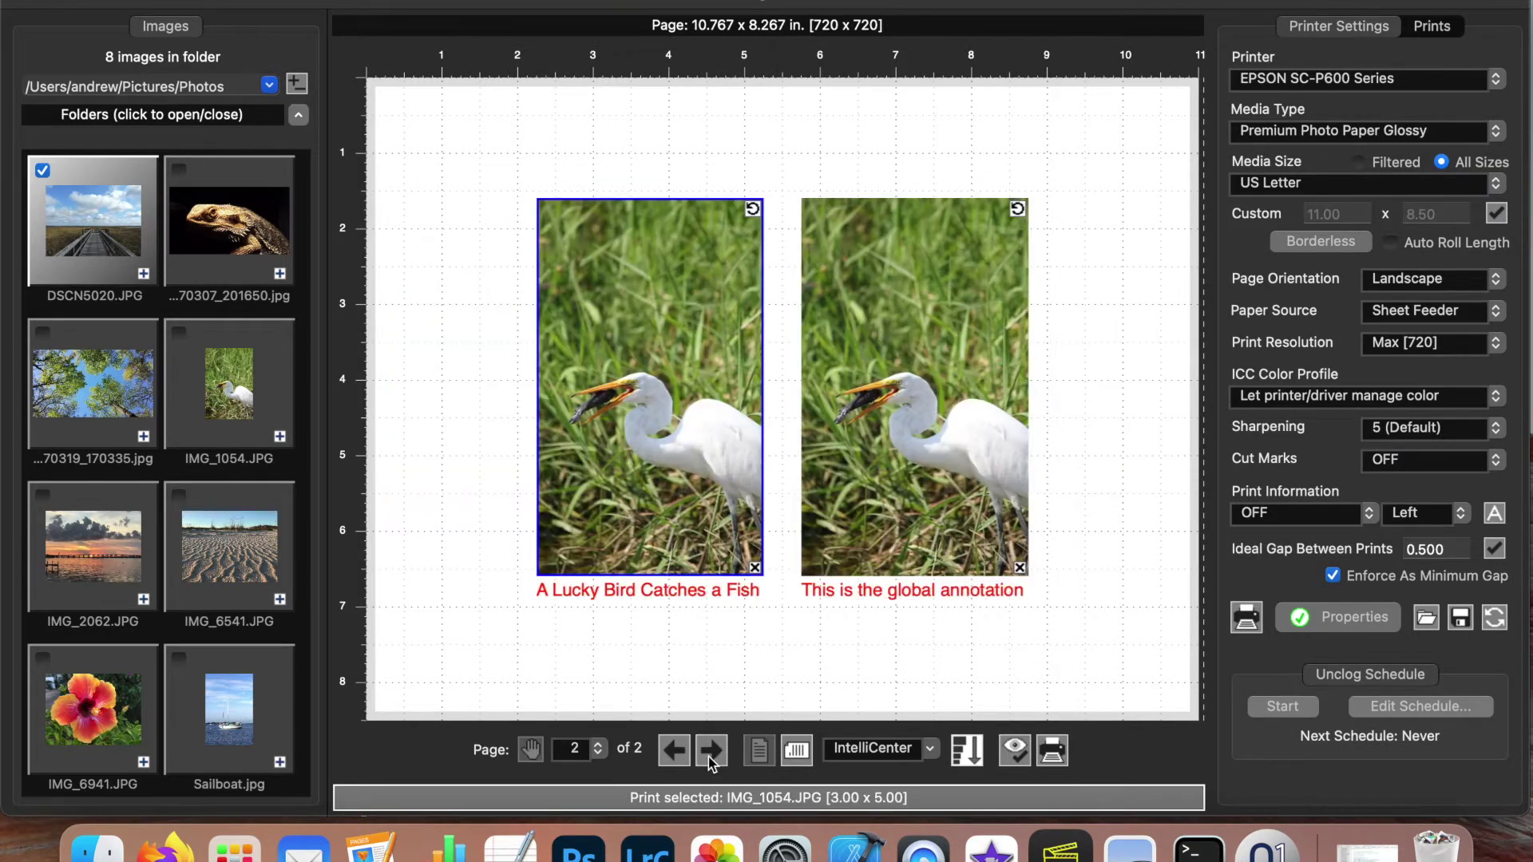
# - Move the "A Lucky Bird Catches a Fish" print up and left to about 1.09 in left and 0.57 in top, and deselect it
pyautogui.moveTo(616, 398); pyautogui.dragTo(535, 327)
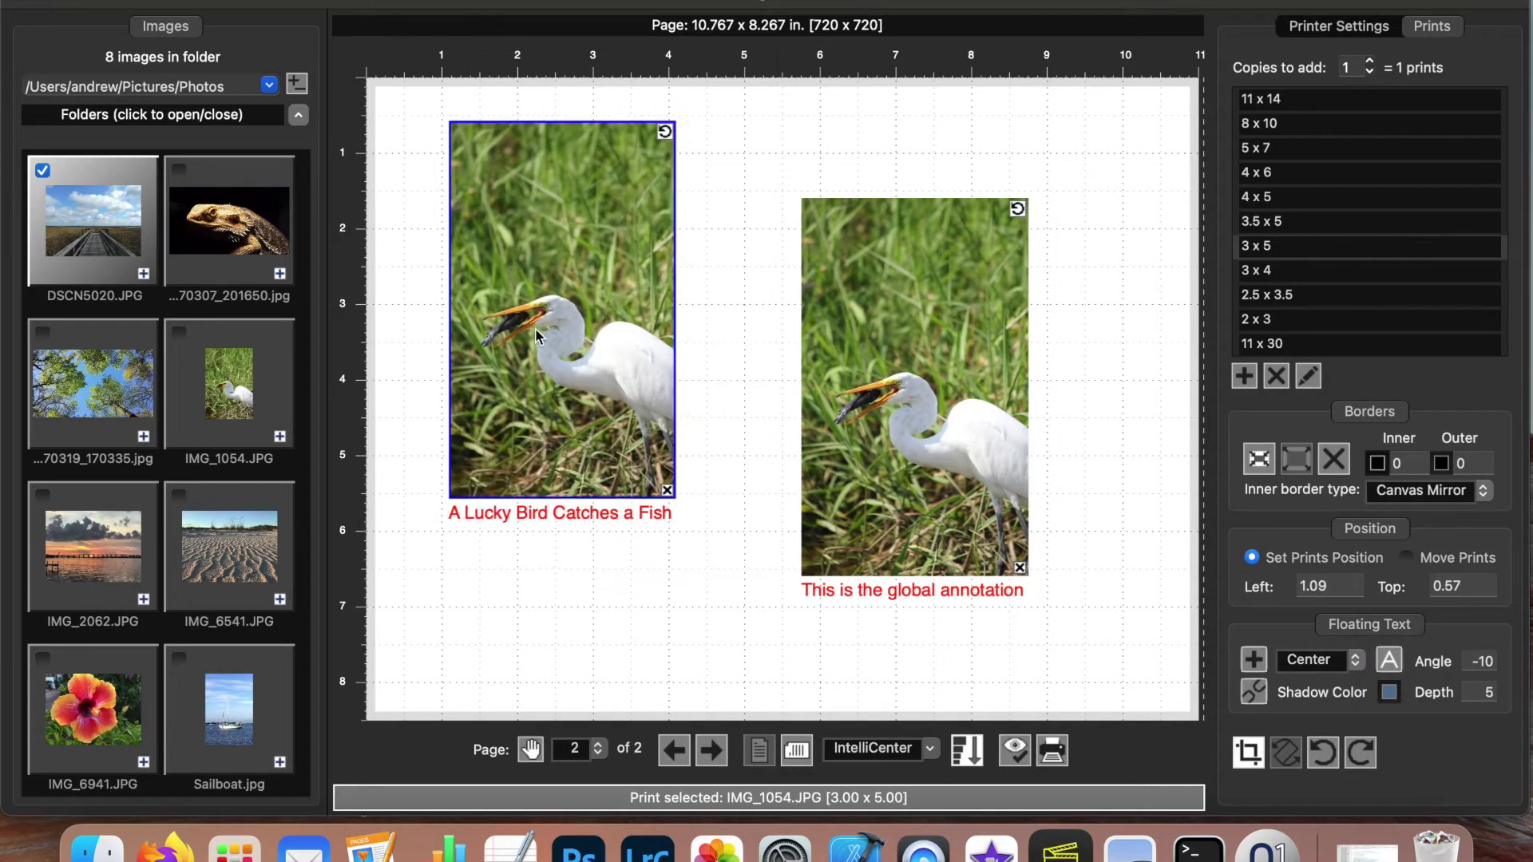
pyautogui.click(861, 673)
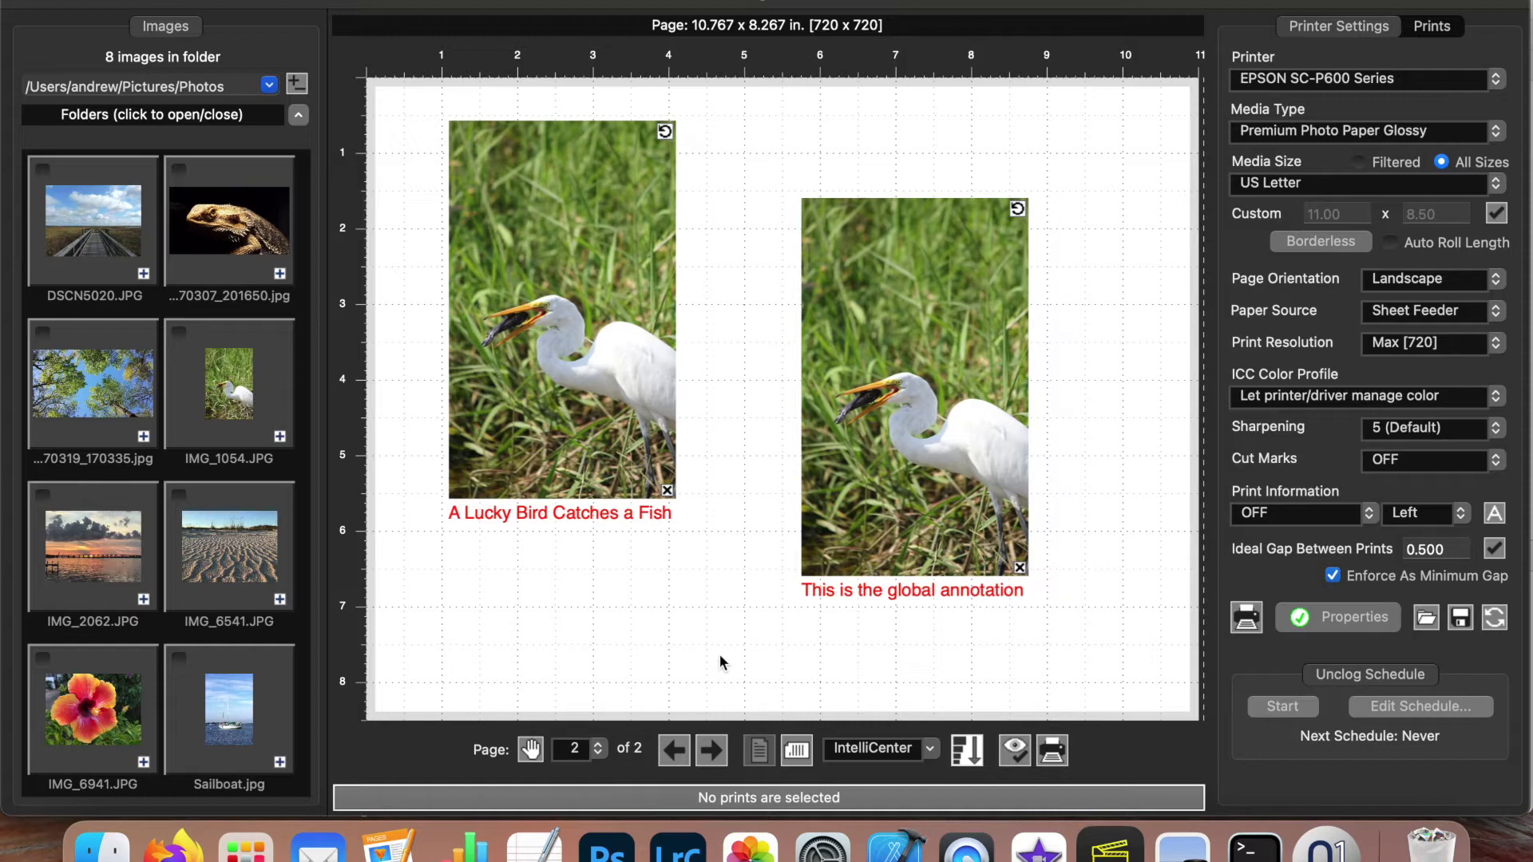
# - Select all prints, replace their text annotations with "Hello World!" and check both pages
pyautogui.rightClick(716, 382)
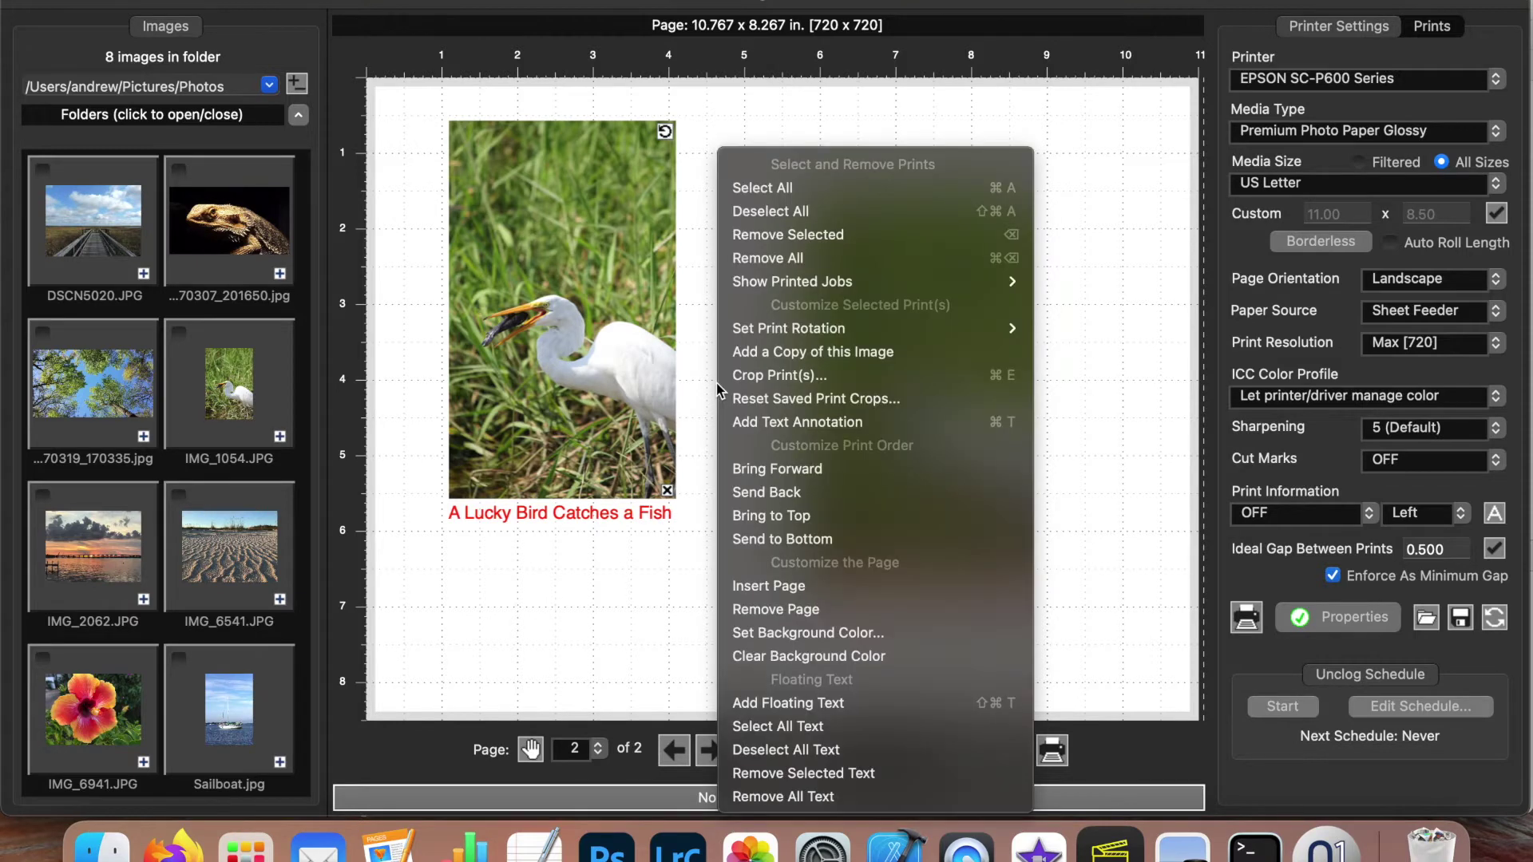
pyautogui.click(762, 188)
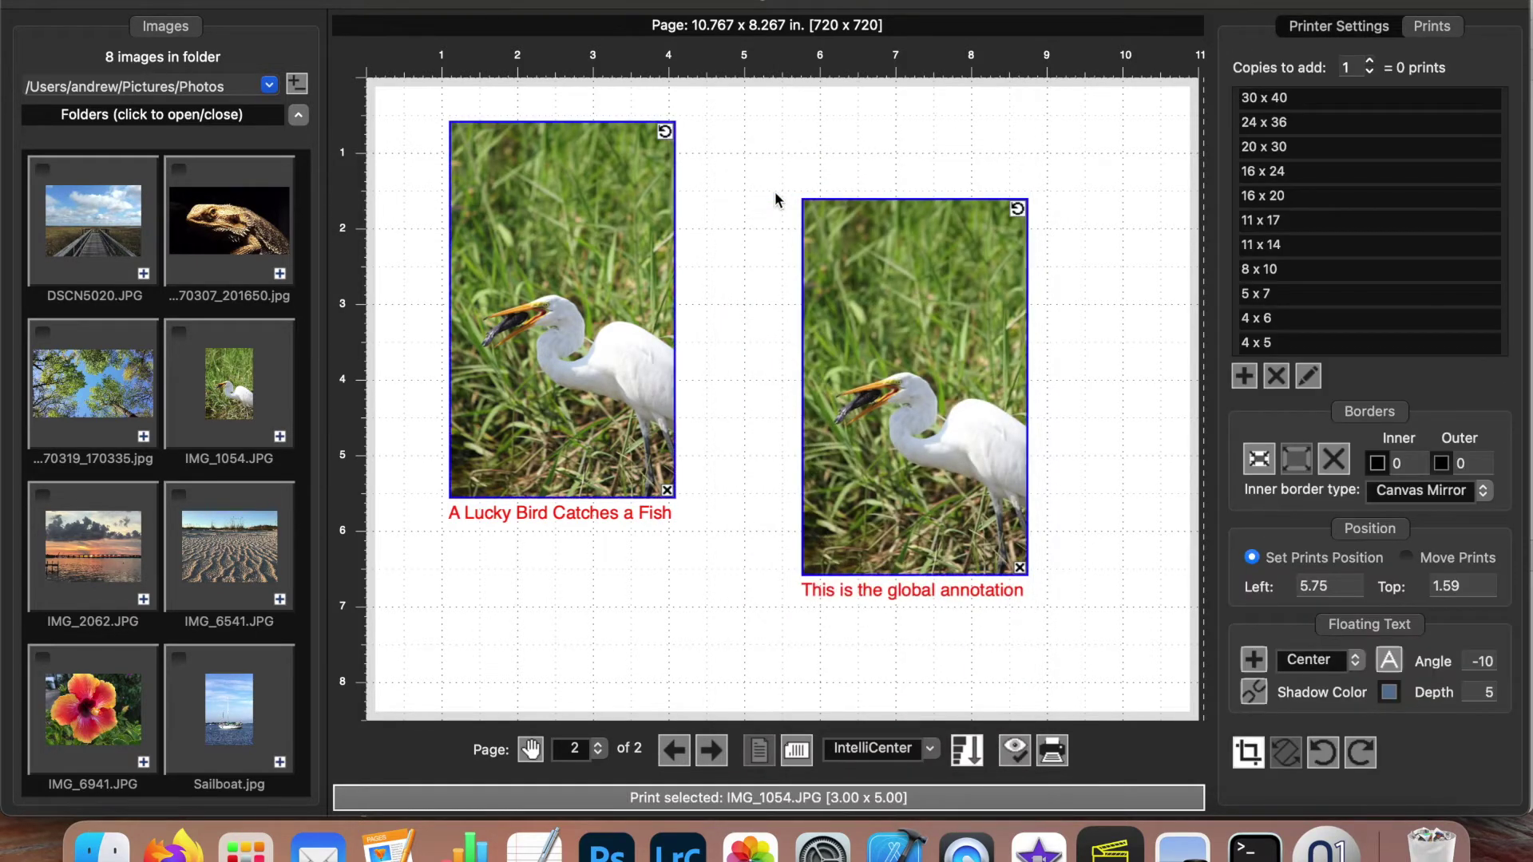
pyautogui.press('Tab')
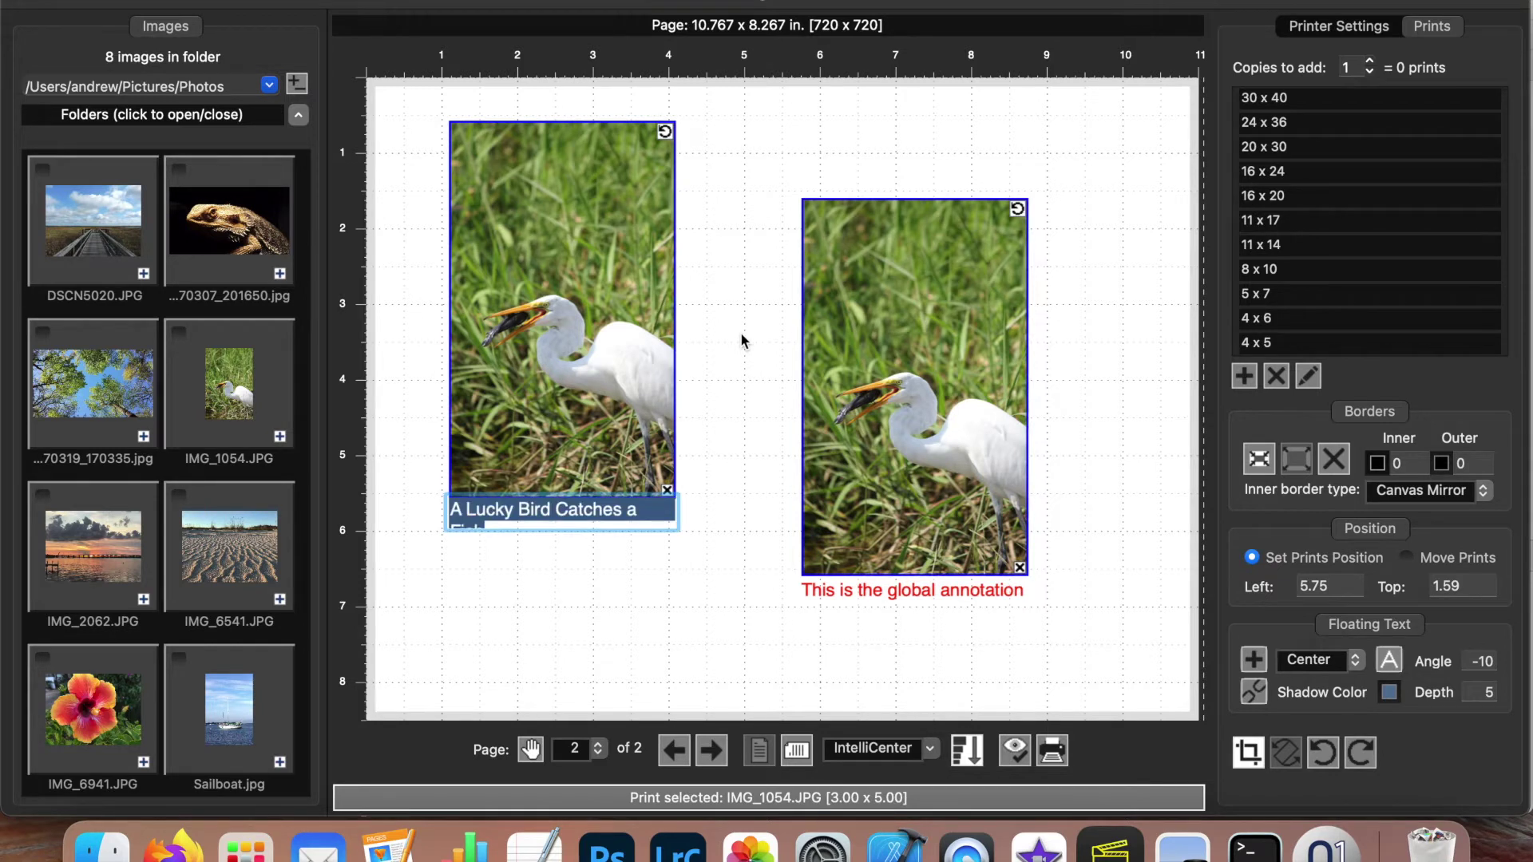
pyautogui.write('Hello W')
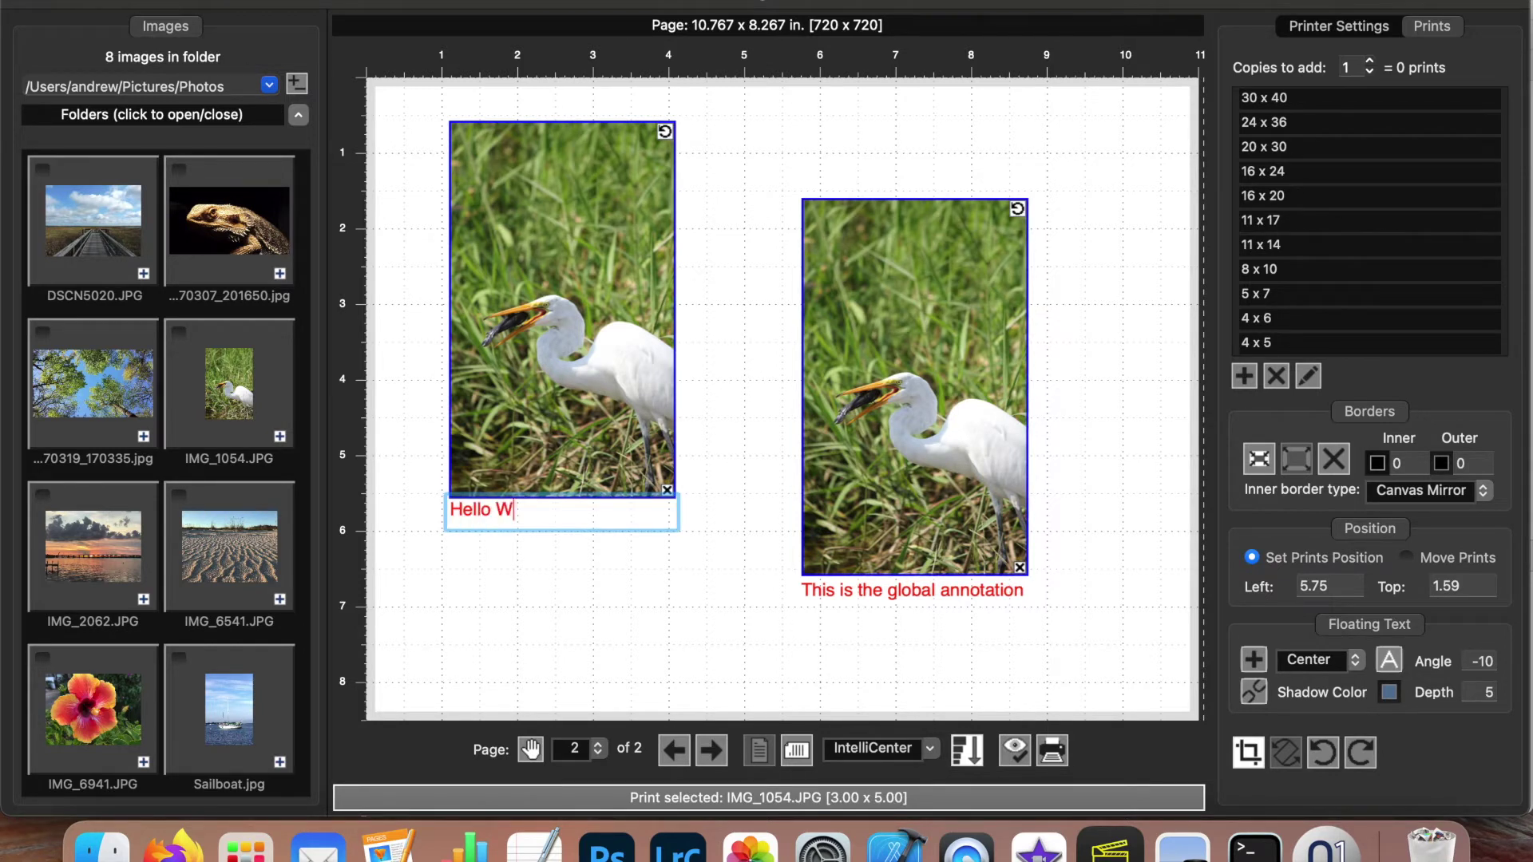
pyautogui.write('orld!')
pyautogui.press('Return')
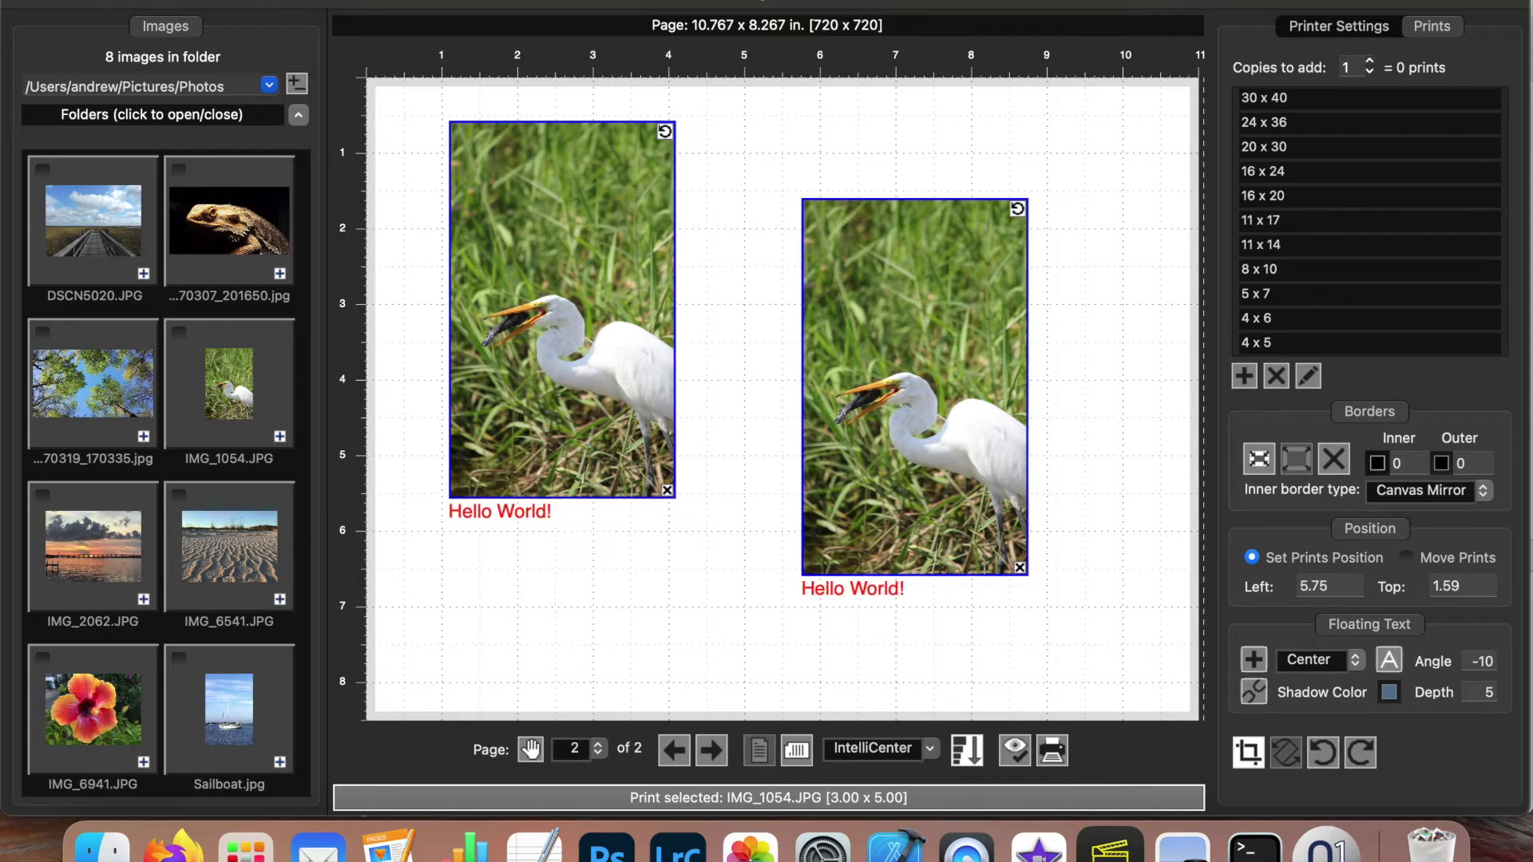
pyautogui.click(676, 751)
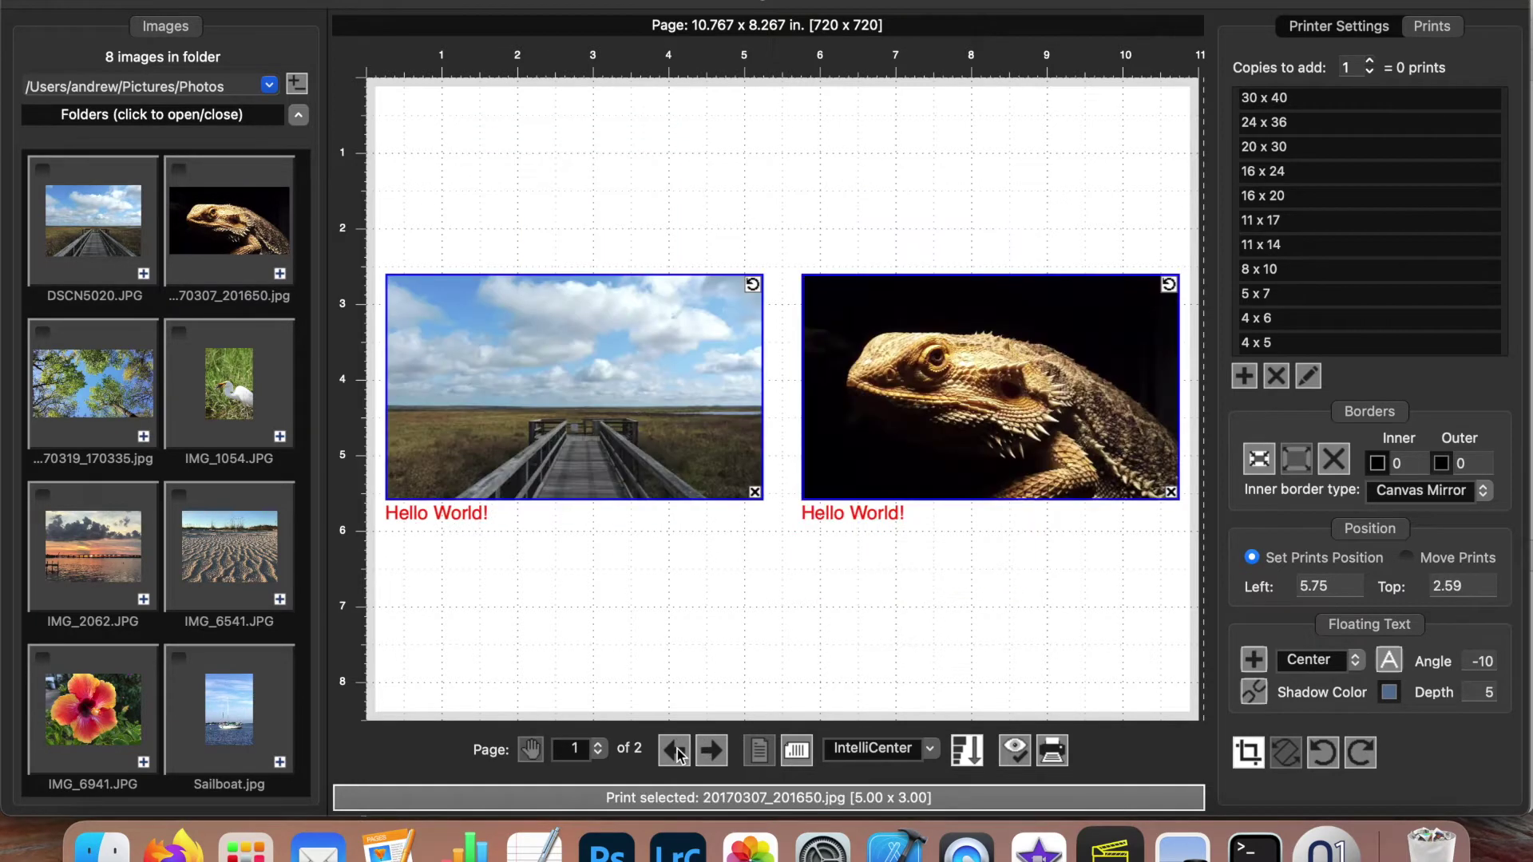
pyautogui.click(714, 756)
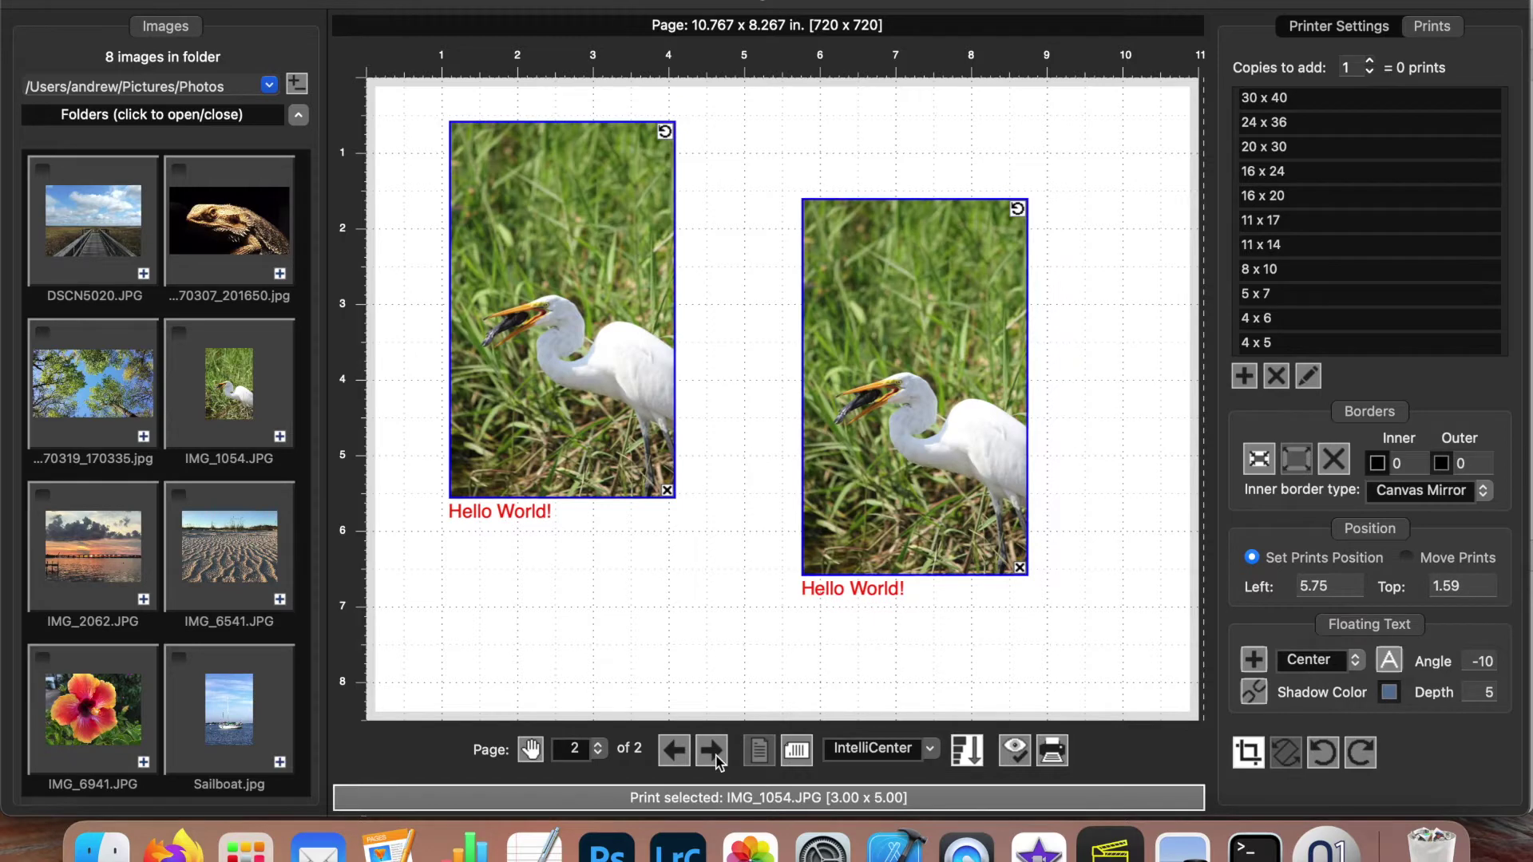
# - Remove all prints from the layout and select the DSCN5020.JPG thumbnail
pyautogui.rightClick(737, 142)
pyautogui.click(778, 263)
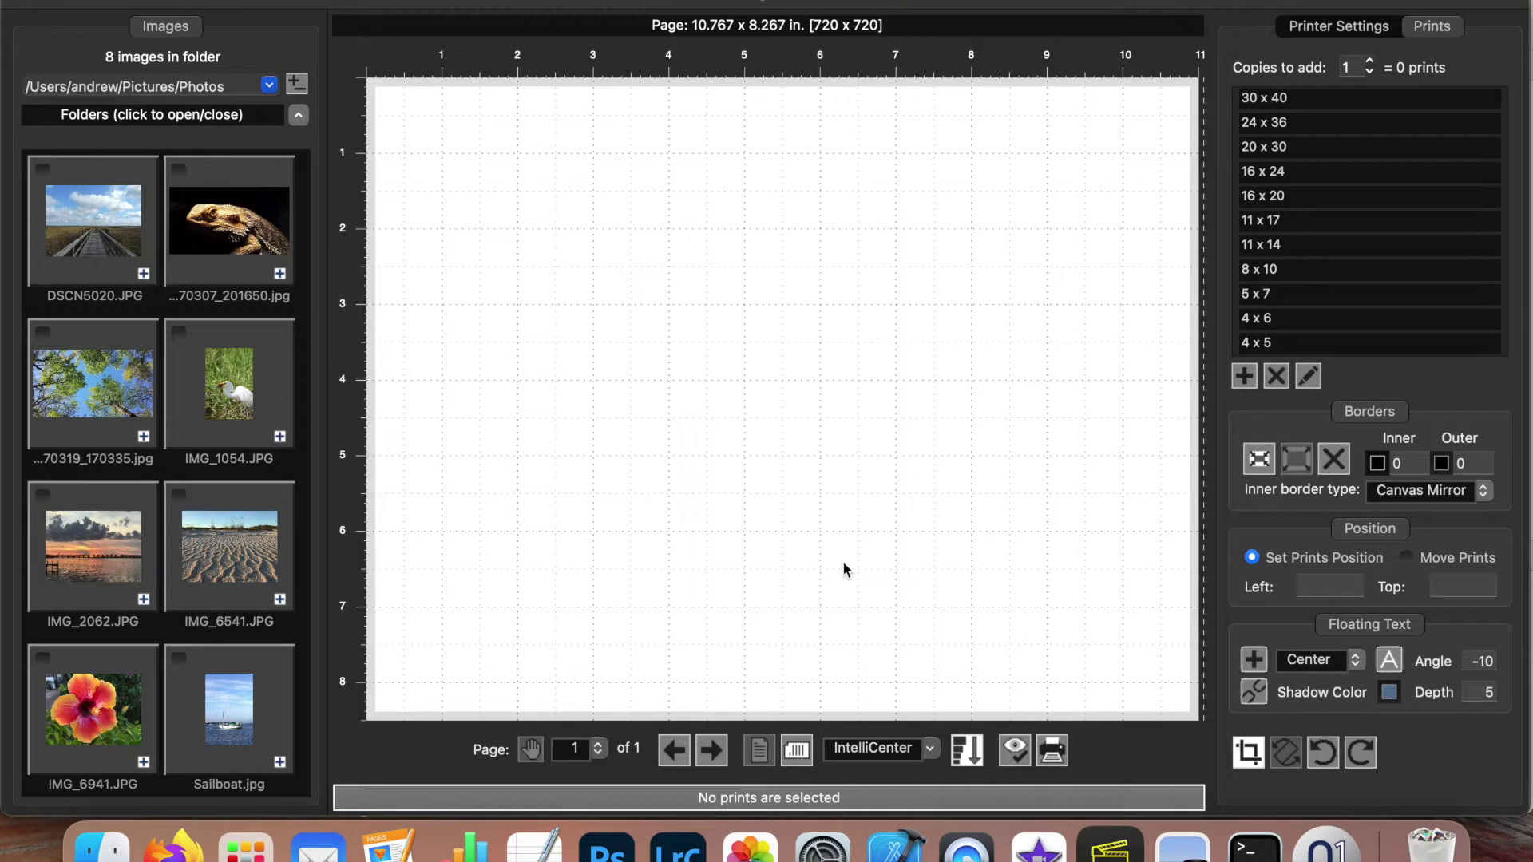
pyautogui.click(126, 224)
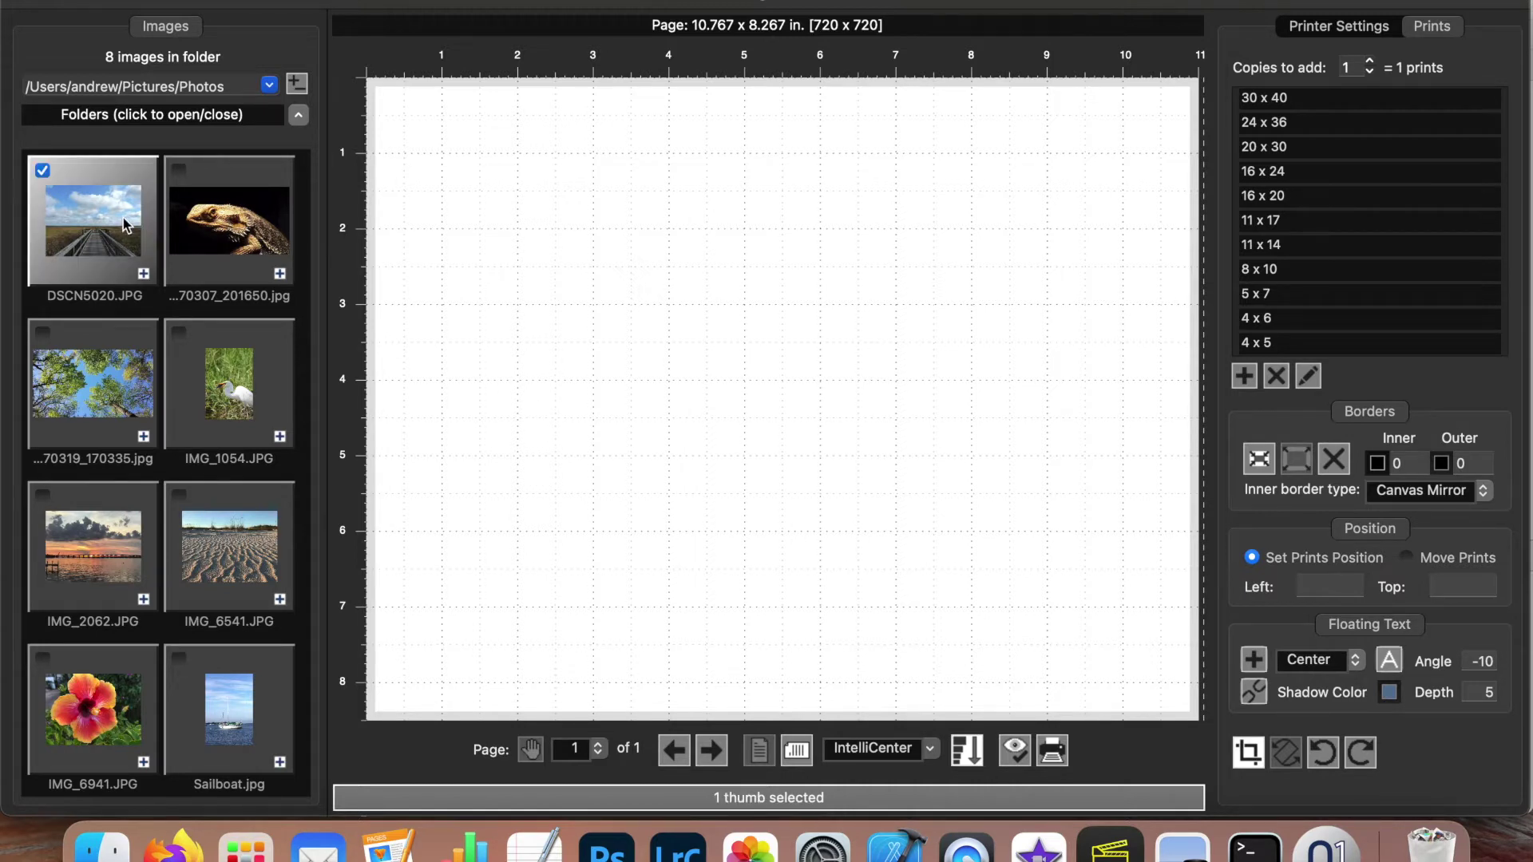
# - Add DSCN5020.JPG to the page and turn off the global text annotation for newly added prints
pyautogui.click(143, 274)
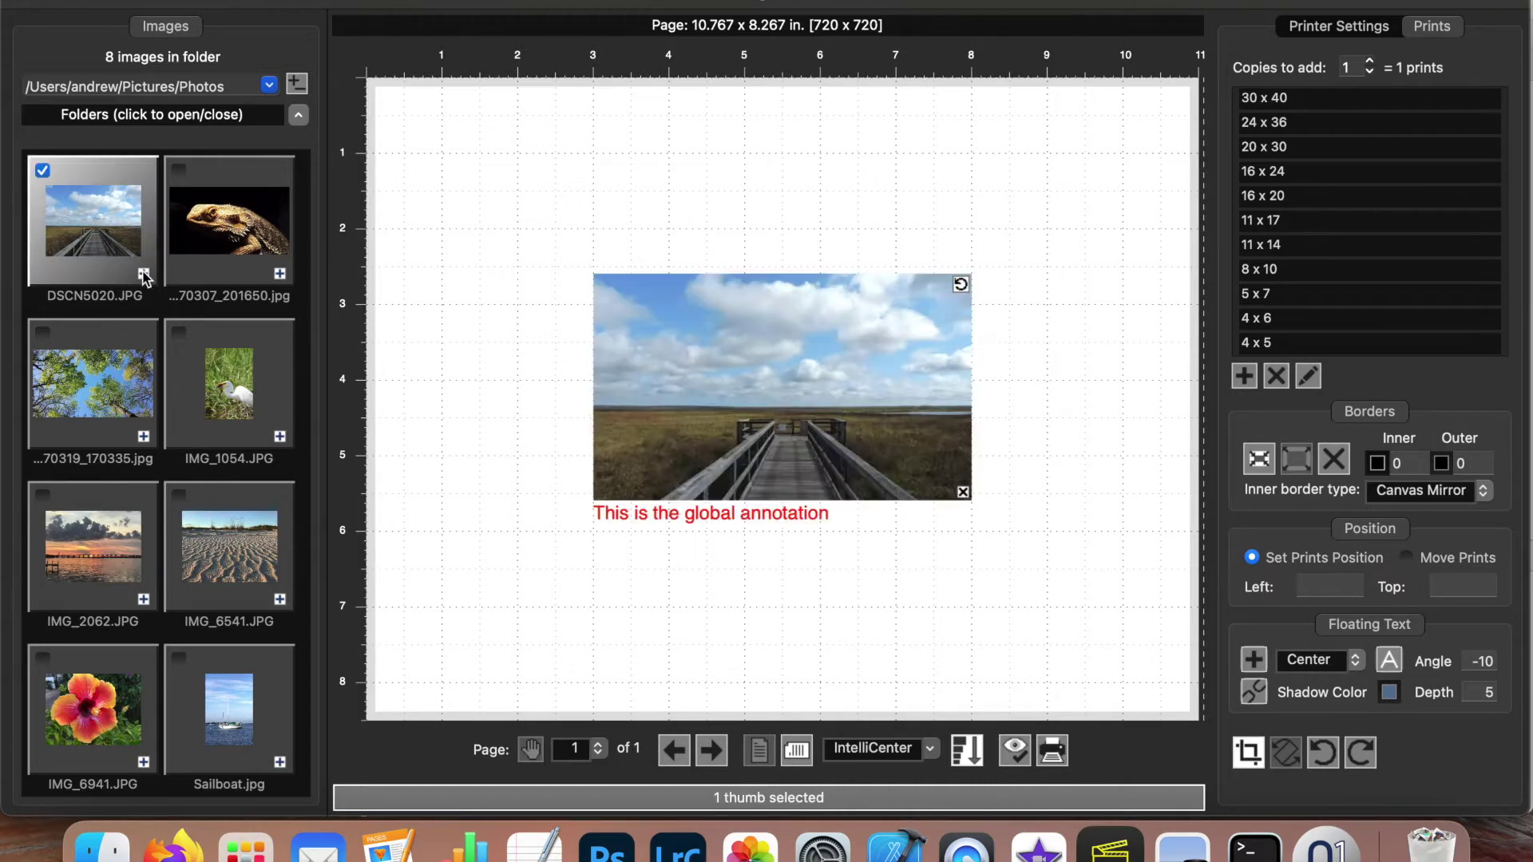
pyautogui.click(696, 412)
pyautogui.click(76, 8)
pyautogui.click(90, 28)
pyautogui.click(644, 432)
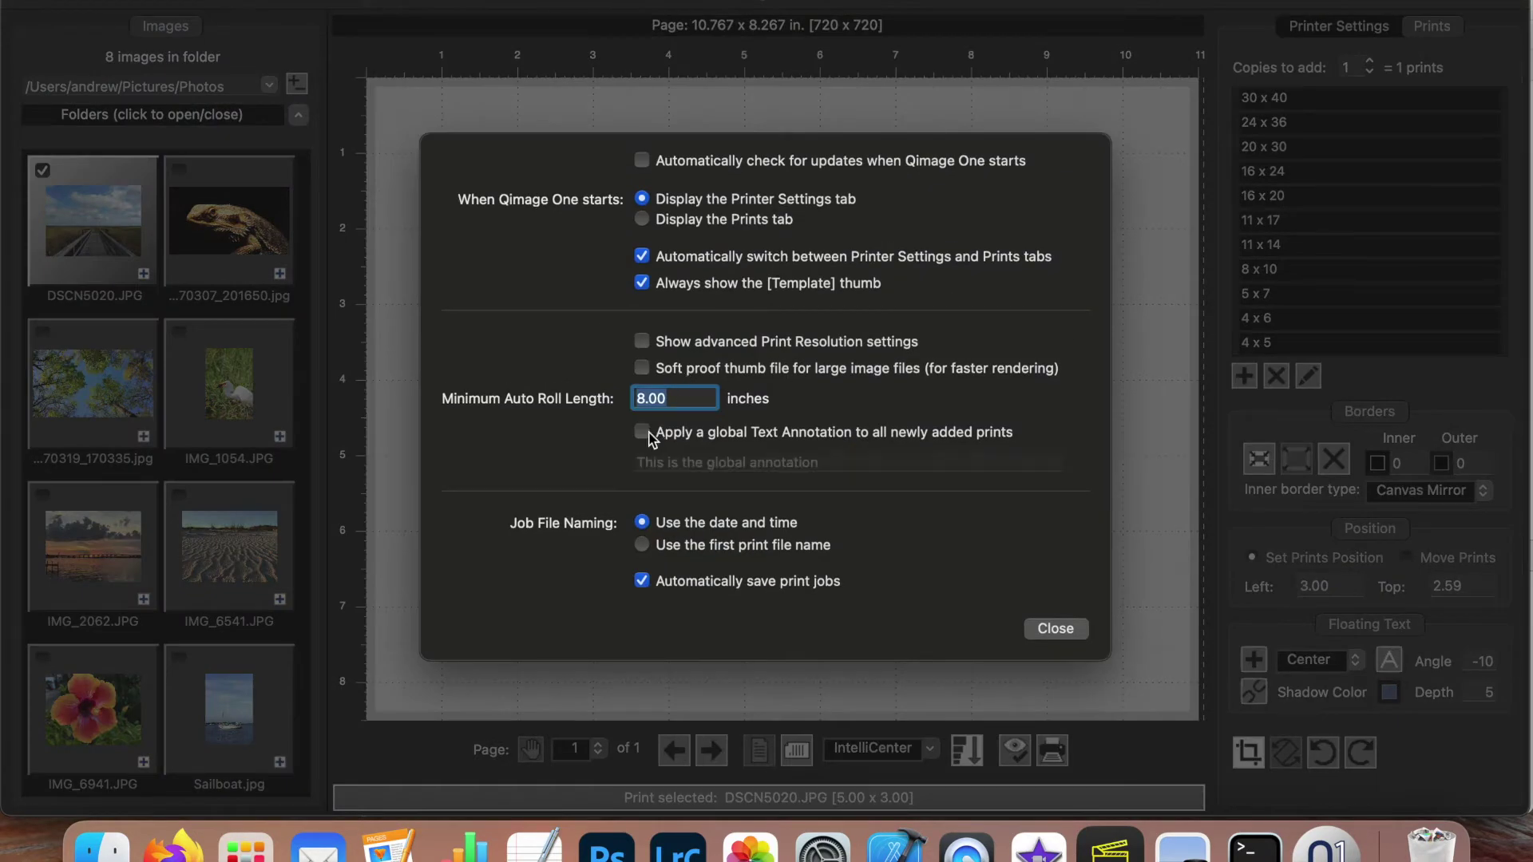
pyautogui.click(1060, 630)
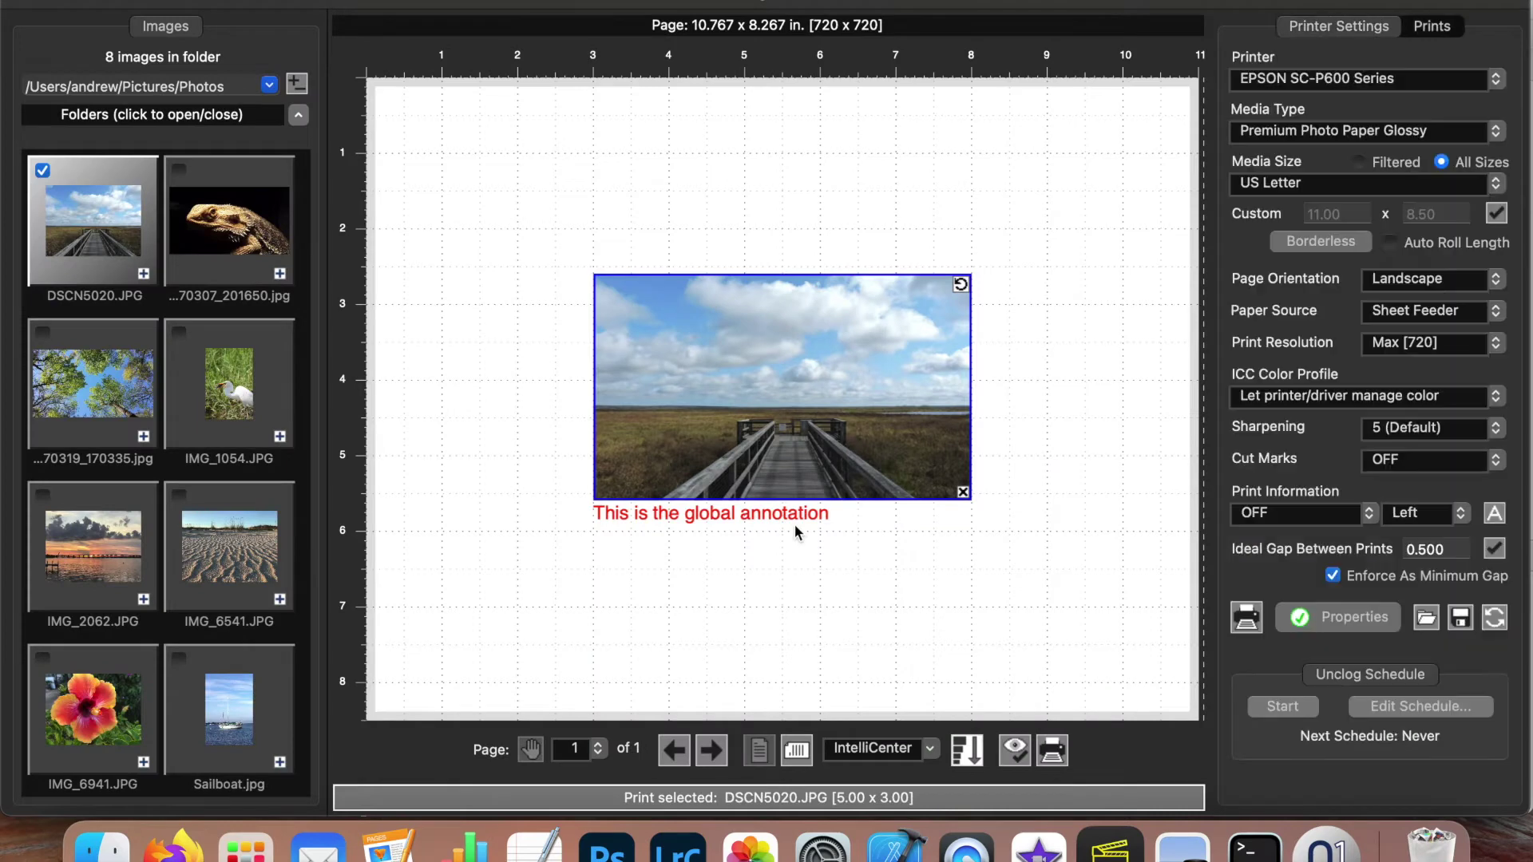
# - Delete the "This is the global annotation" text from the DSCN5020.JPG print
pyautogui.doubleClick(788, 515)
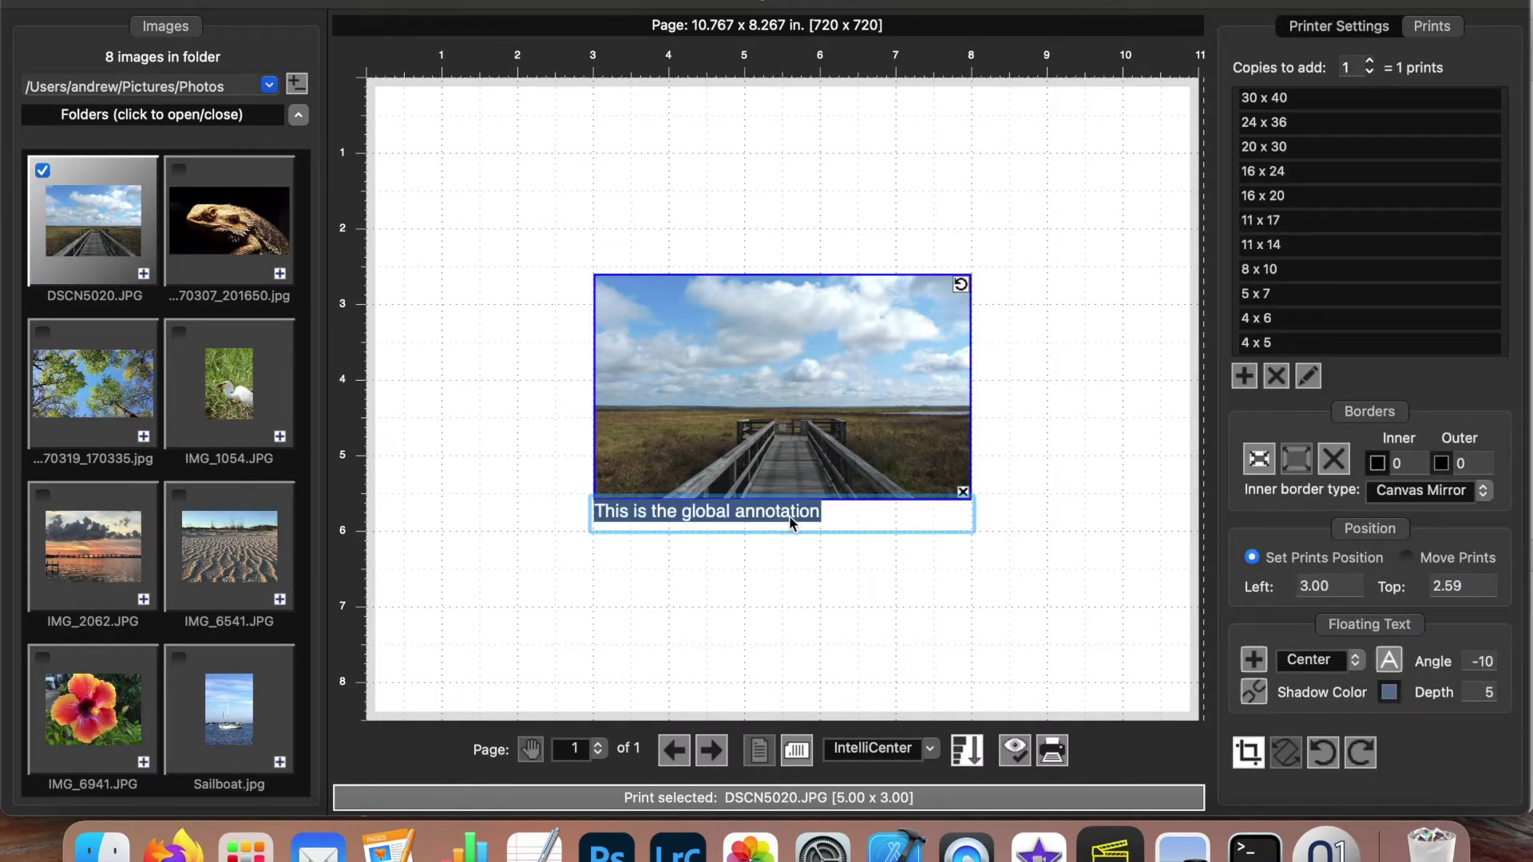
pyautogui.click(783, 563)
pyautogui.doubleClick(782, 521)
pyautogui.press('BackSpace')
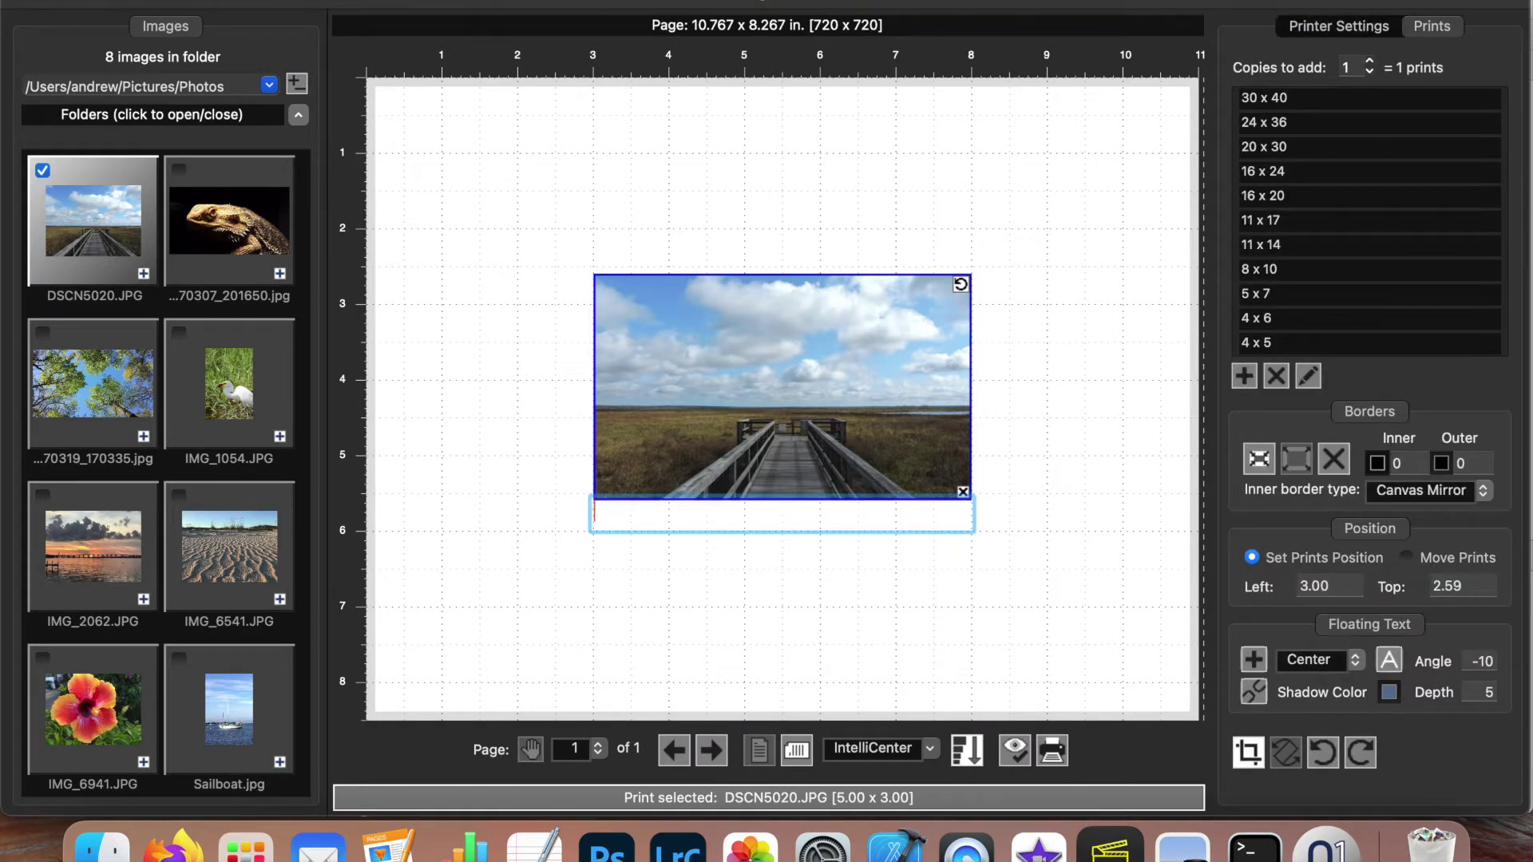
pyautogui.click(784, 550)
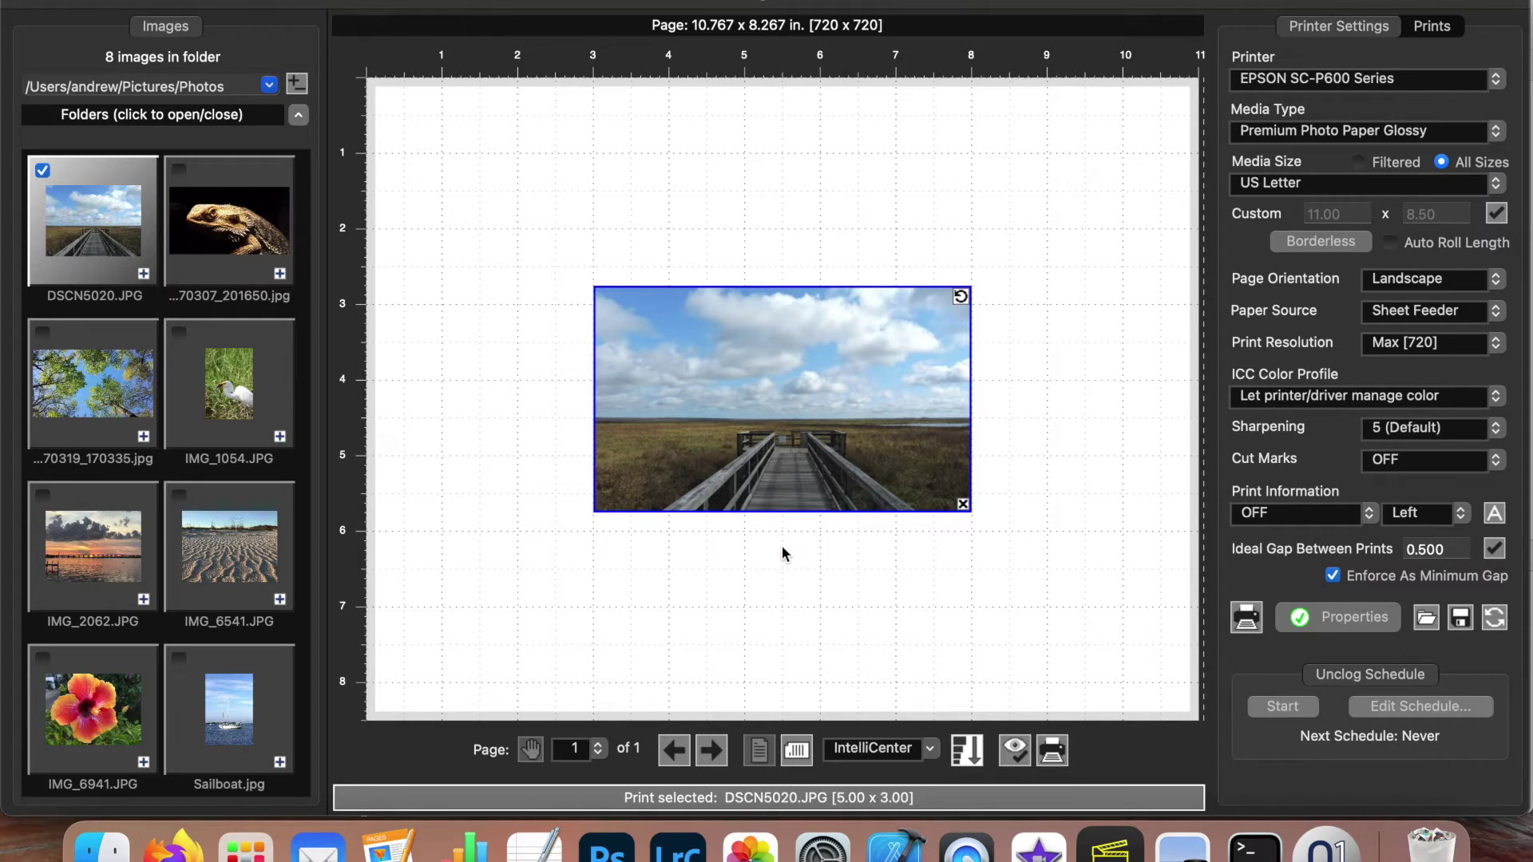
# - Set the floating text angle and shadow depth to 0 and deselect all prints
pyautogui.click(935, 473)
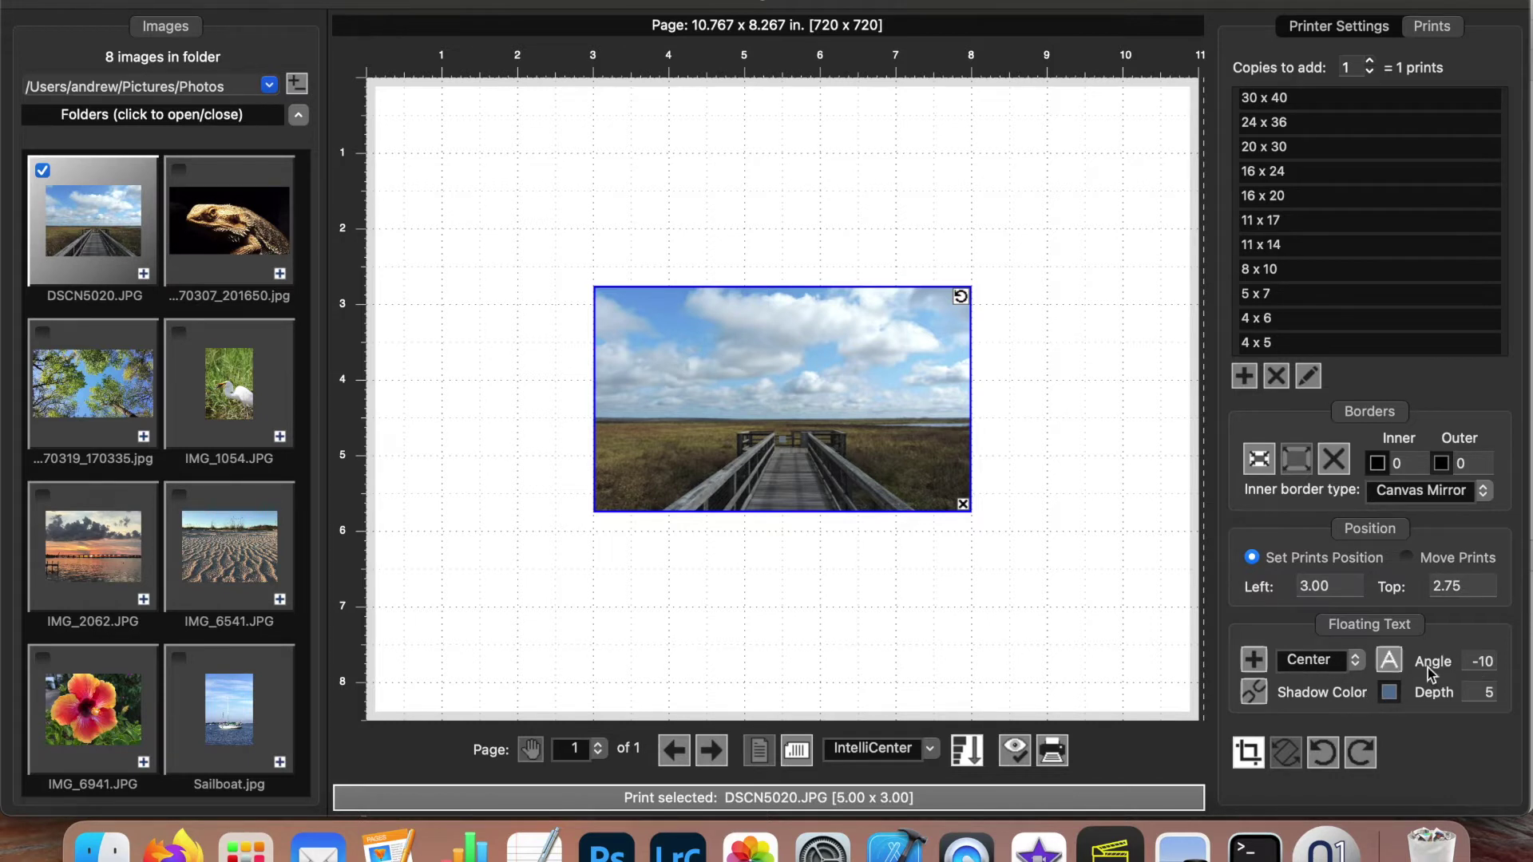
pyautogui.click(1477, 663)
pyautogui.write('0')
pyautogui.click(1486, 691)
pyautogui.rightClick(1043, 306)
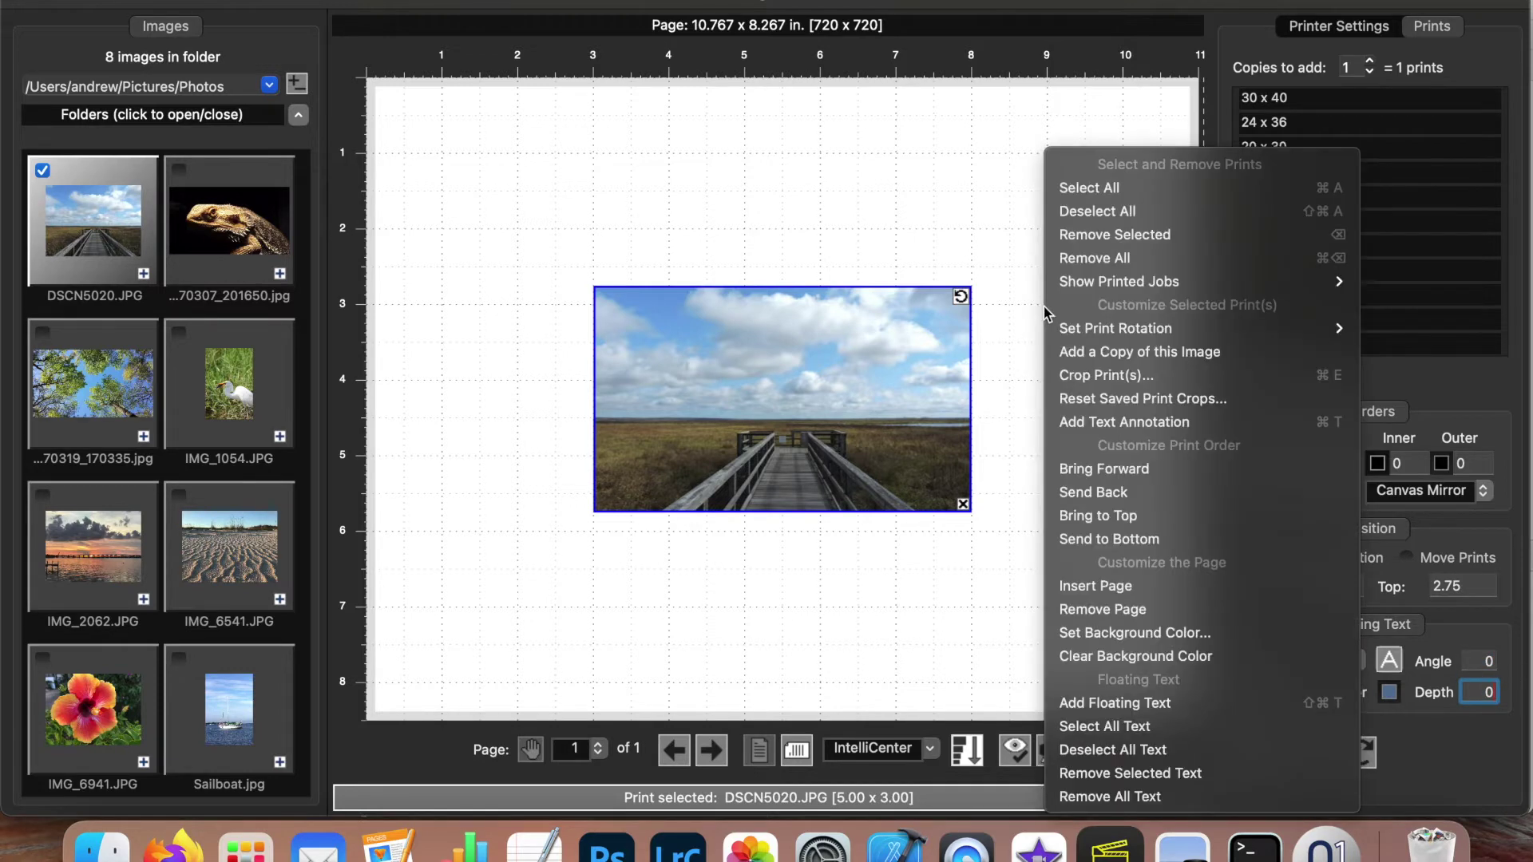
pyautogui.click(1096, 214)
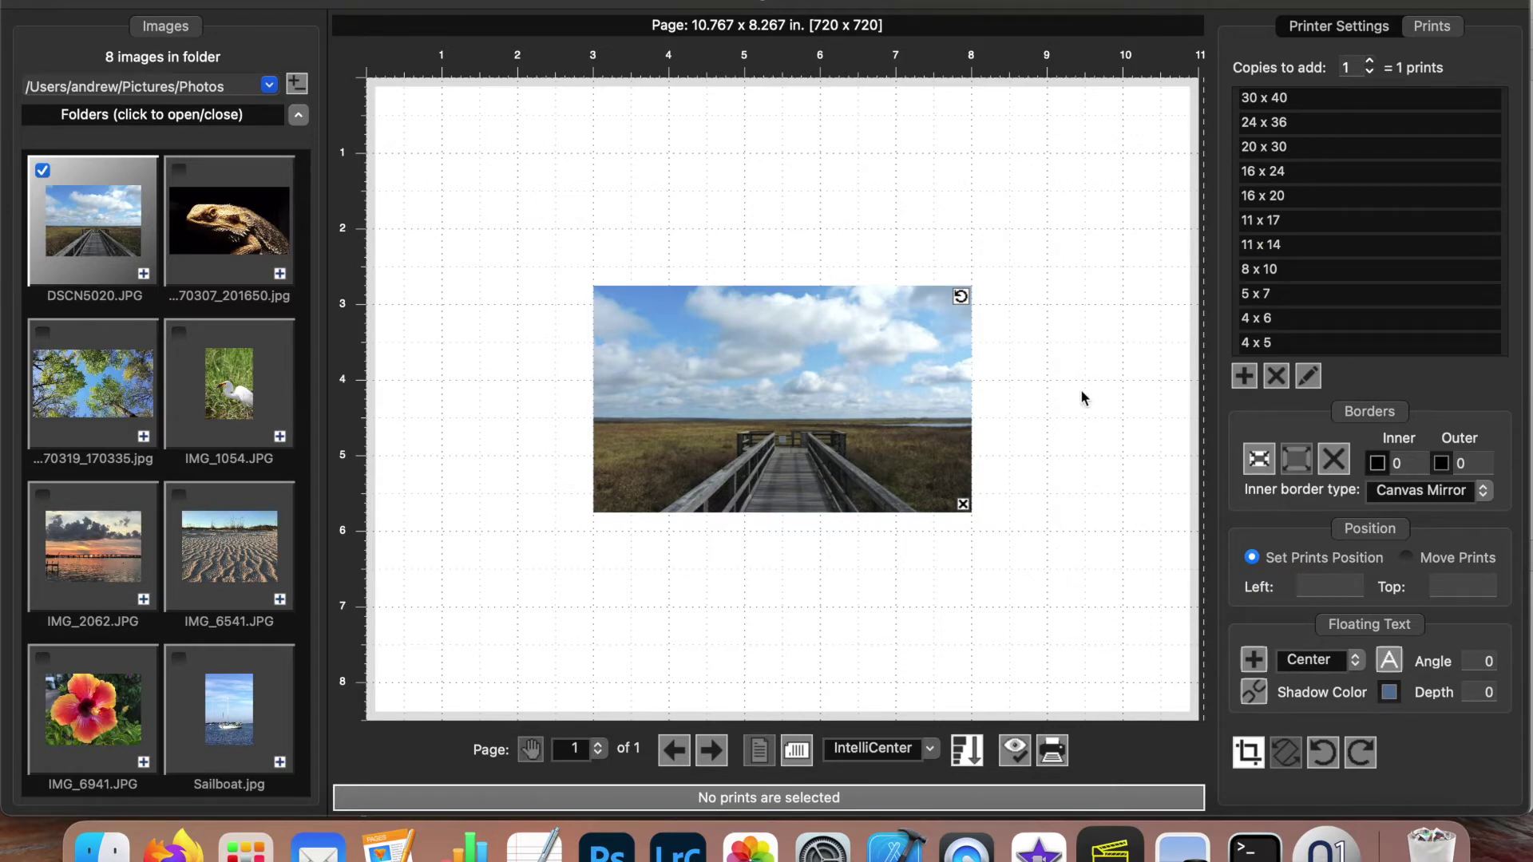
# - Add centered floating text below the photo at about 6.37 in top, and move the photo to about 1.72 in left and 0.81 in top
pyautogui.rightClick(1046, 313)
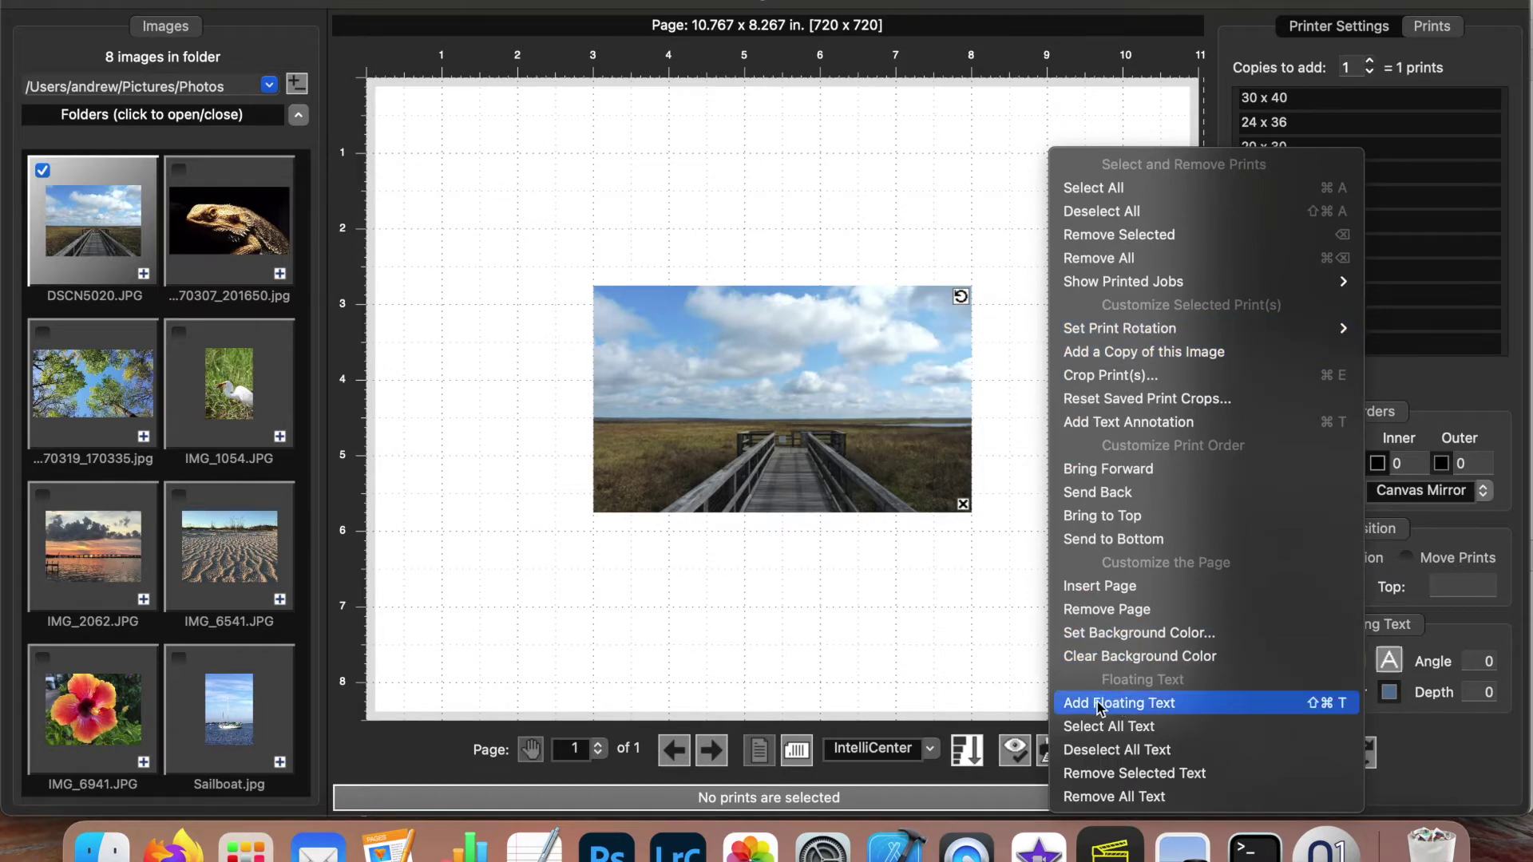
pyautogui.click(1022, 639)
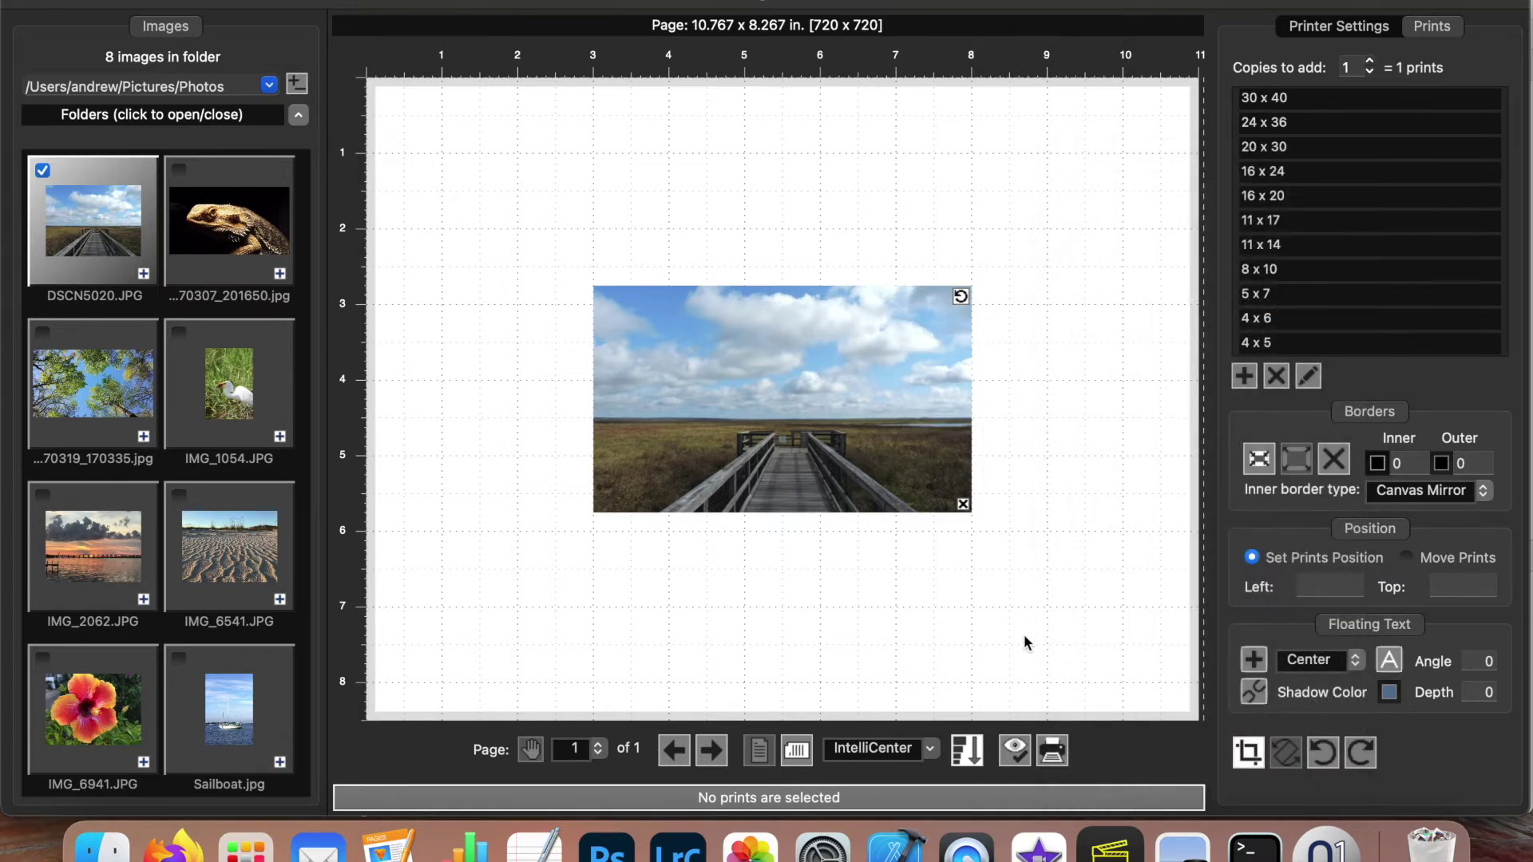
pyautogui.click(1253, 660)
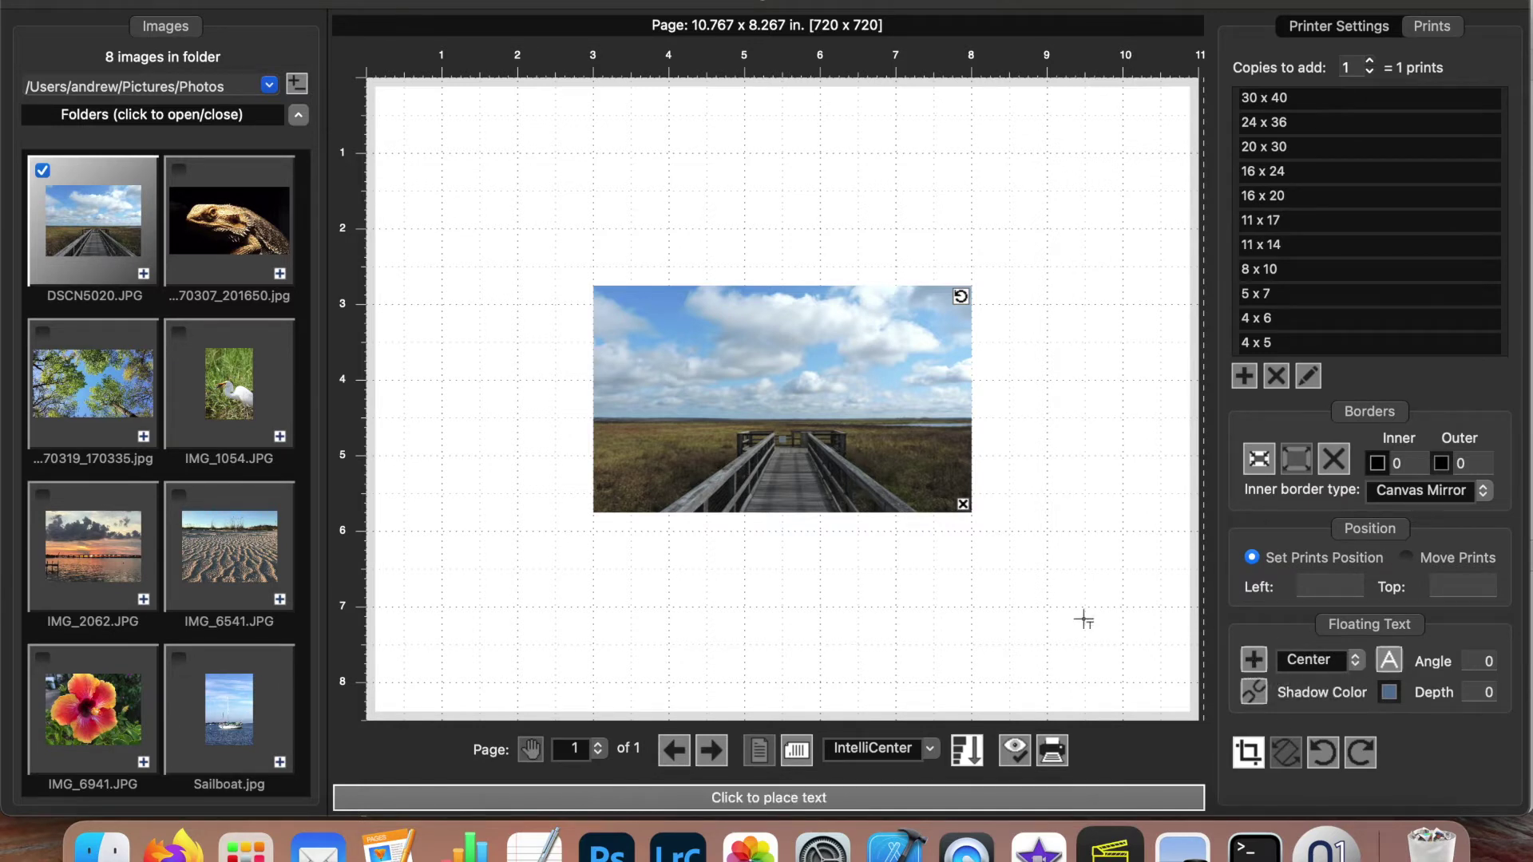
pyautogui.click(662, 561)
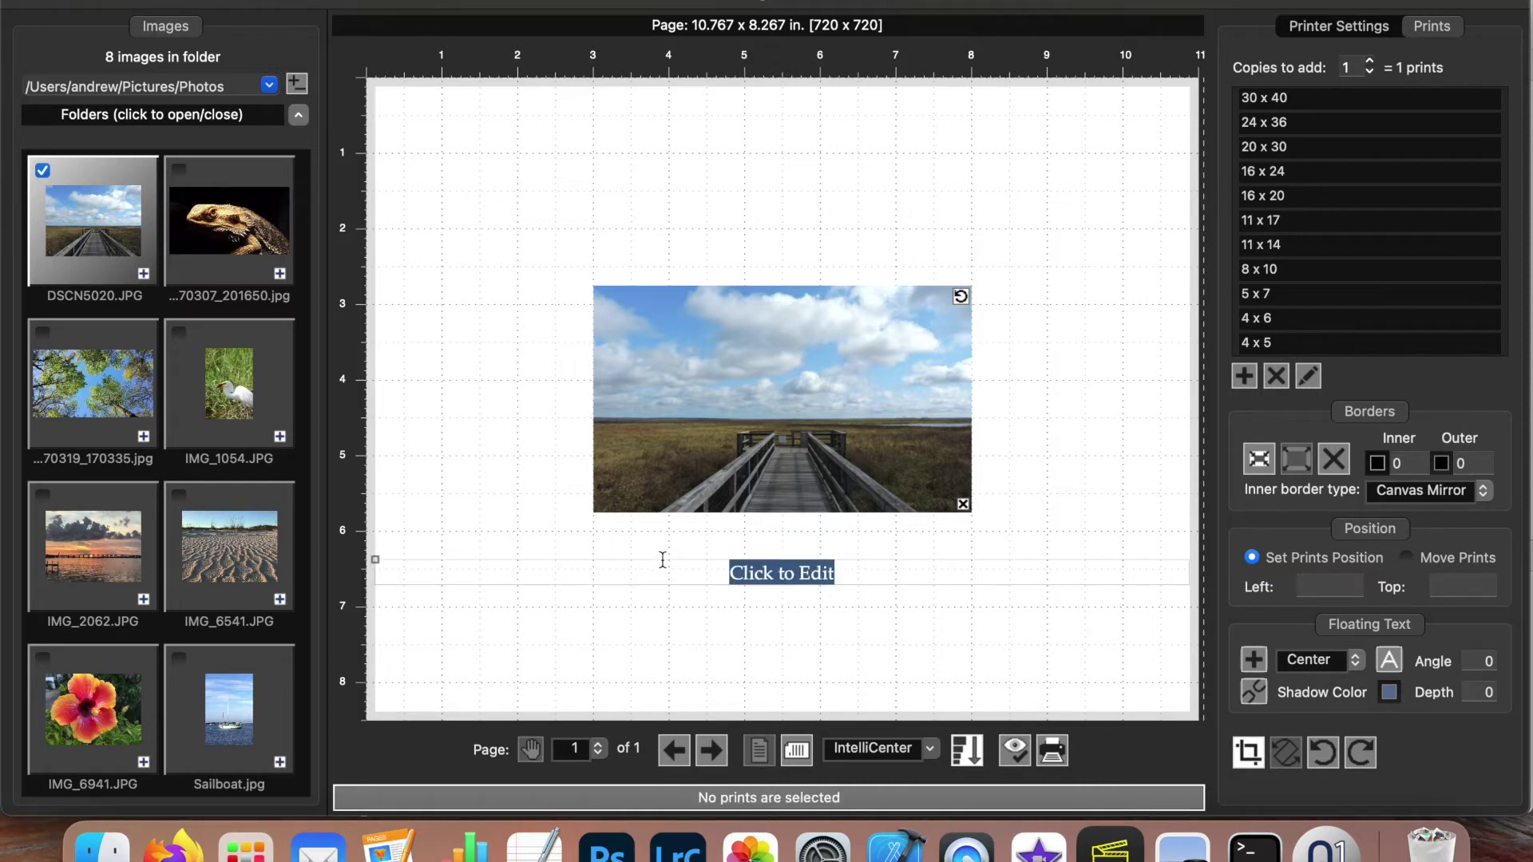
pyautogui.click(663, 635)
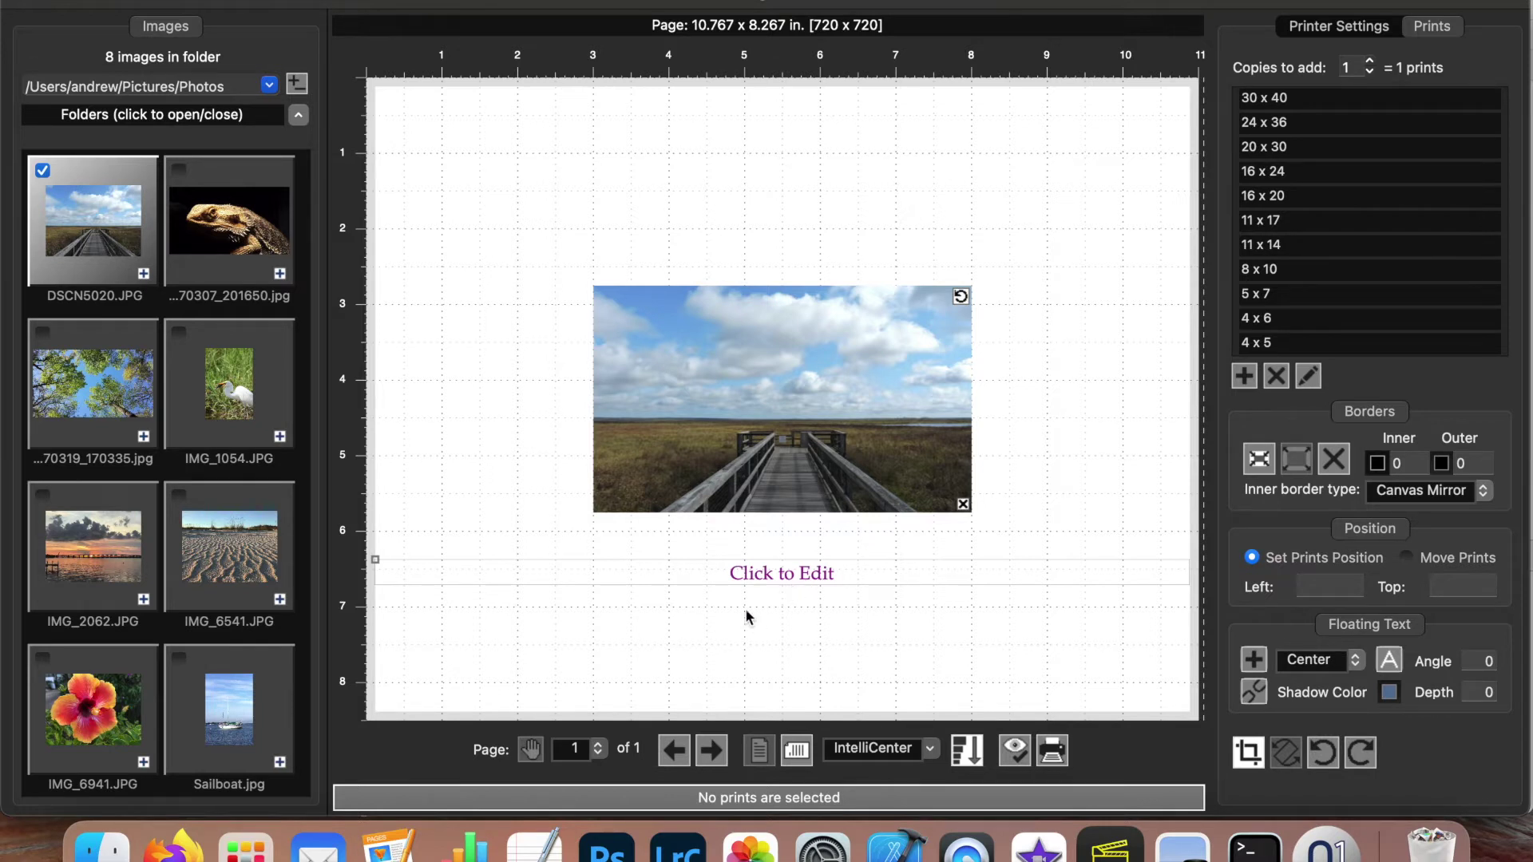
pyautogui.click(743, 436)
pyautogui.moveTo(724, 418); pyautogui.dragTo(627, 271)
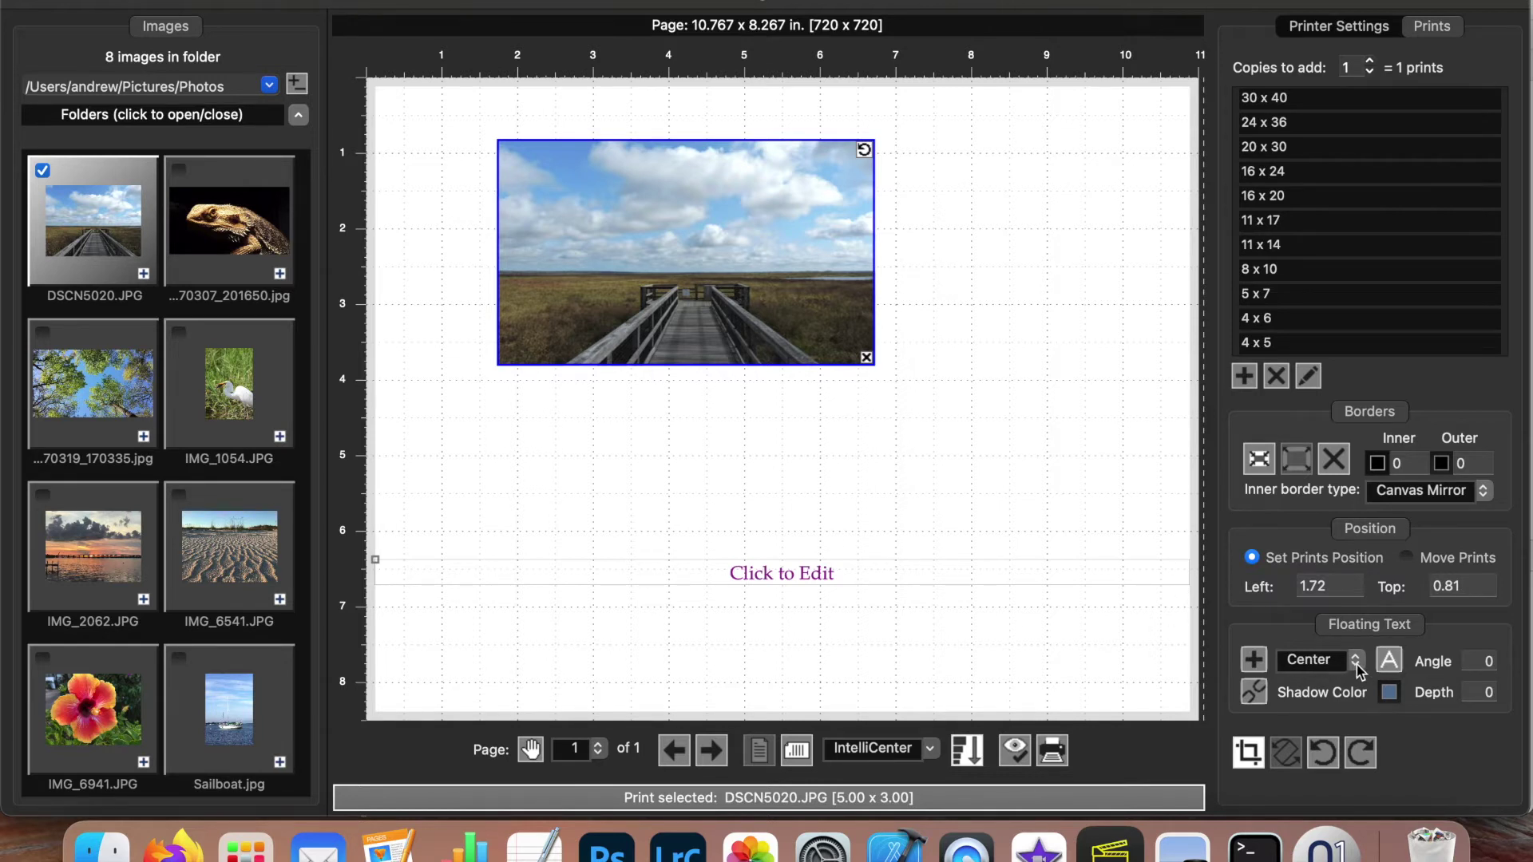
# - Select the floating text, try Left alignment on it and set its alignment to Right
pyautogui.click(376, 558)
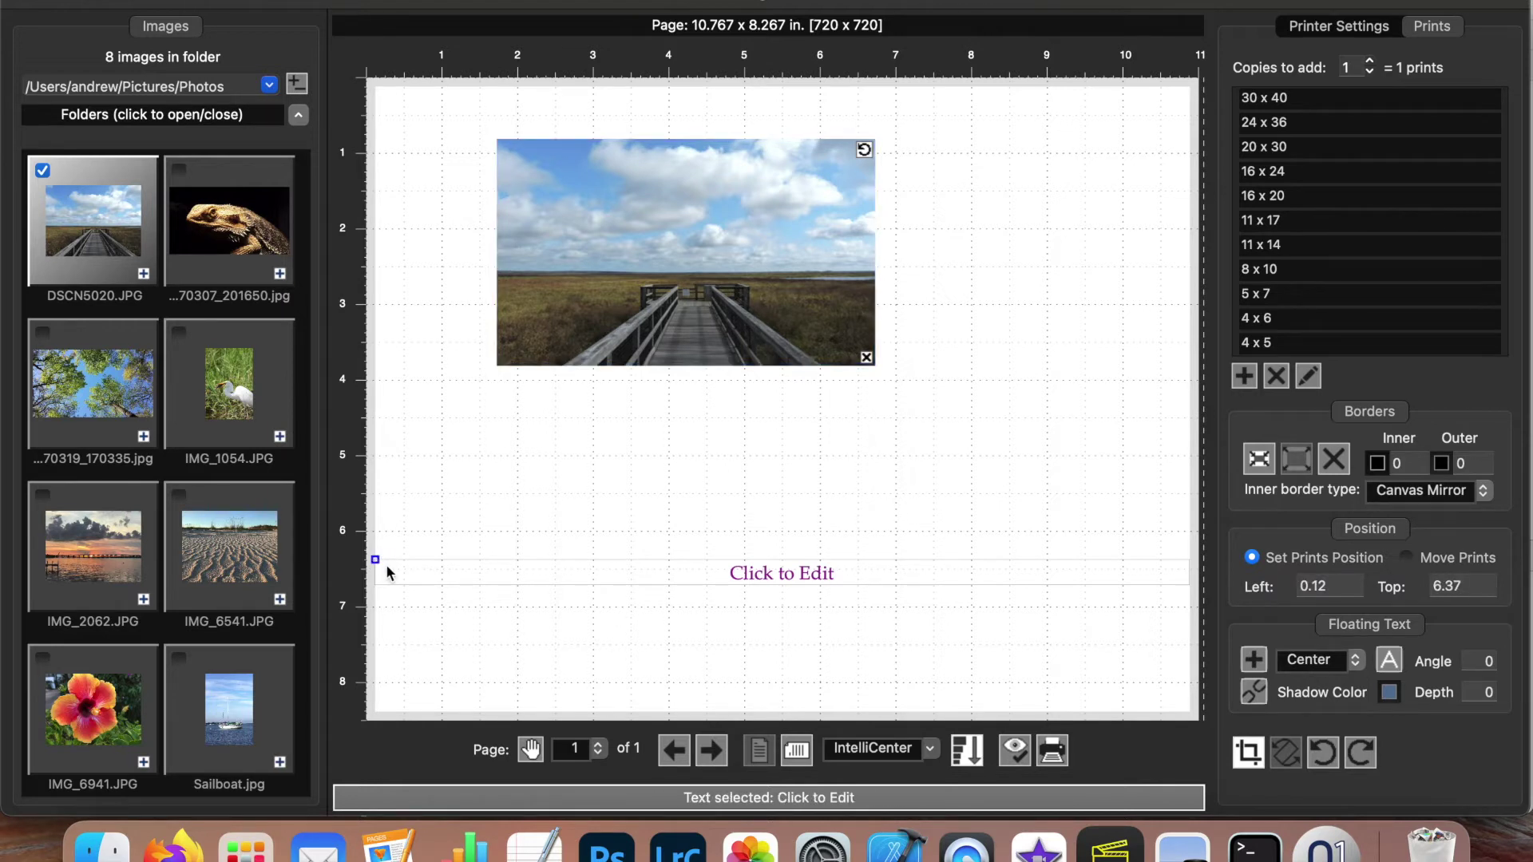
pyautogui.click(1355, 660)
pyautogui.click(1352, 649)
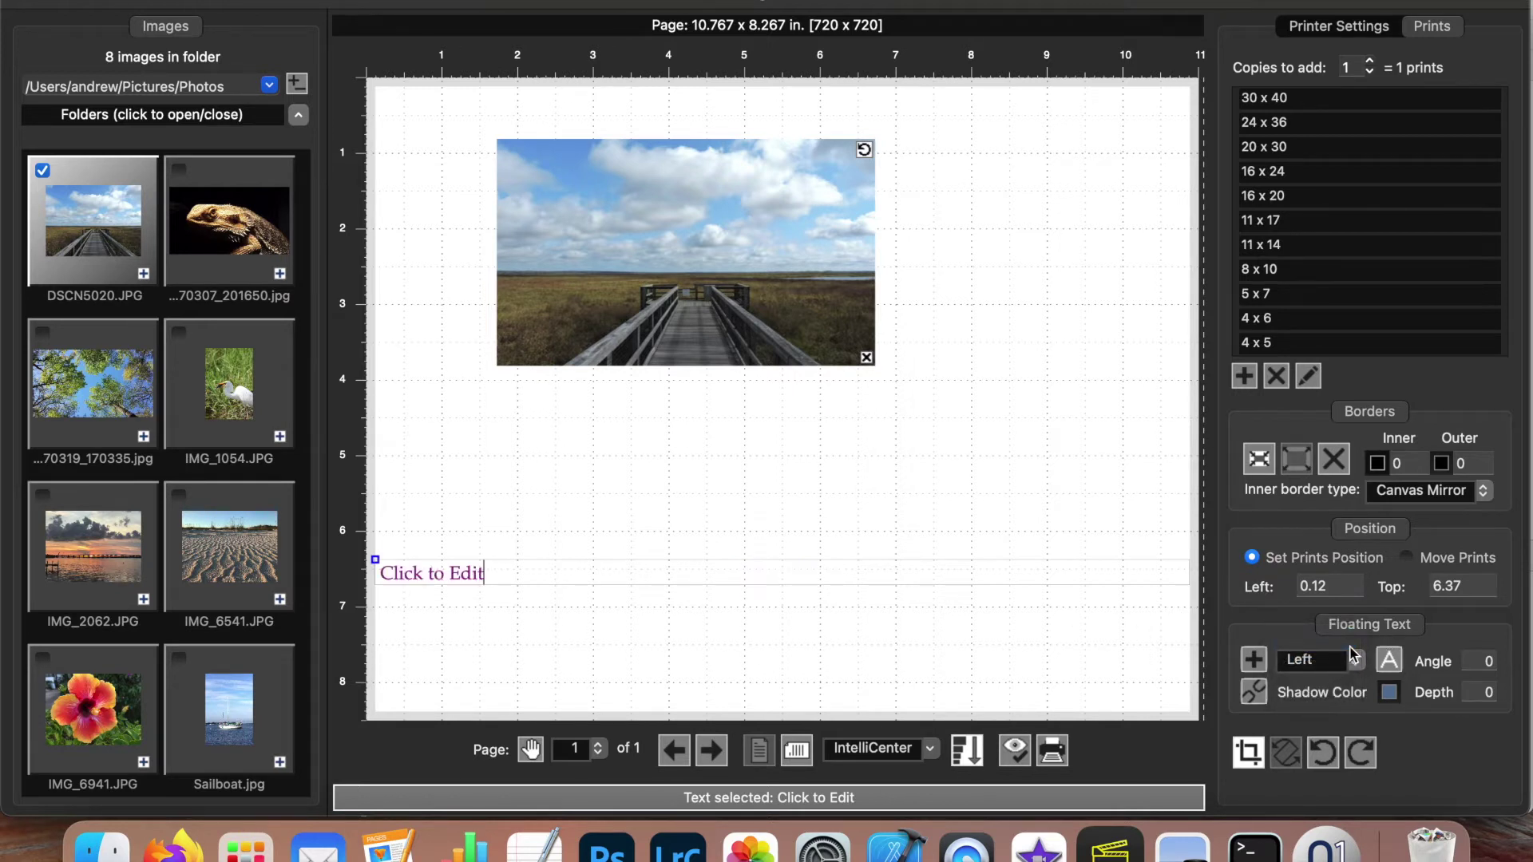
pyautogui.click(1356, 661)
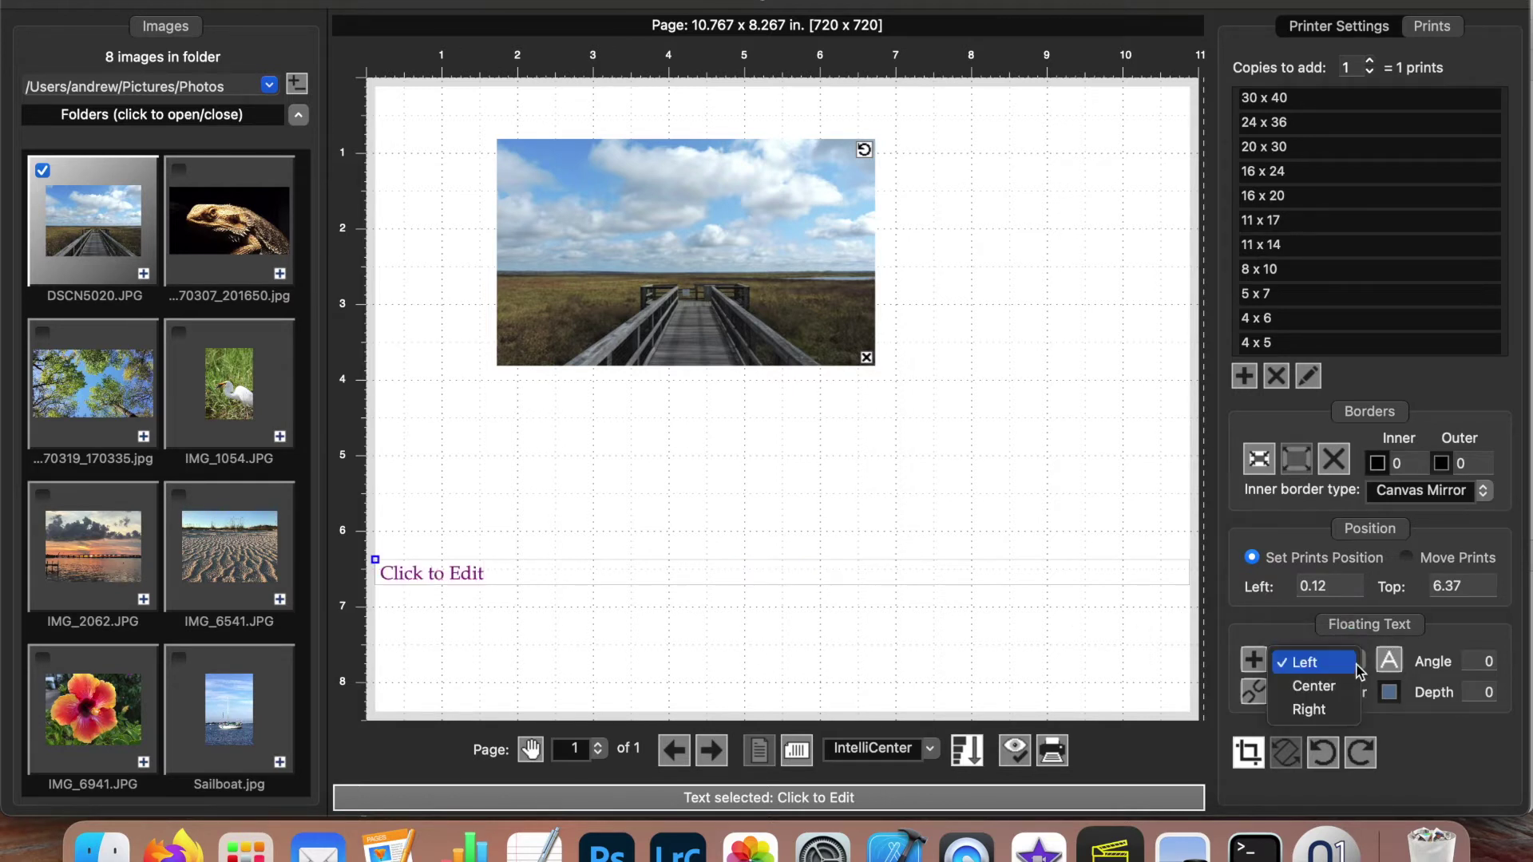
pyautogui.click(1346, 708)
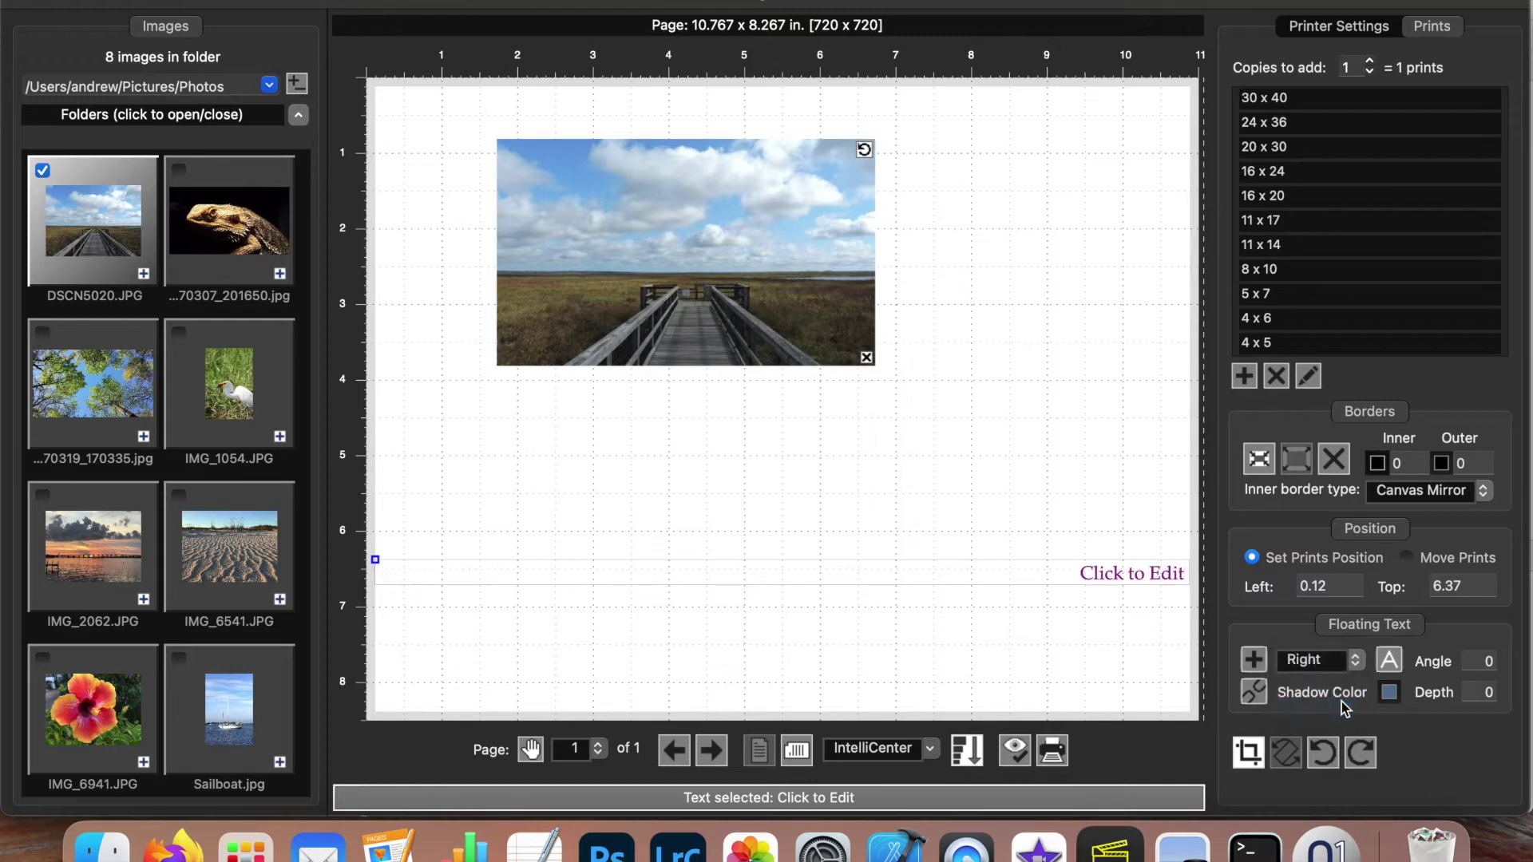
# - Set the floating text's font to Palatino Bold at size 24
pyautogui.click(1389, 659)
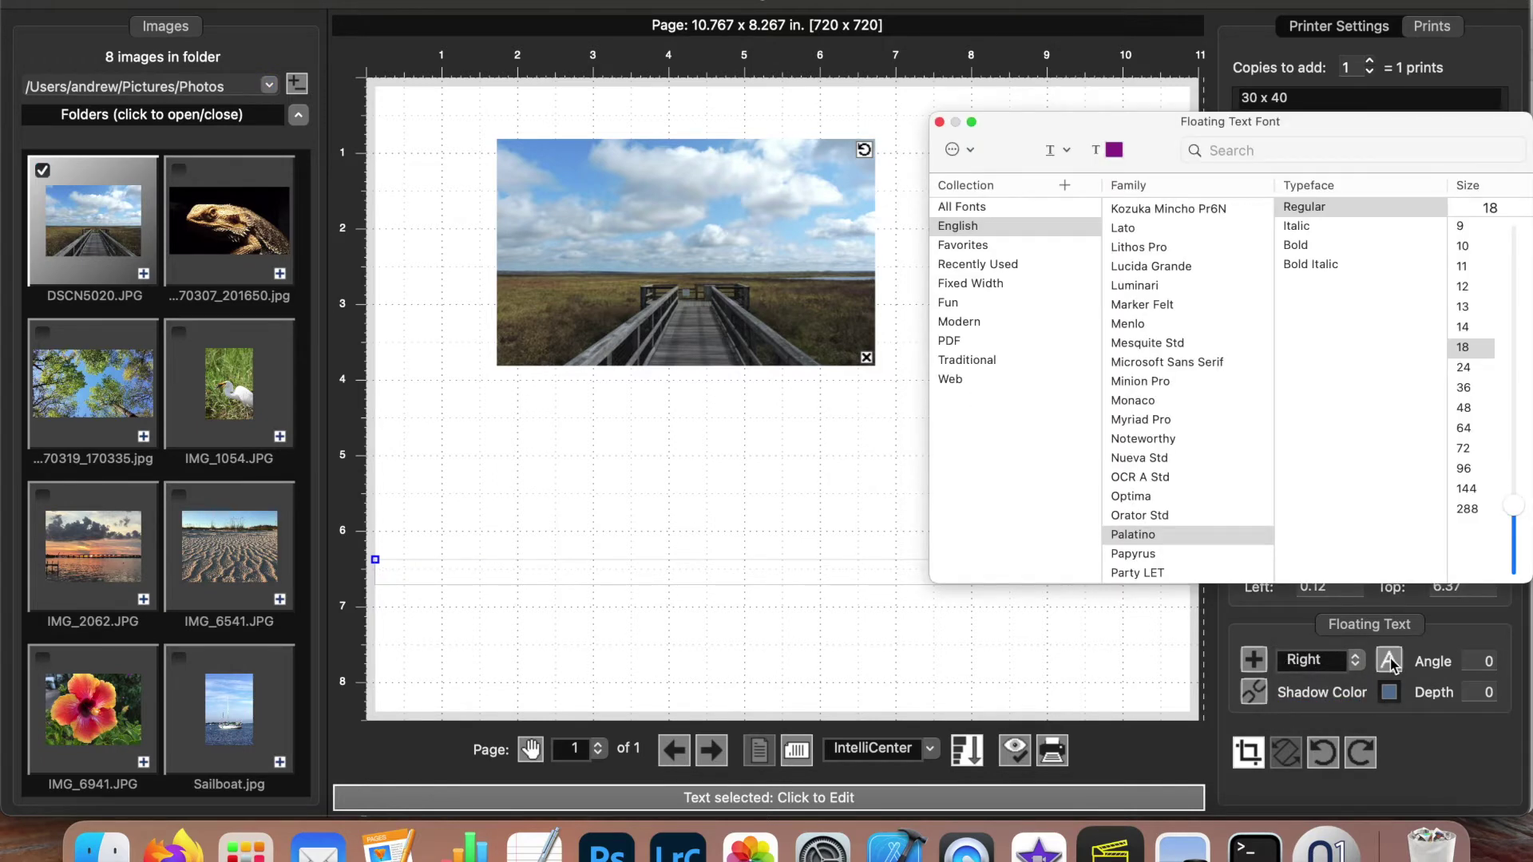
pyautogui.click(1303, 245)
pyautogui.click(1469, 368)
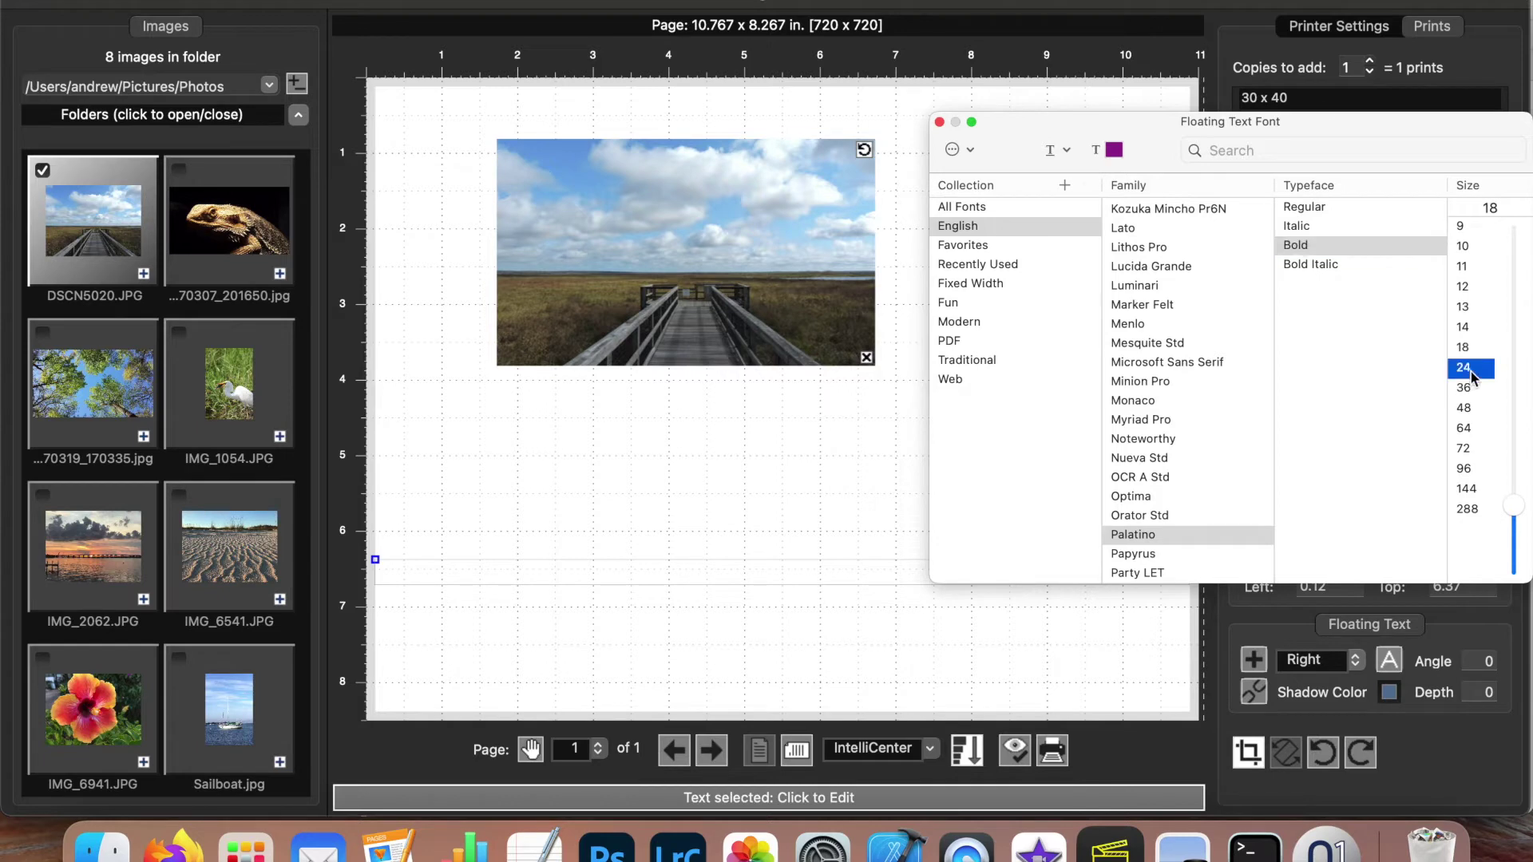
pyautogui.click(938, 122)
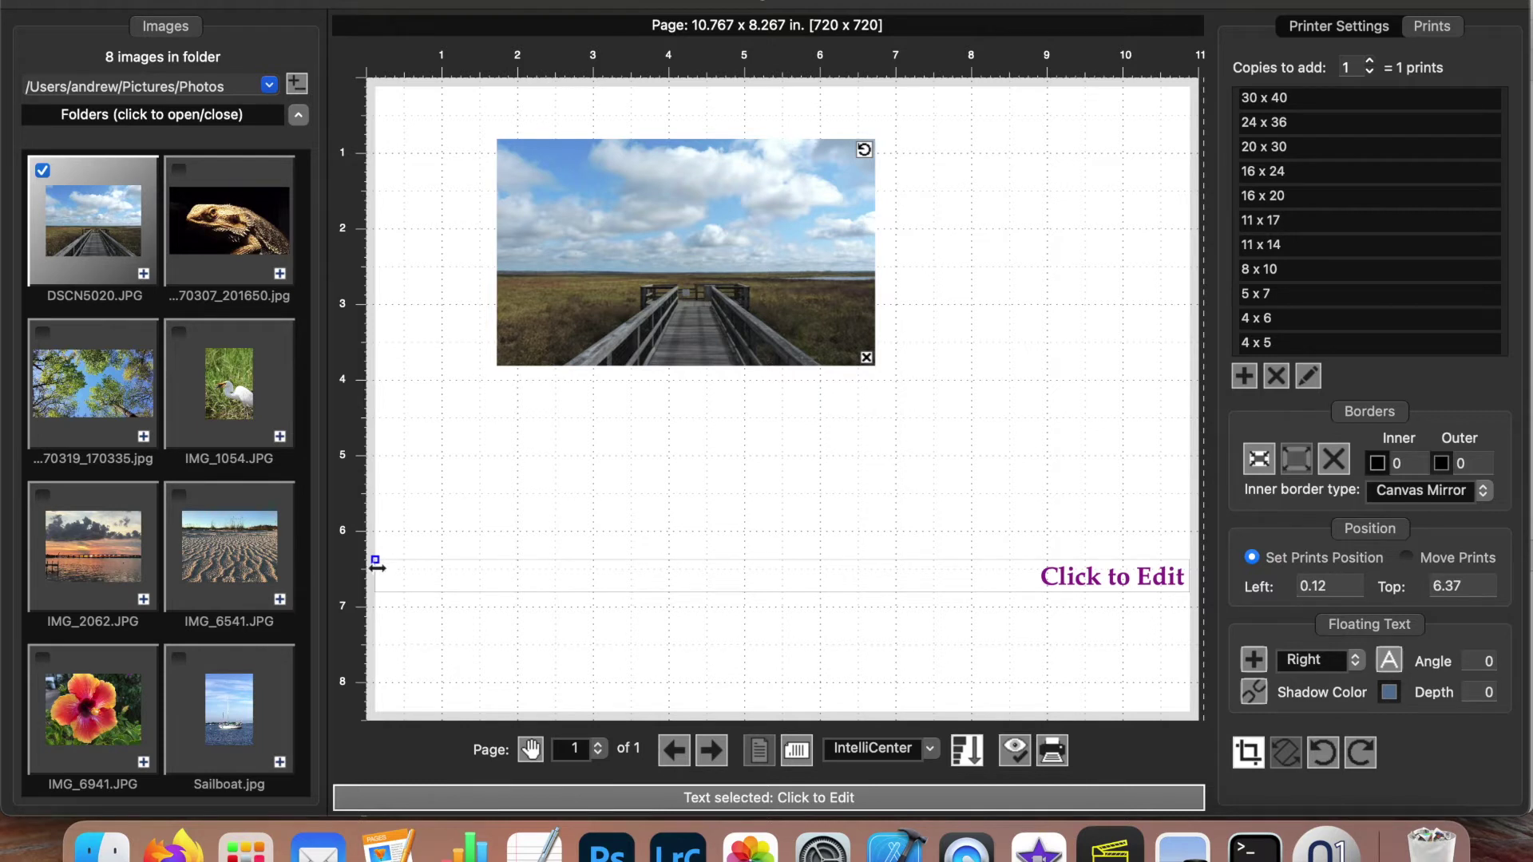
# - Narrow and move the floating text box to about 3.59 in left and 5.61 in top, and replace its text with "Floating Text"
pyautogui.moveTo(376, 566); pyautogui.dragTo(632, 504)
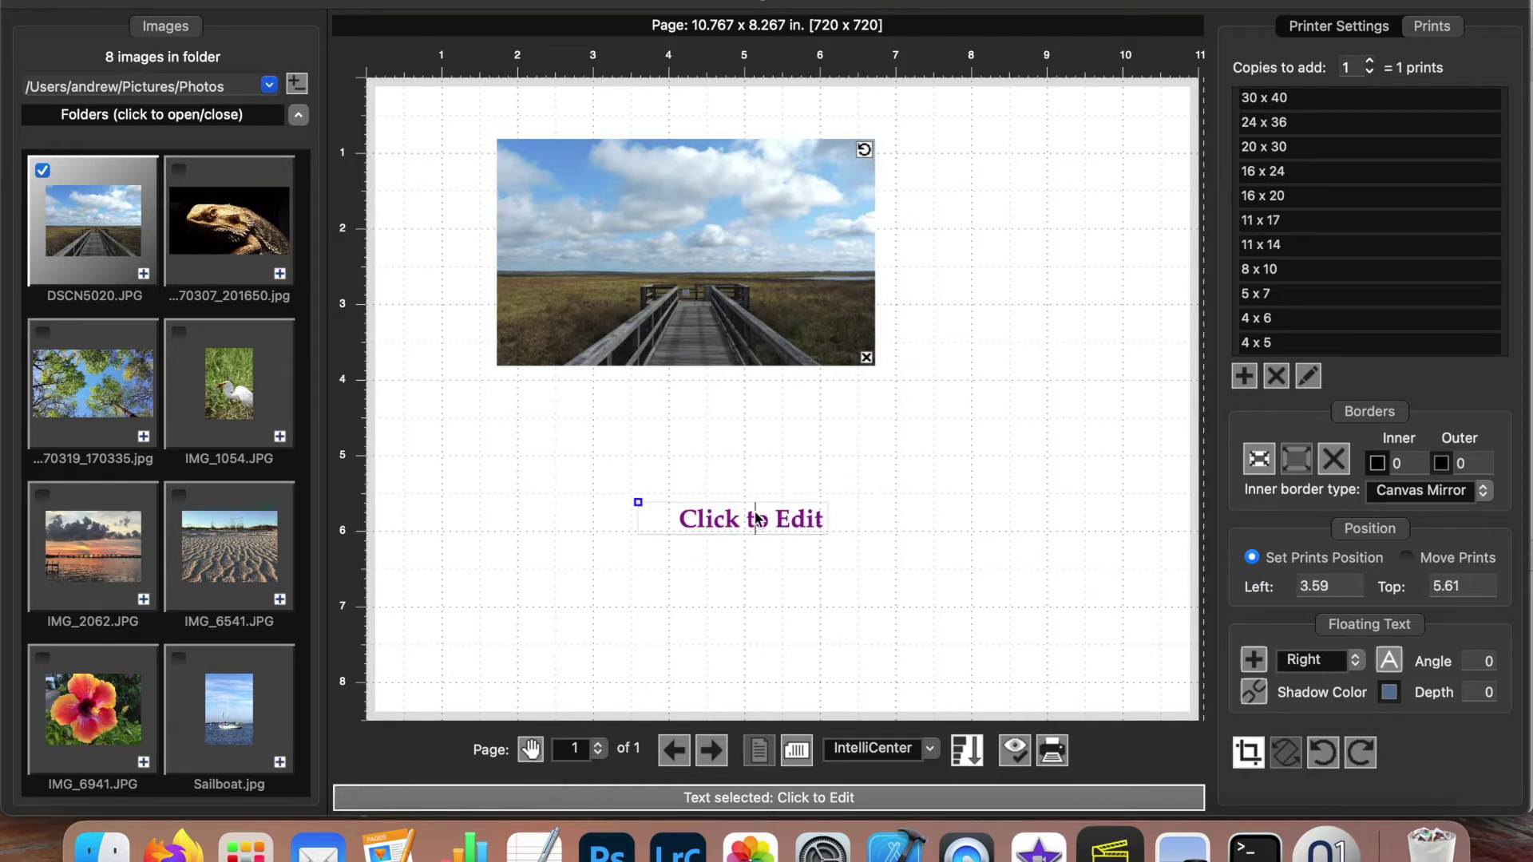
pyautogui.press('BackSpace')
pyautogui.press('BackSpace')
pyautogui.press('BackSpace')
pyautogui.press('BackSpace')
pyautogui.press('BackSpace')
pyautogui.press('BackSpace')
pyautogui.press('BackSpace')
pyautogui.press('BackSpace')
pyautogui.press('BackSpace')
pyautogui.press('BackSpace')
pyautogui.press('BackSpace')
pyautogui.press('BackSpace')
pyautogui.press('BackSpace')
pyautogui.write('Floating Text')
pyautogui.press('super+Left')
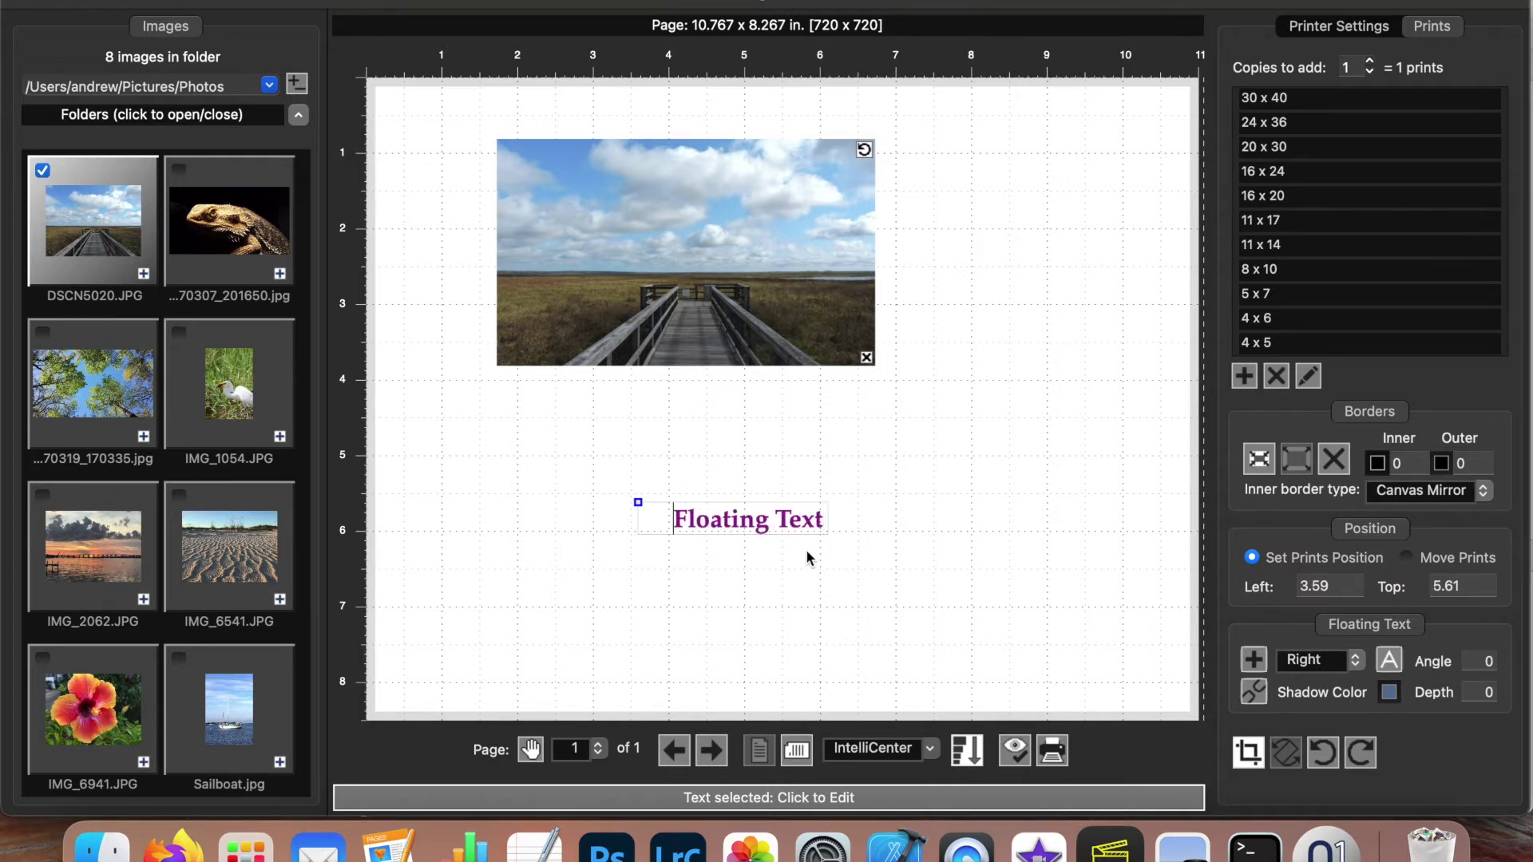
pyautogui.press('Return')
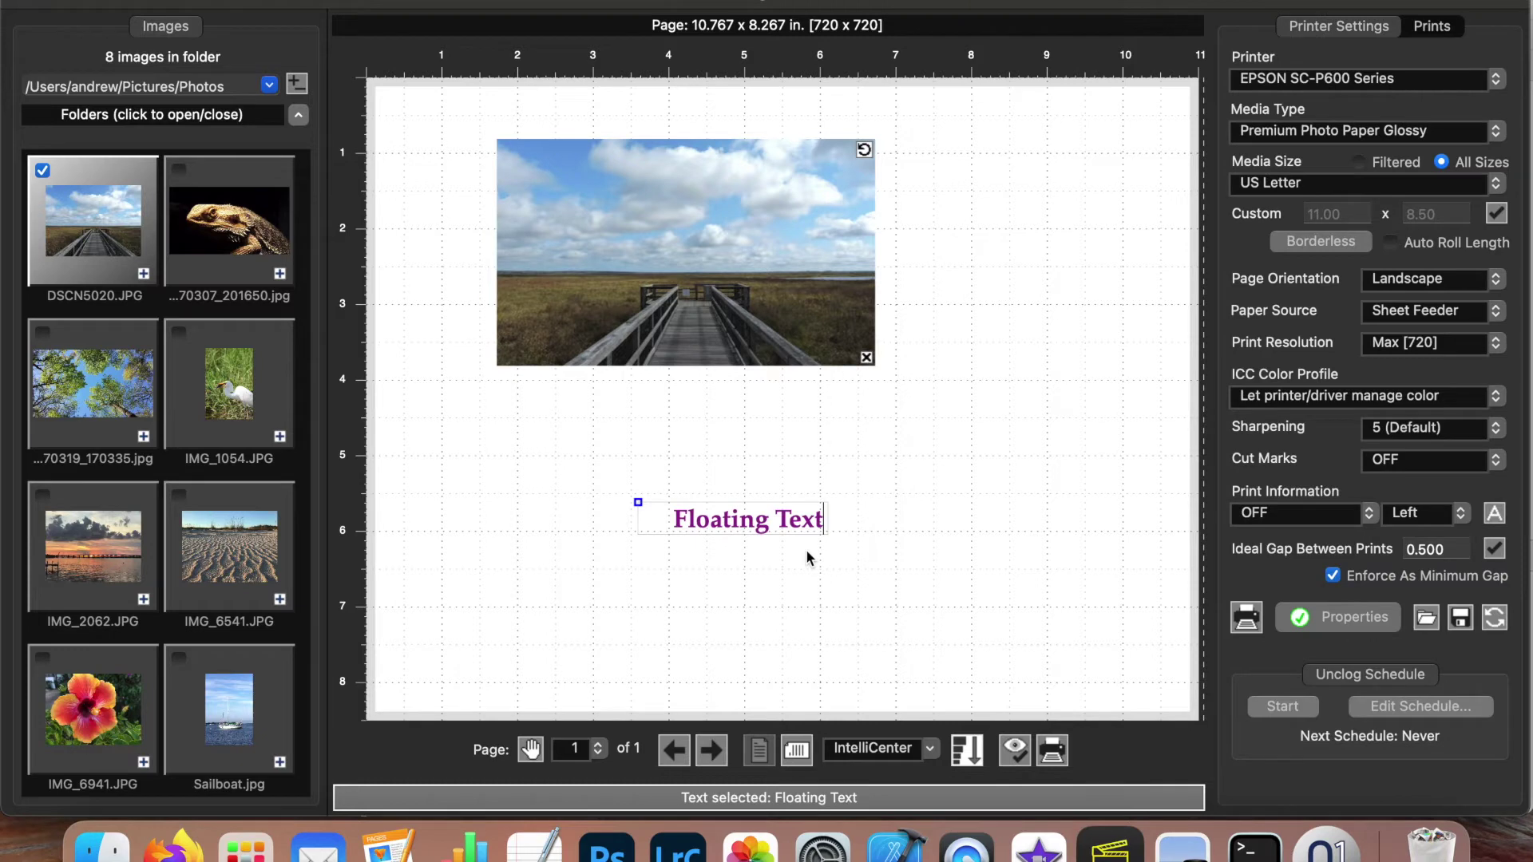
# - Set the angle of the floating text to 45 degrees
pyautogui.click(638, 502)
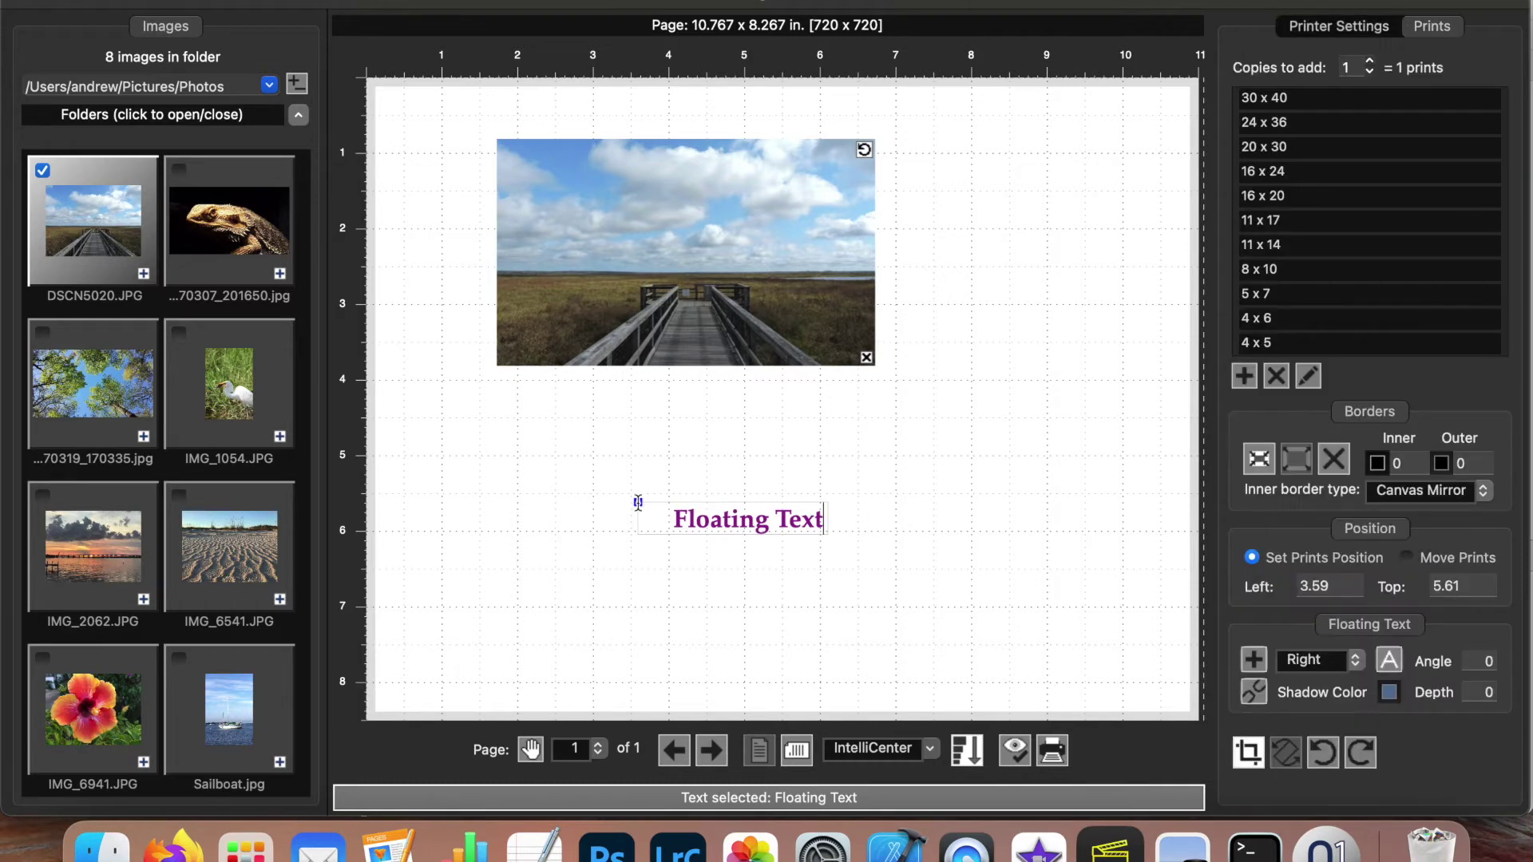
pyautogui.click(1466, 662)
pyautogui.press('BackSpace')
pyautogui.write('45')
pyautogui.press('Return')
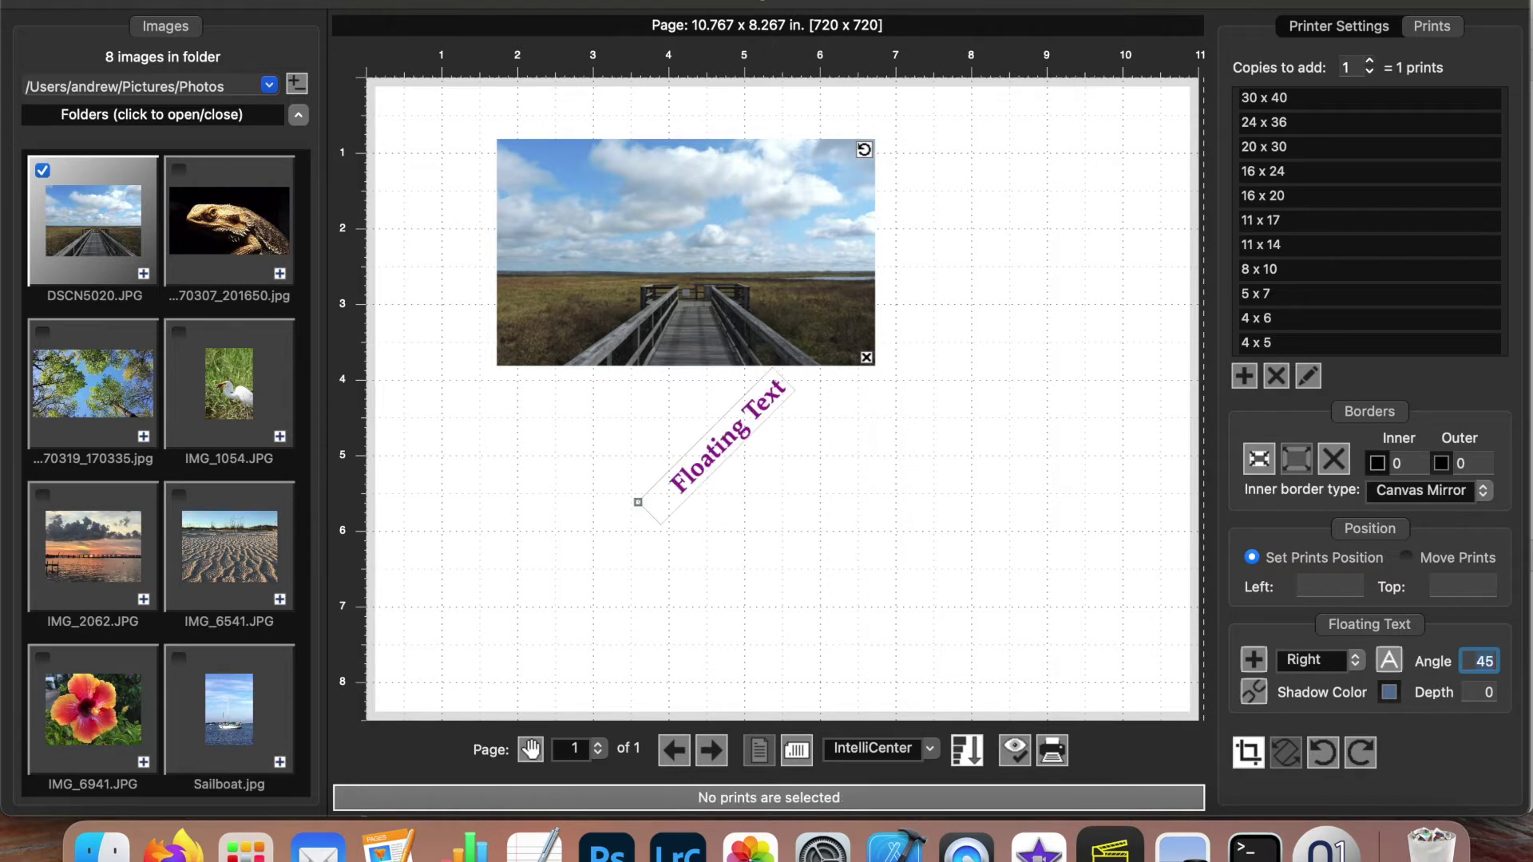
# - Give the floating text a Cyan shadow with a depth of 3
pyautogui.click(637, 503)
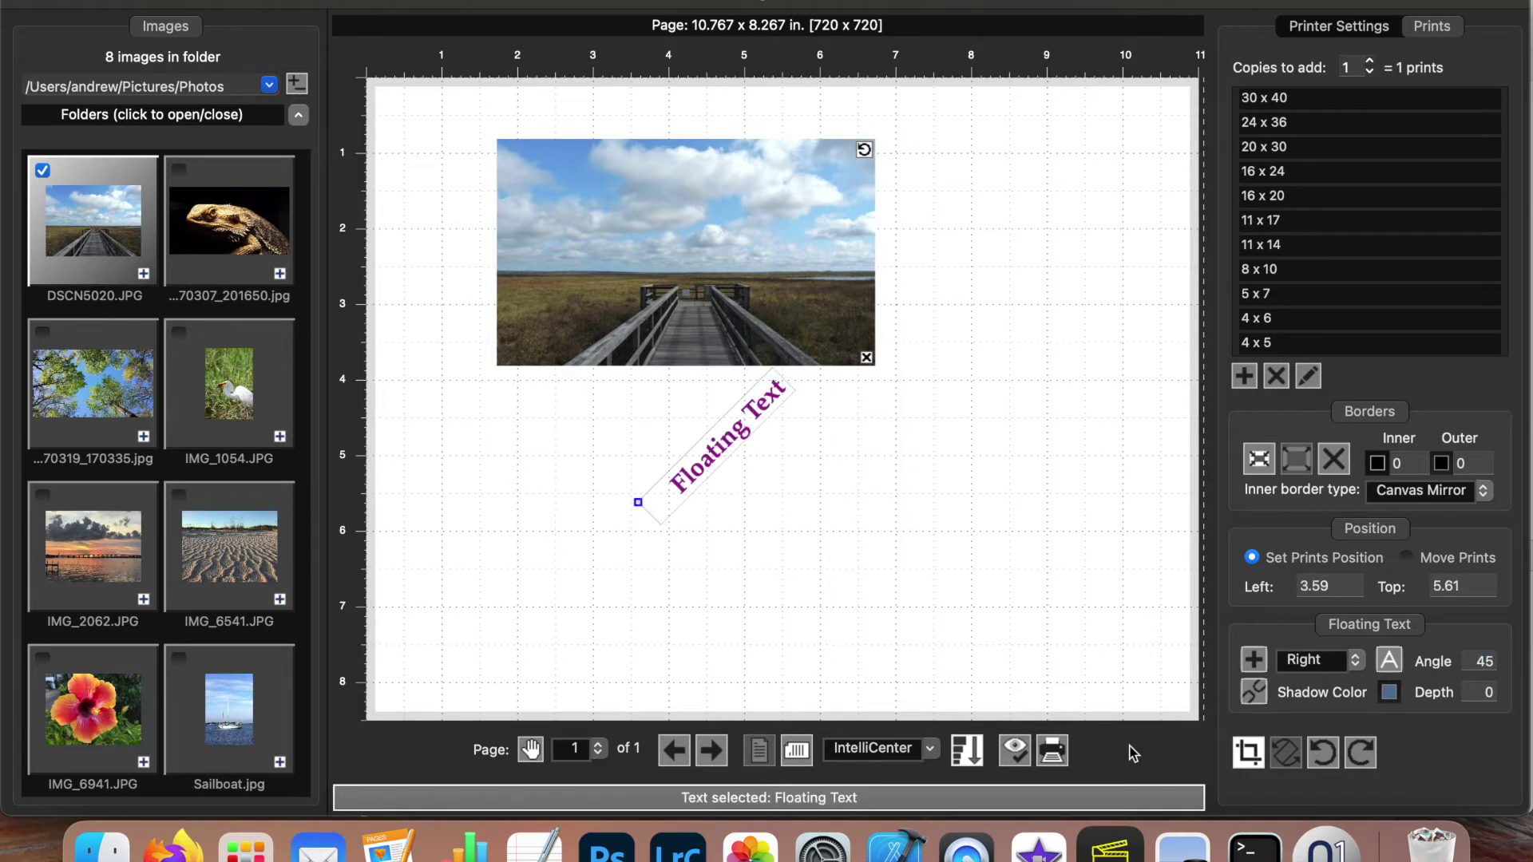
pyautogui.click(1389, 694)
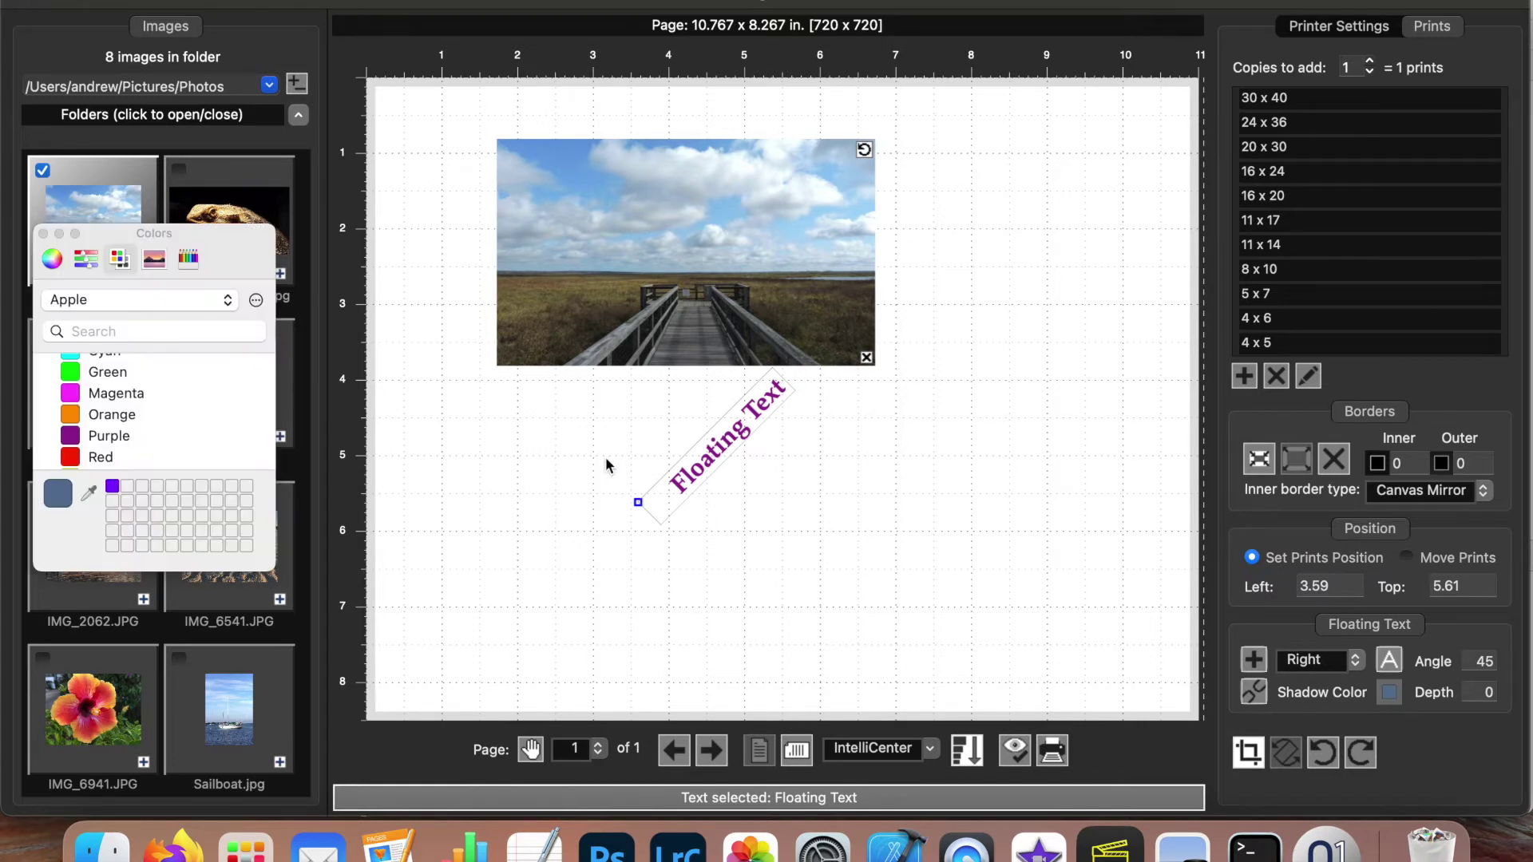
pyautogui.scroll(2, 70, 399)
pyautogui.click(70, 397)
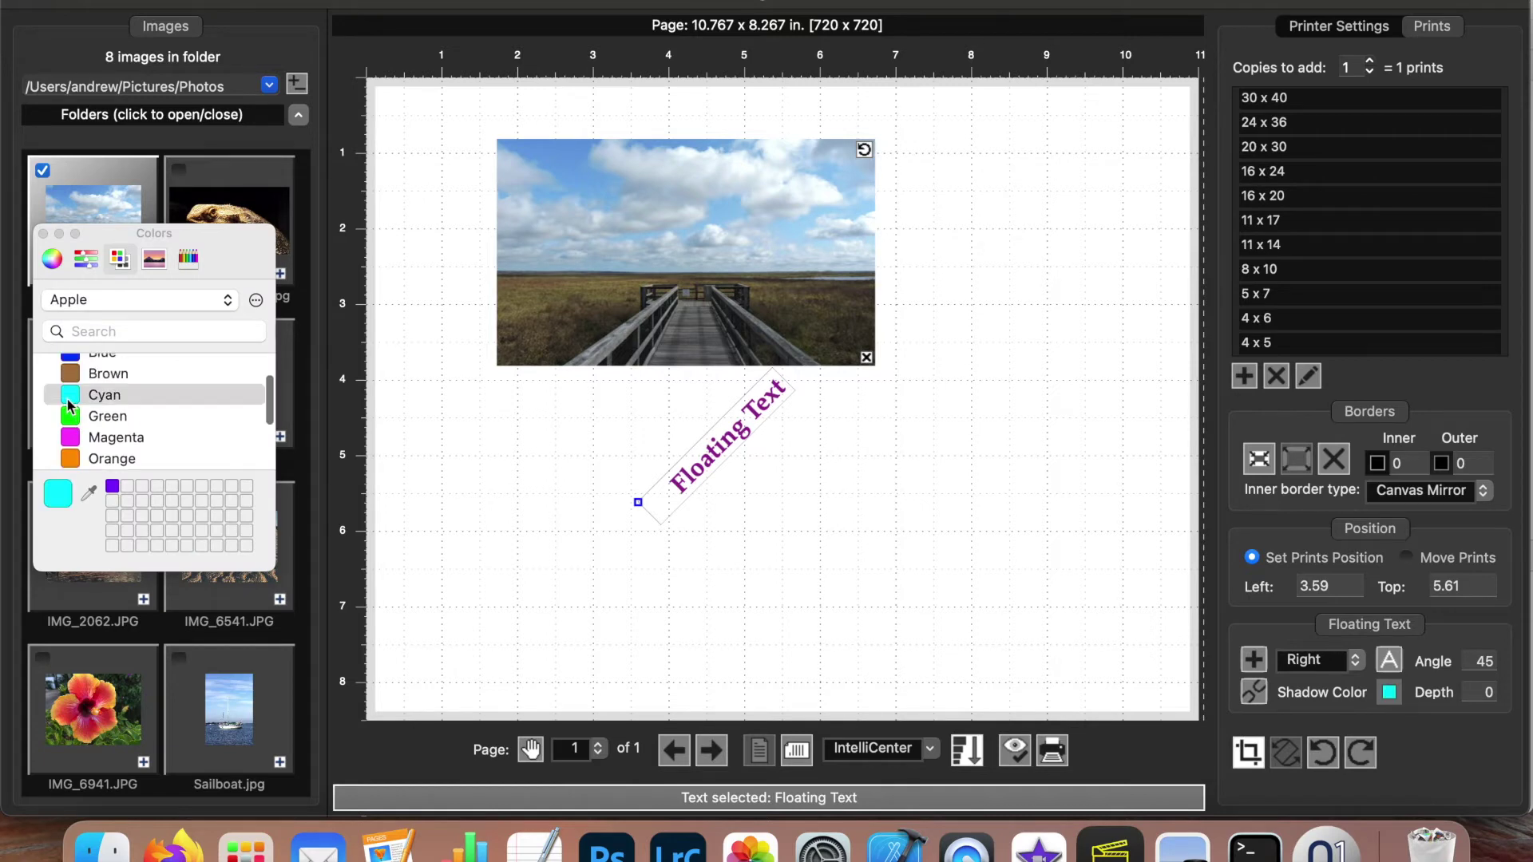
pyautogui.click(44, 233)
pyautogui.doubleClick(1486, 693)
pyautogui.write('3')
pyautogui.press('Return')
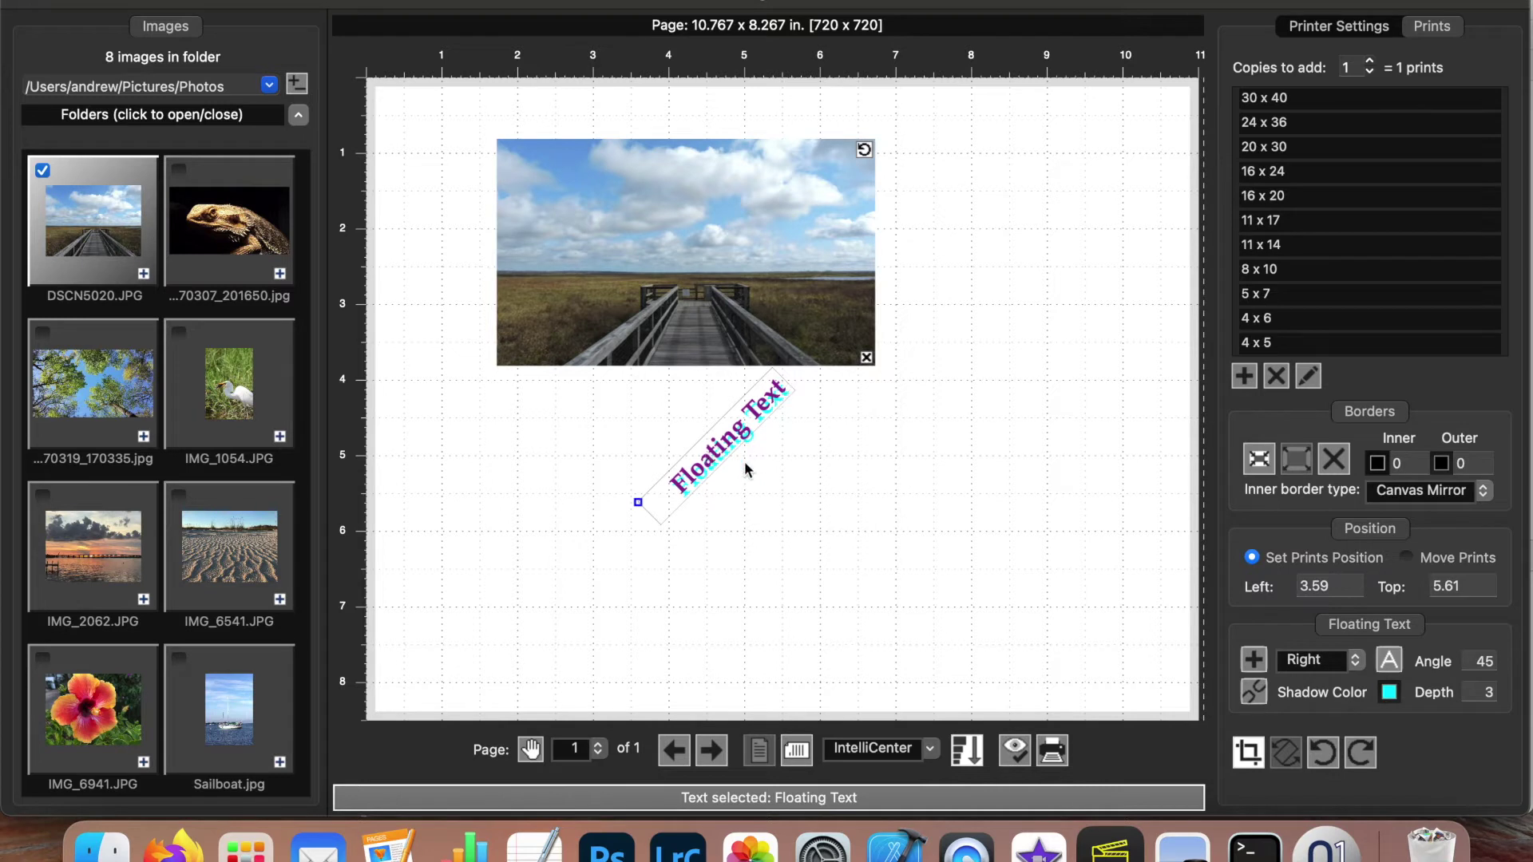
# - Move the floating text toward the page's lower-left corner, and move the photo to about 4.48 in left and 3.73 in top
pyautogui.moveTo(639, 503); pyautogui.dragTo(510, 612)
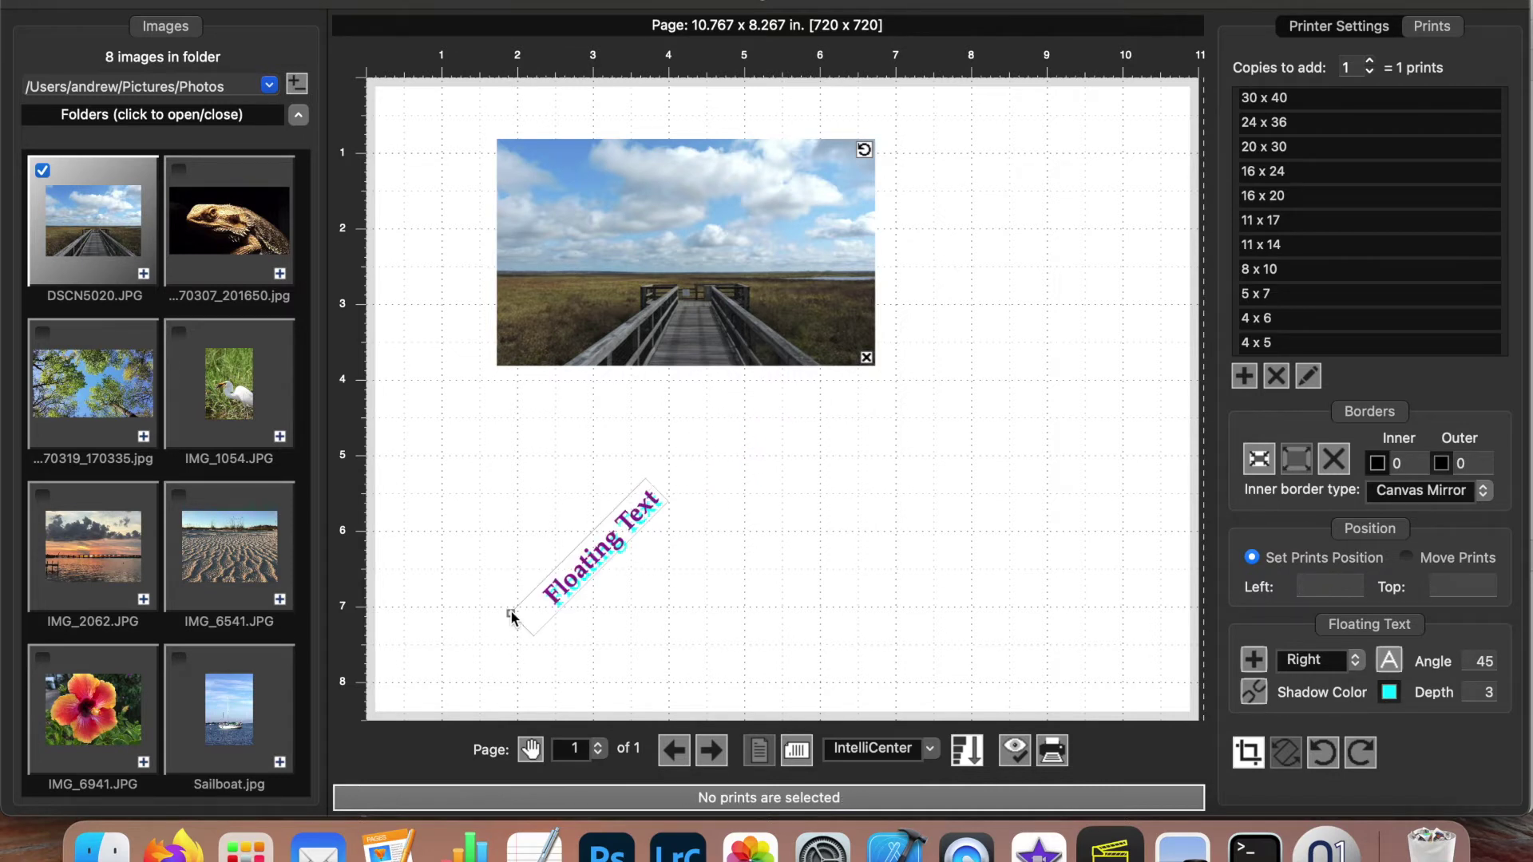
pyautogui.click(670, 278)
pyautogui.moveTo(671, 278); pyautogui.dragTo(879, 499)
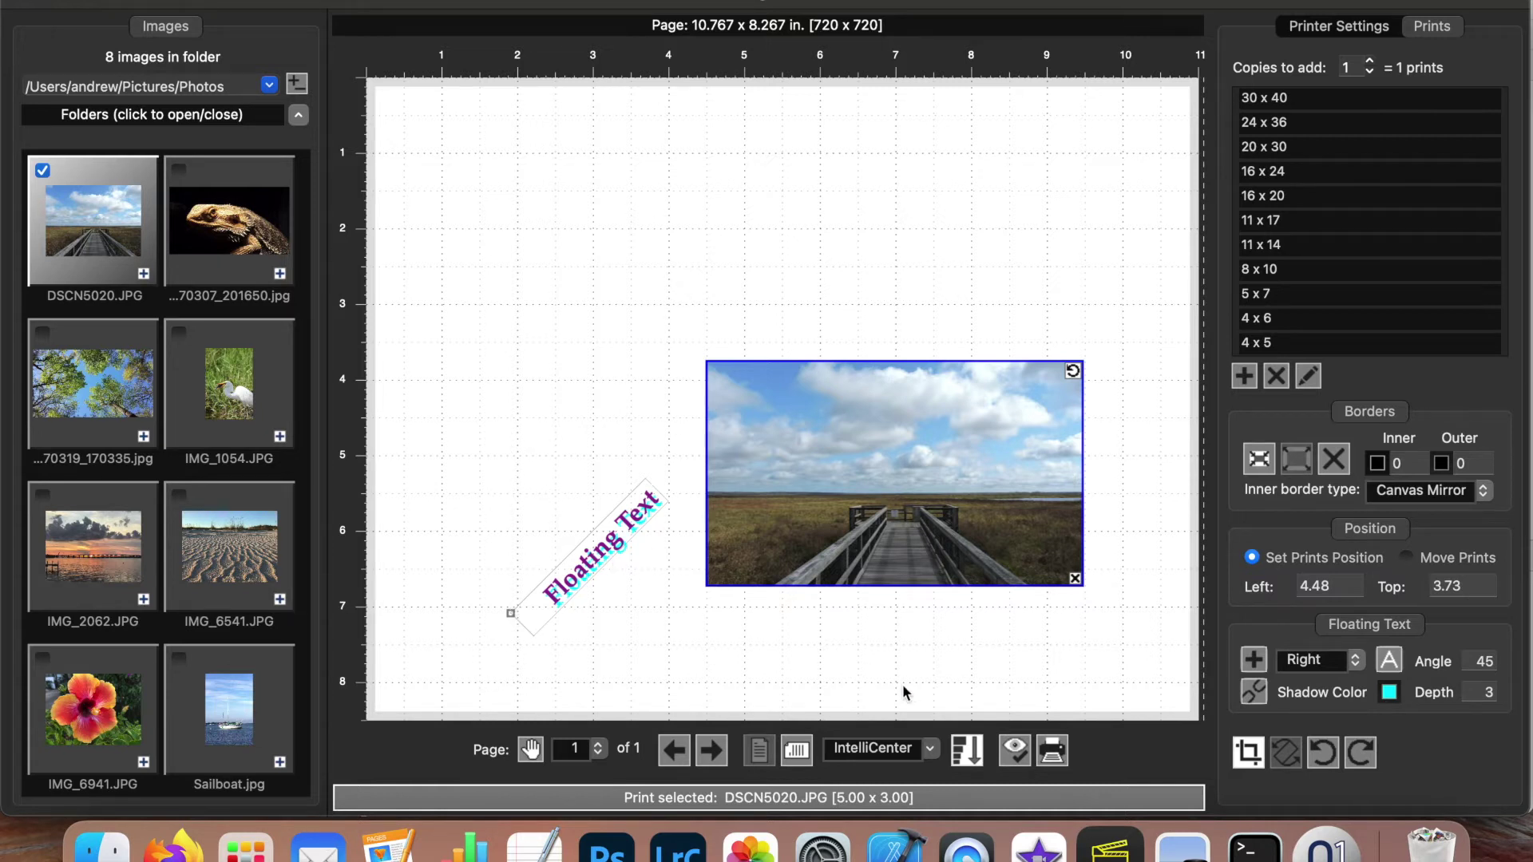
# - Check the page in the print preview, exit it, and move the photo up to about 3.83 in left and 1.22 in top
pyautogui.click(1015, 752)
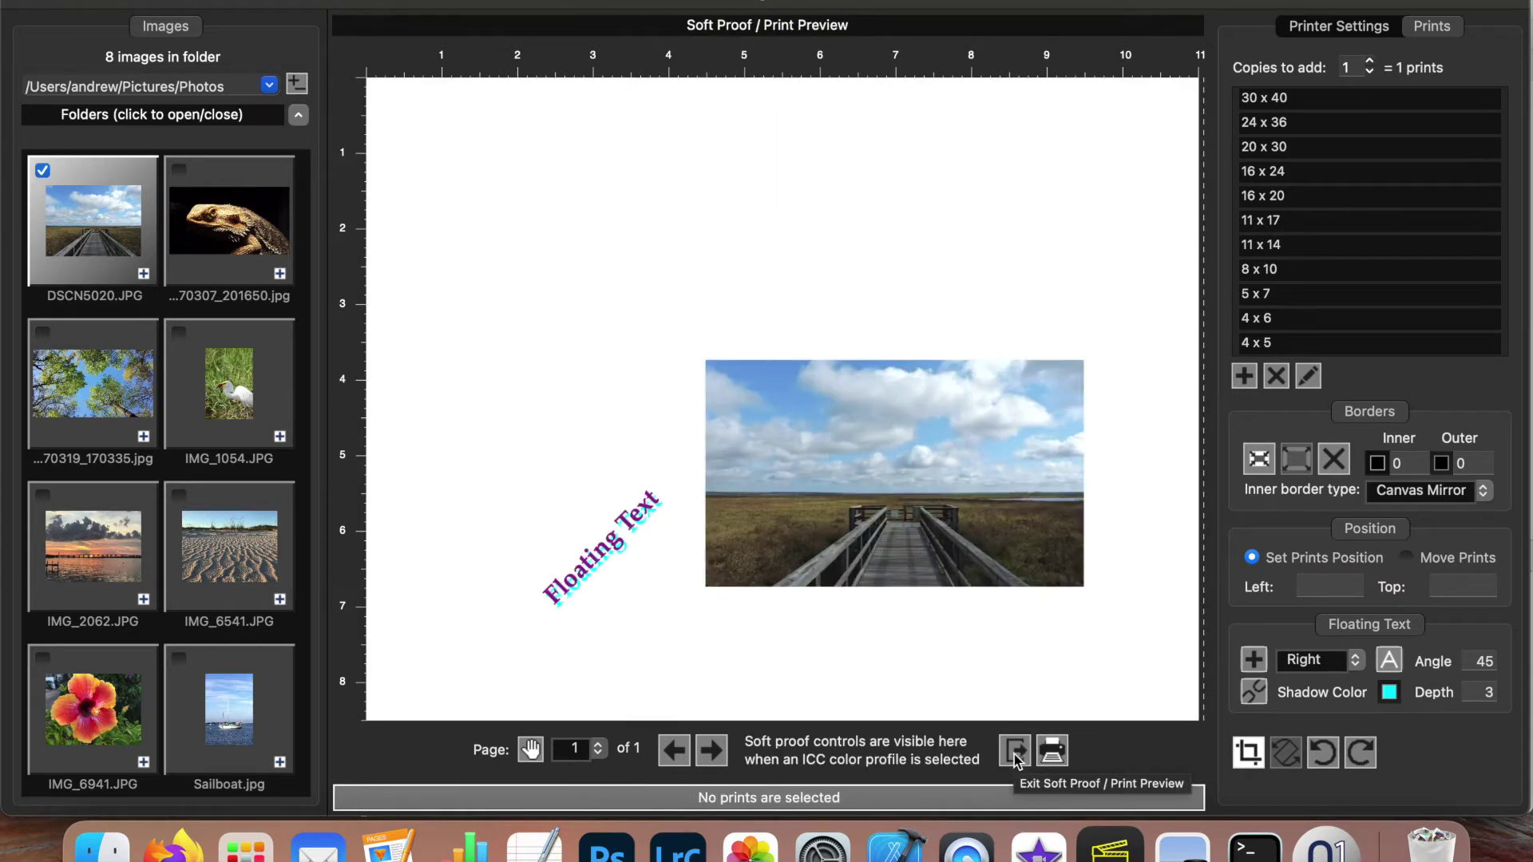
pyautogui.click(1014, 752)
pyautogui.moveTo(909, 468); pyautogui.dragTo(861, 284)
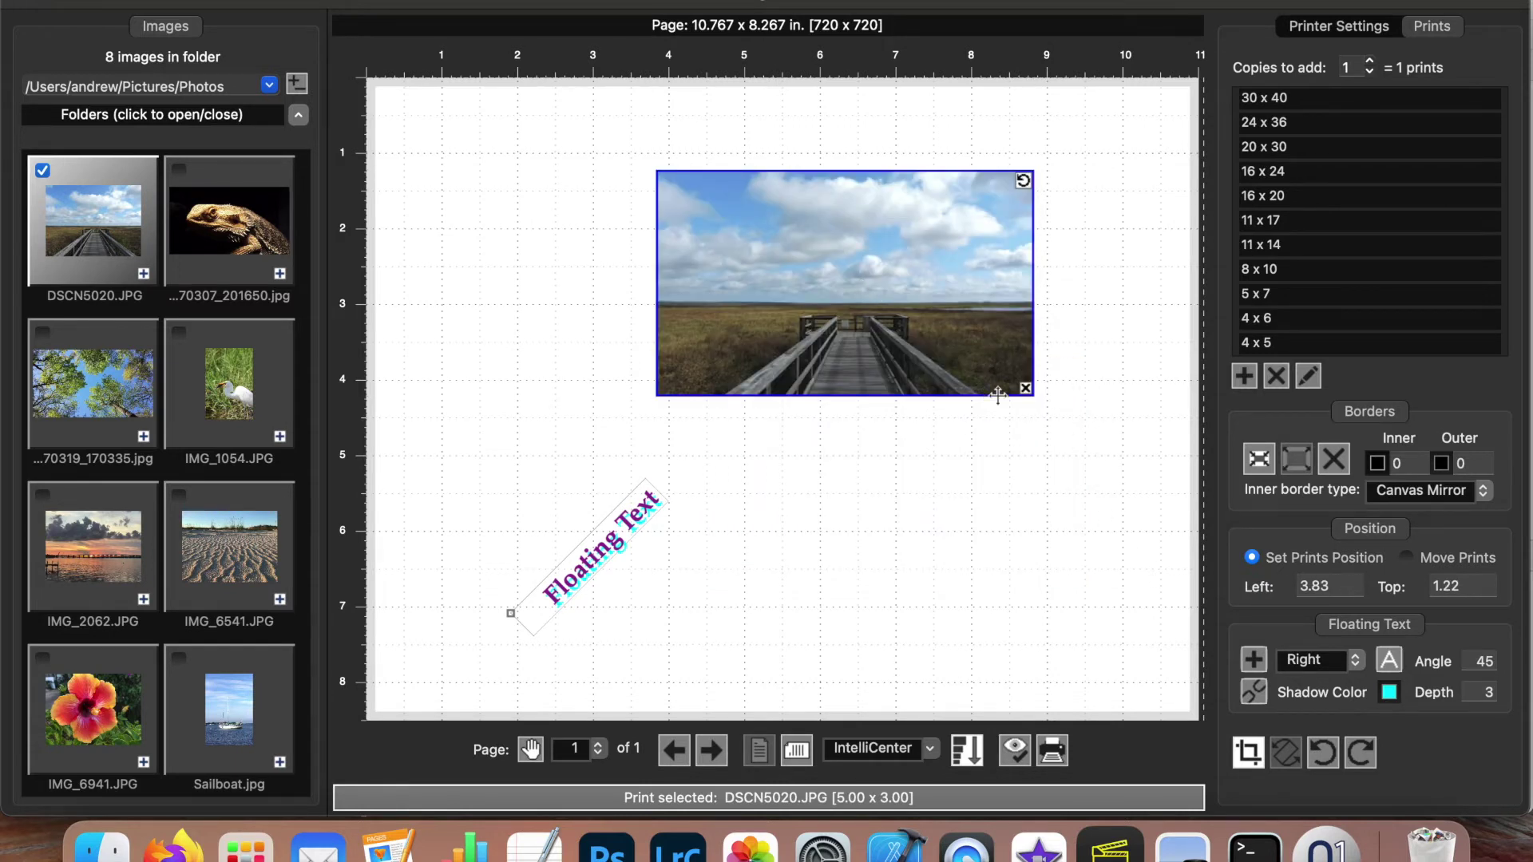
# - Set the photo's position to exactly 4 in left and 1 in top
pyautogui.click(1306, 586)
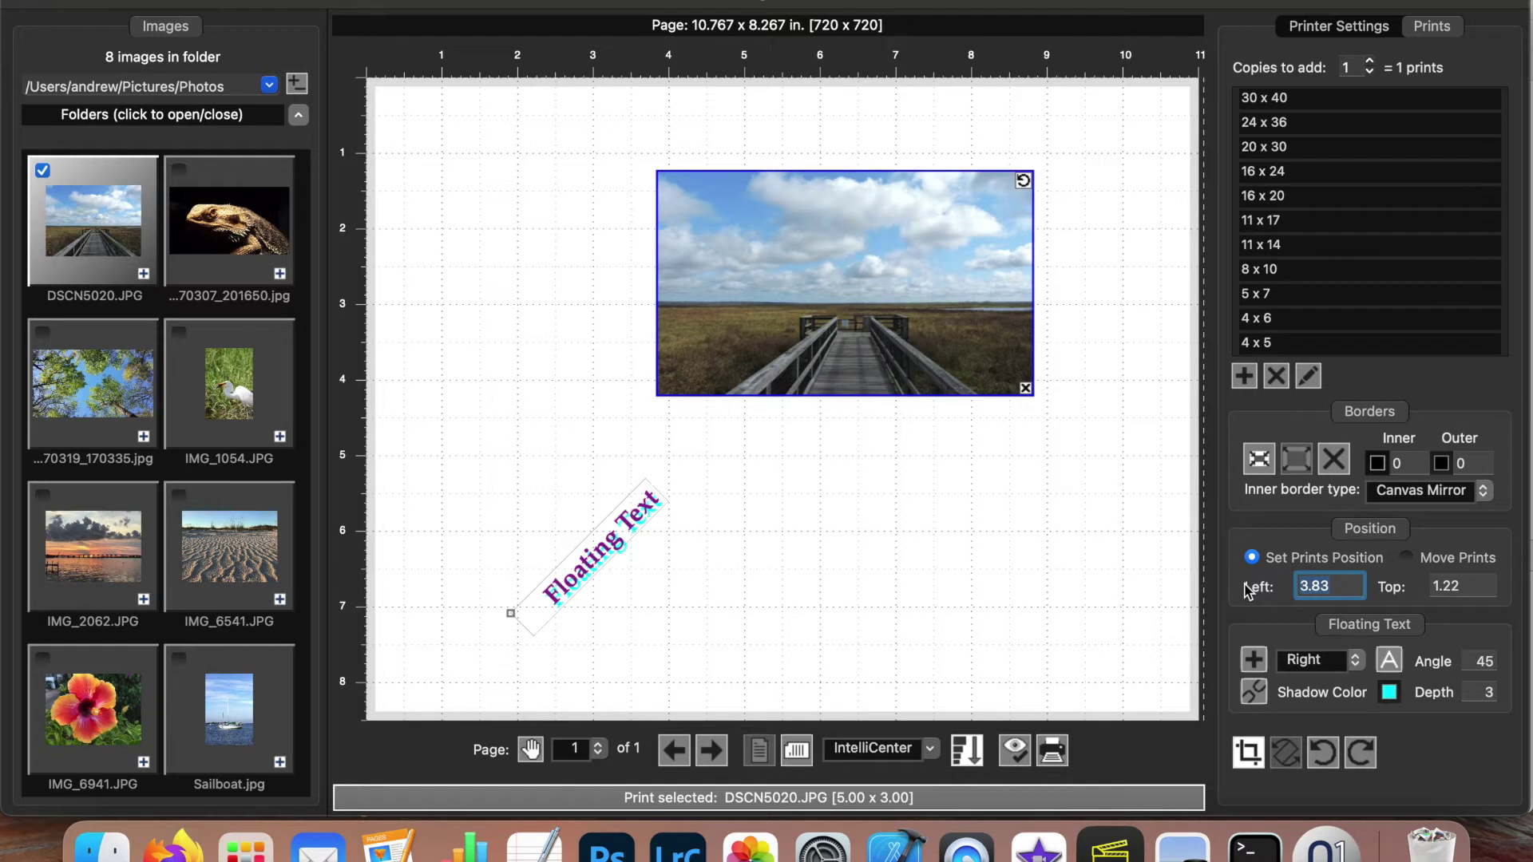
pyautogui.write('4')
pyautogui.press('Tab')
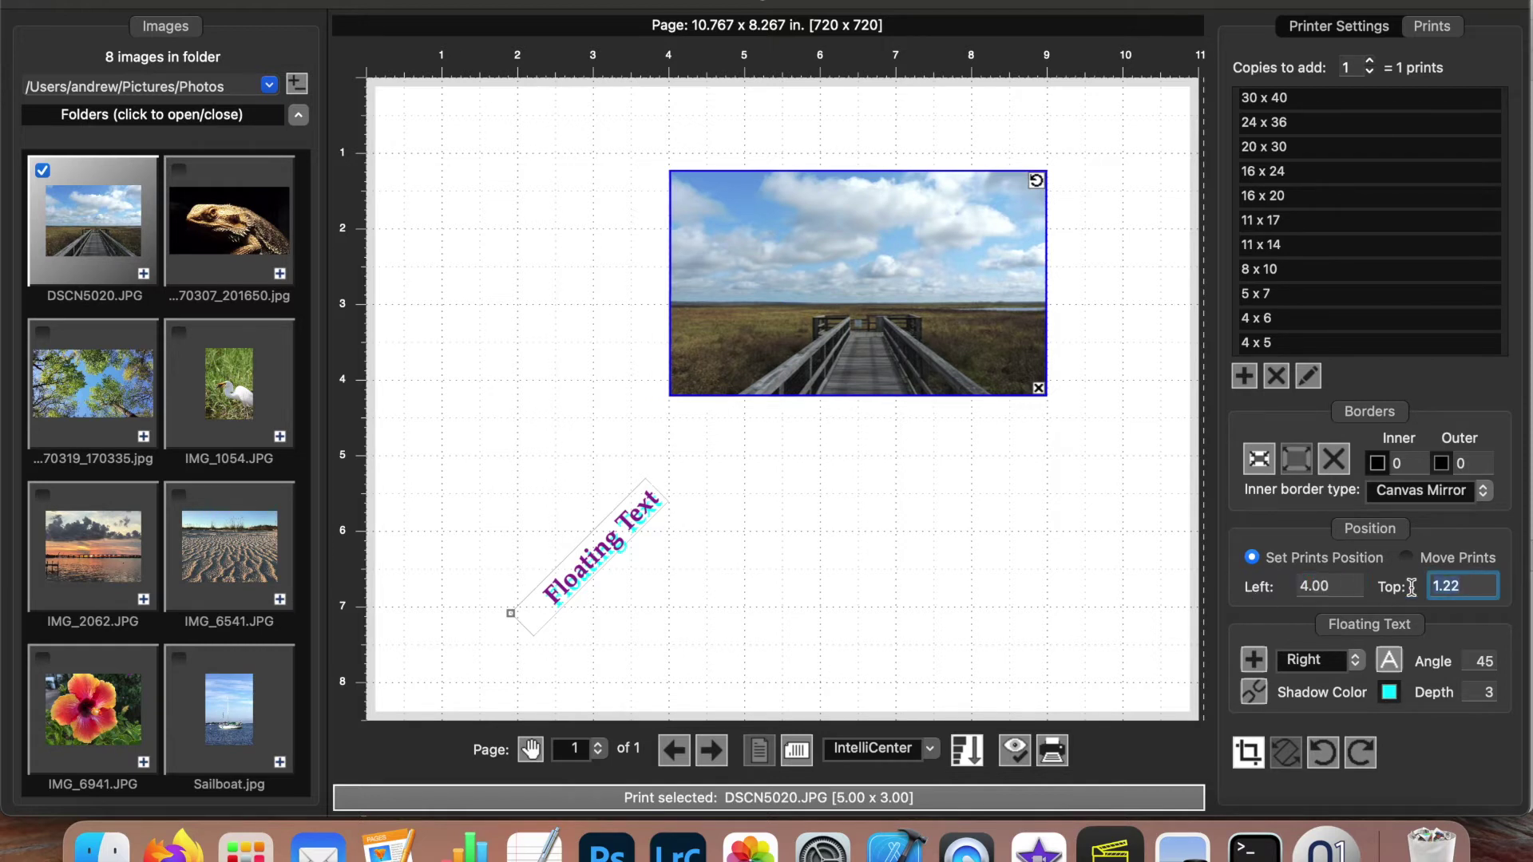
pyautogui.write('1')
pyautogui.press('Return')
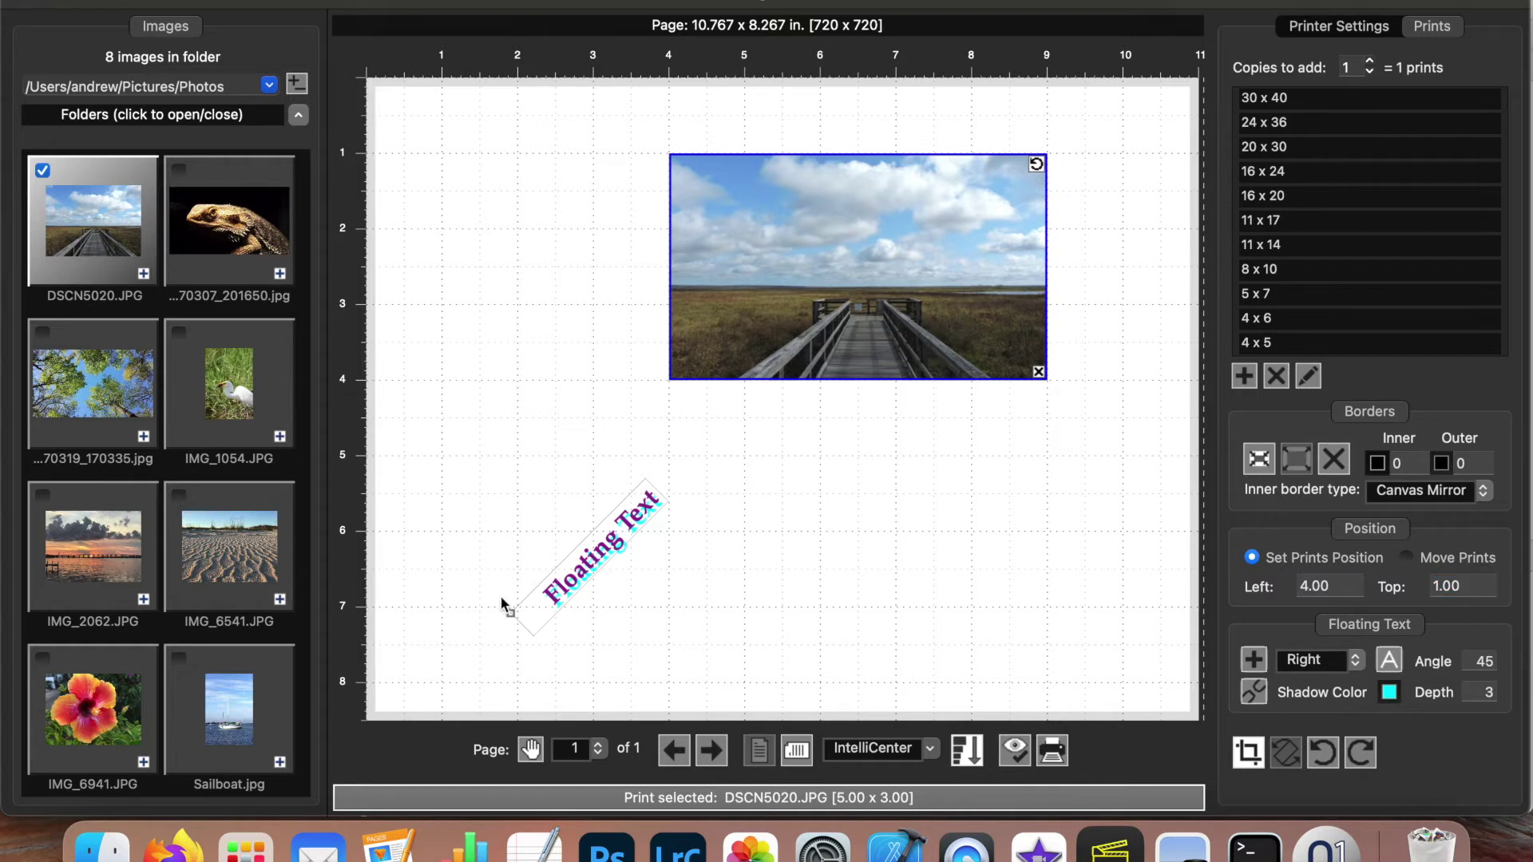
# - Set the floating text's position to exactly 1 in left and 7 in top
pyautogui.click(511, 613)
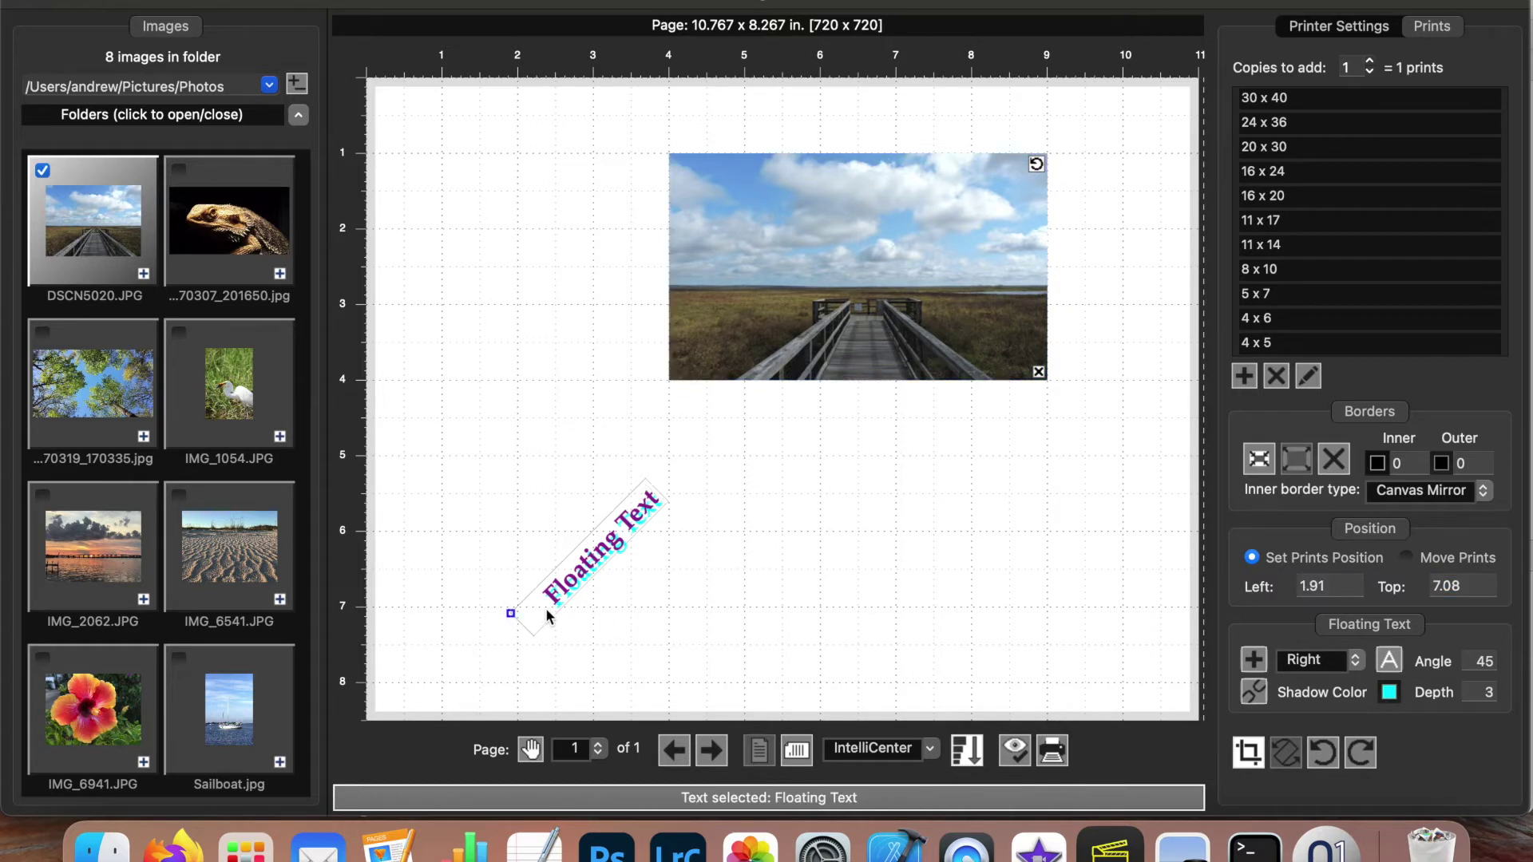
pyautogui.doubleClick(1345, 590)
pyautogui.write('1')
pyautogui.press('Return')
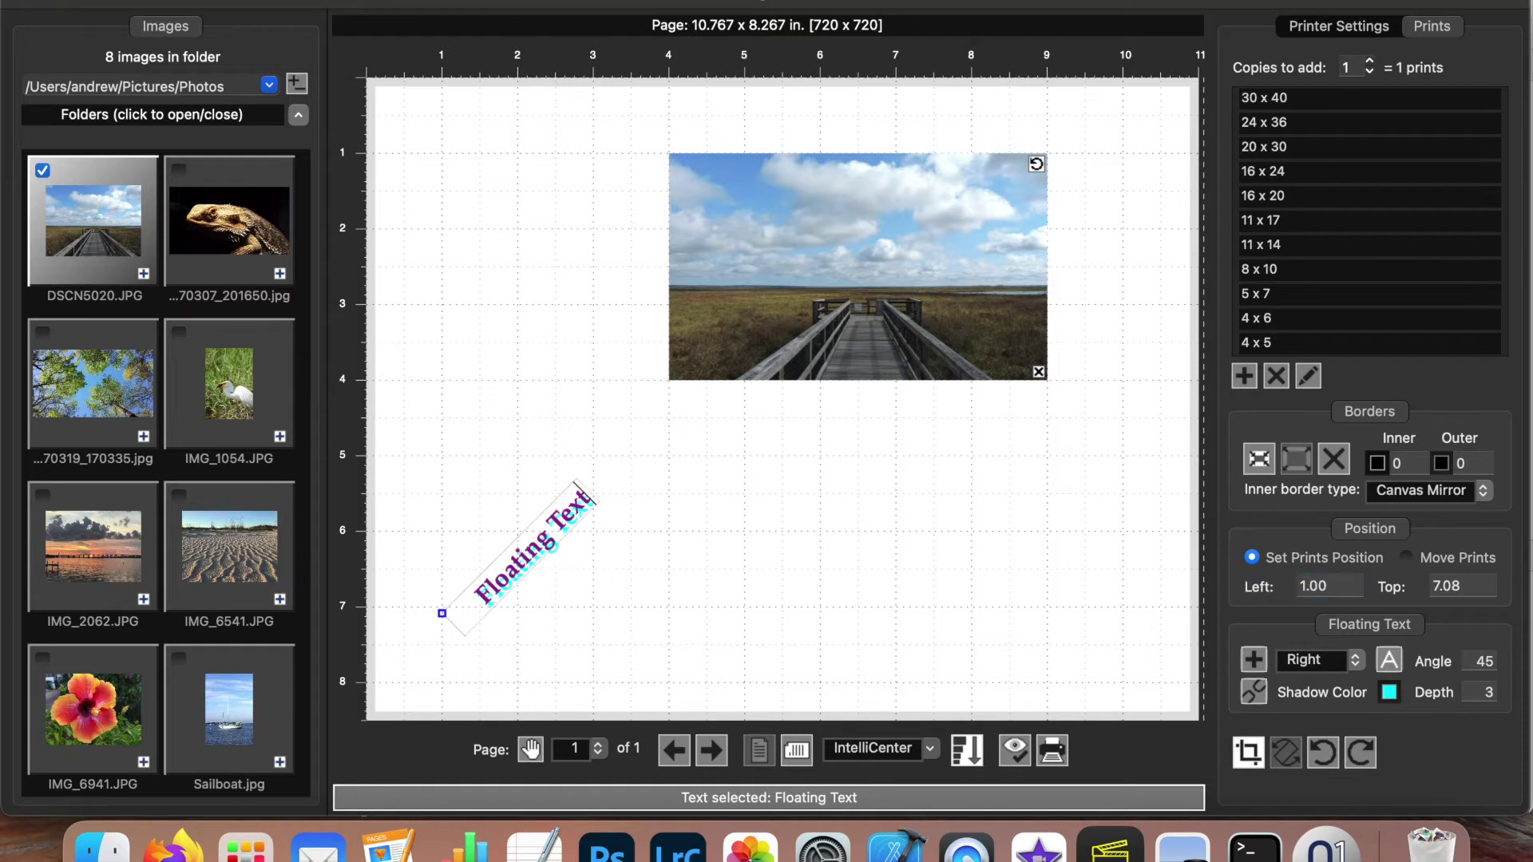
pyautogui.doubleClick(1471, 582)
pyautogui.write('7')
pyautogui.press('Return')
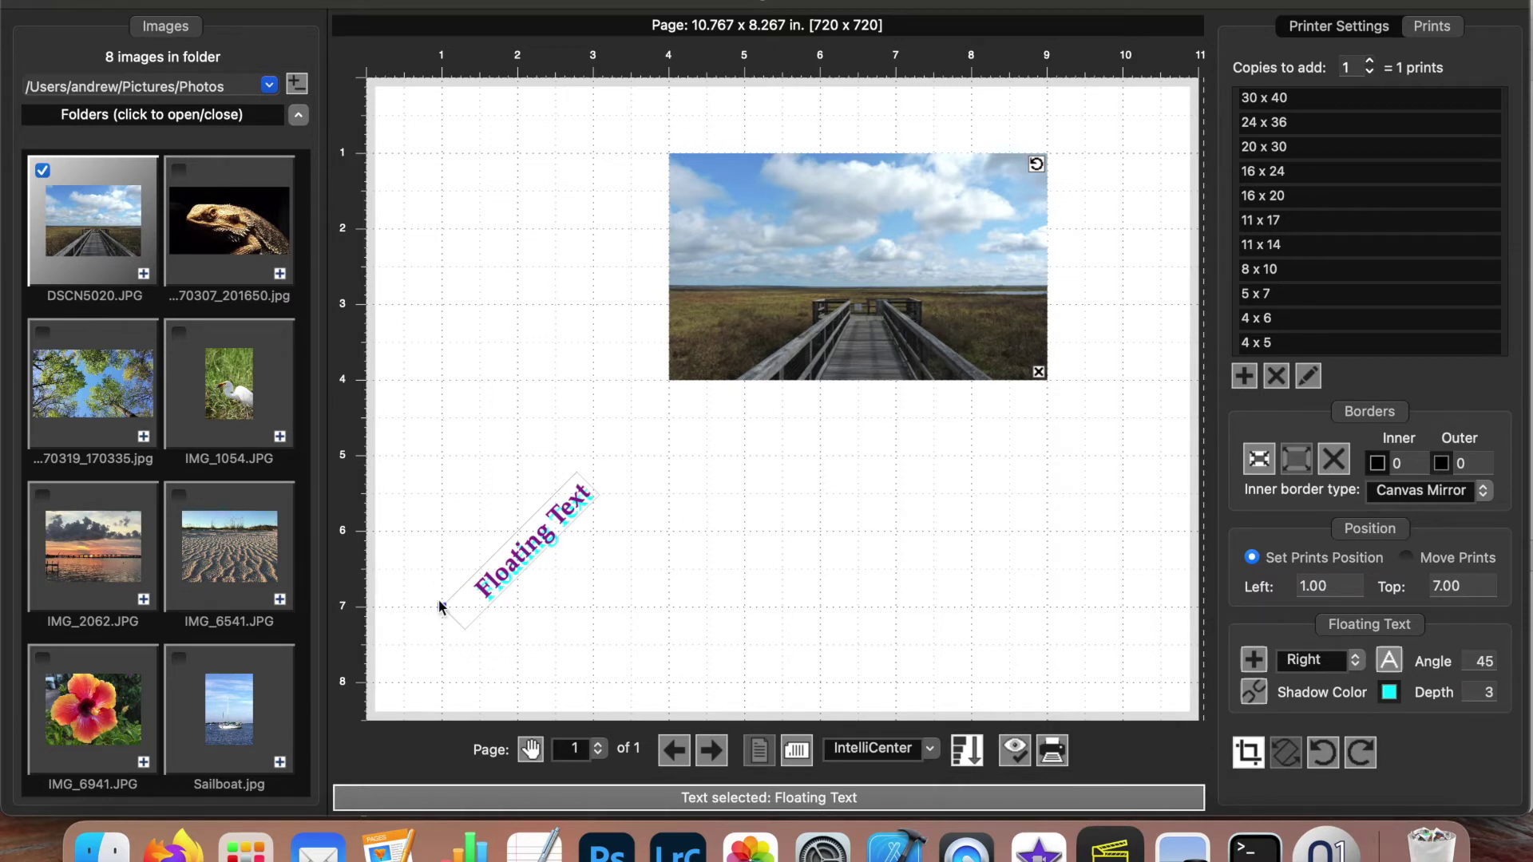
# - Delete the floating text, and turn off freehand placement so that the photo is auto-positioned with IntelliCenter
pyautogui.moveTo(438, 601); pyautogui.dragTo(428, 622)
pyautogui.press('Delete')
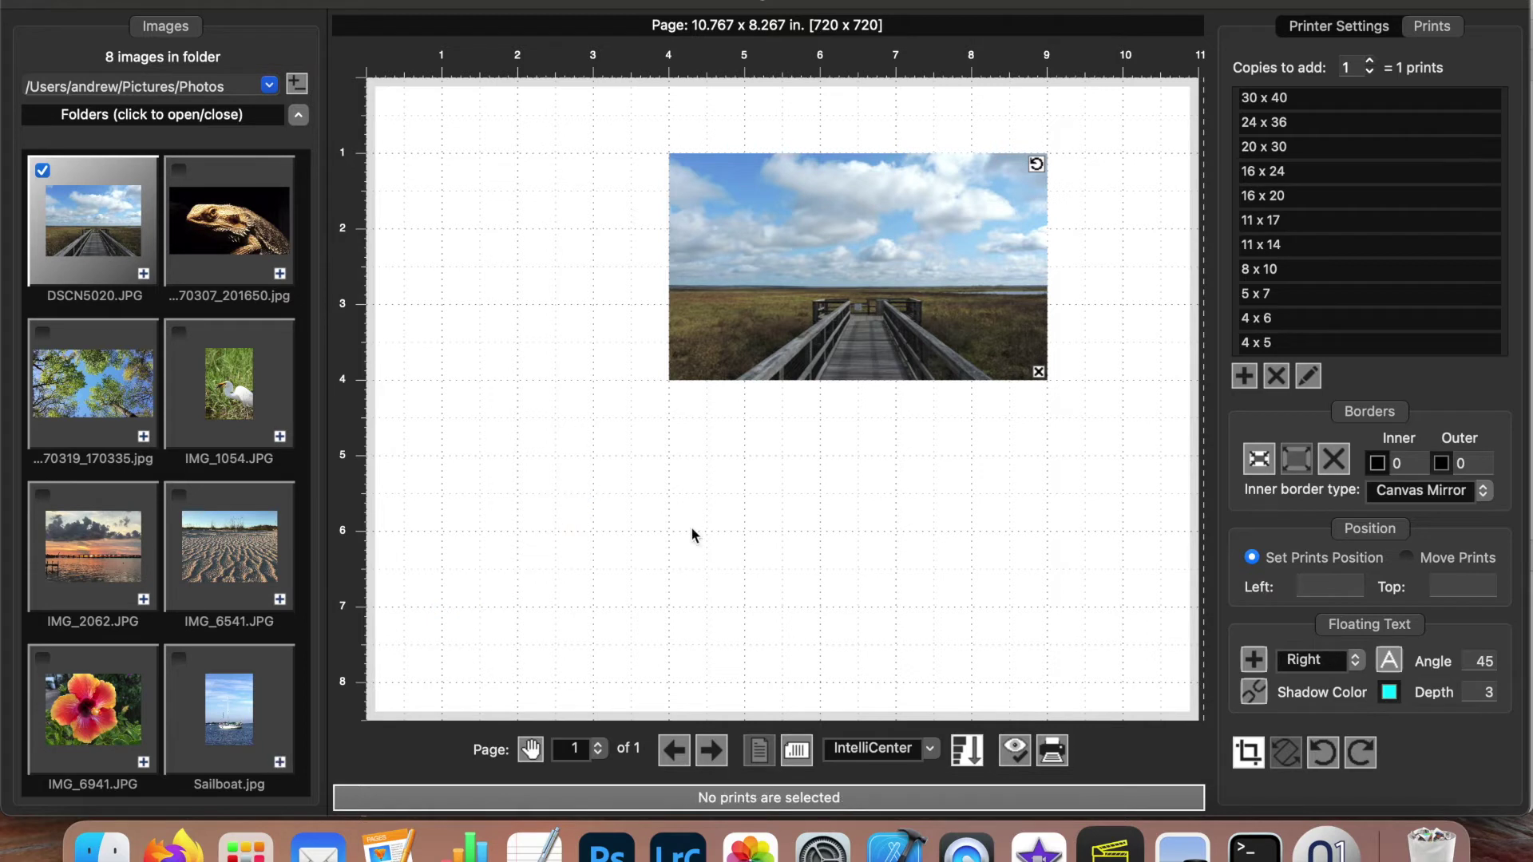
pyautogui.click(844, 353)
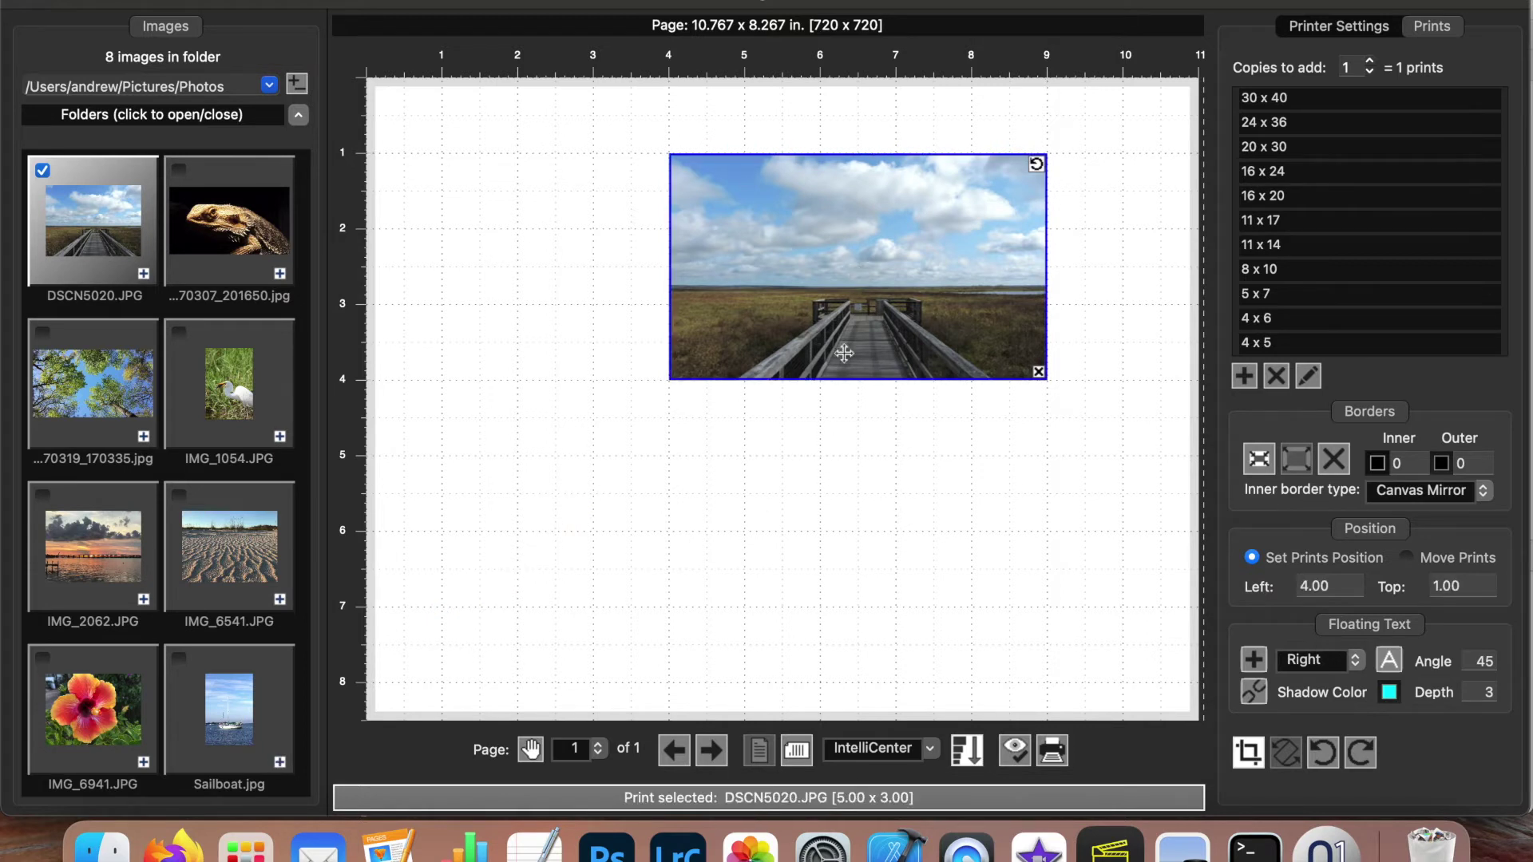
pyautogui.click(931, 748)
pyautogui.click(929, 581)
pyautogui.click(531, 749)
pyautogui.click(944, 305)
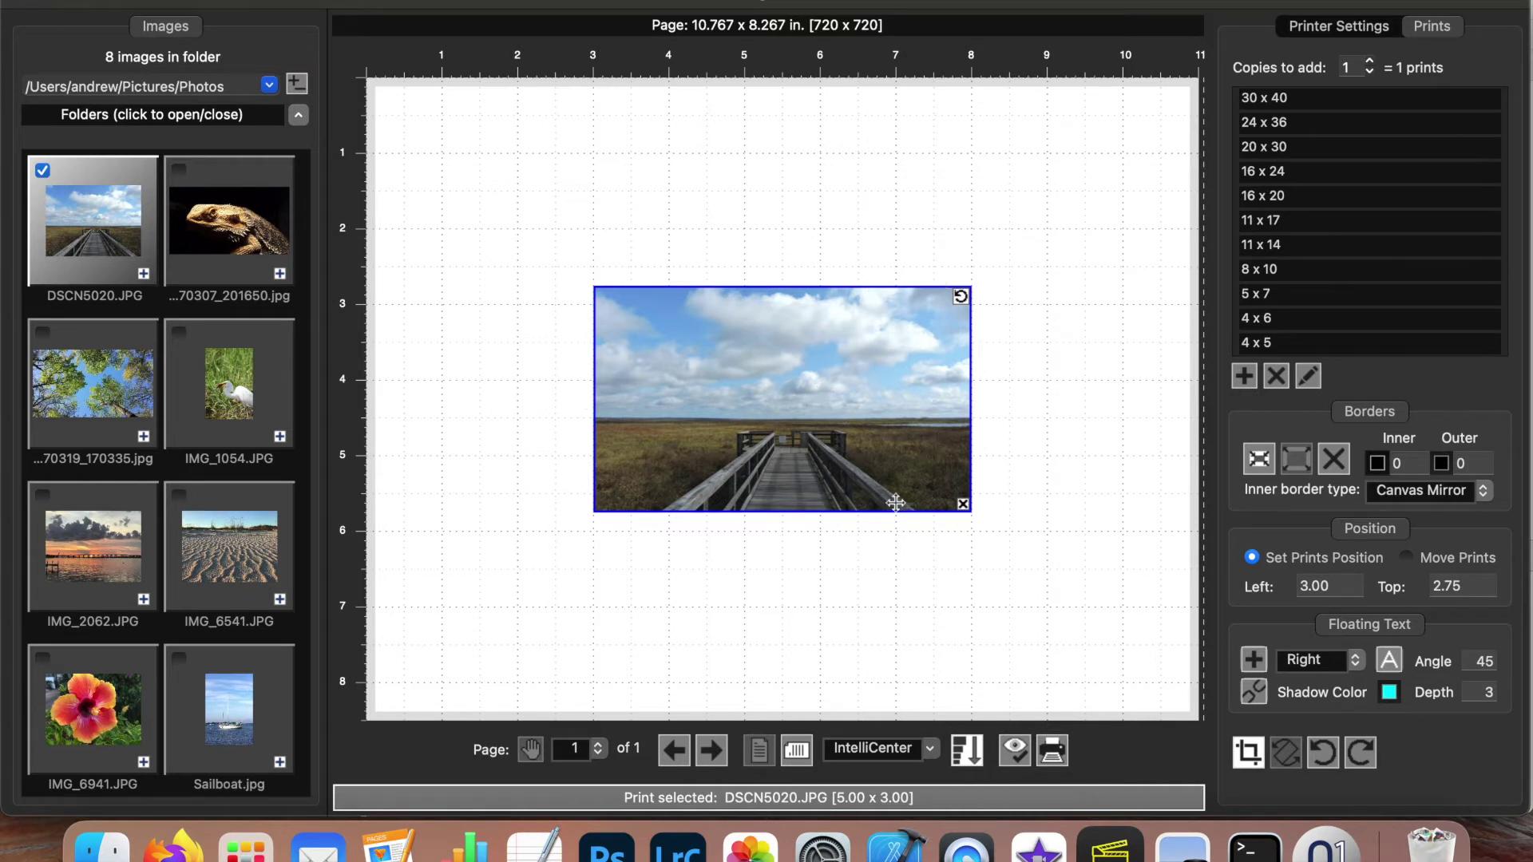
# - Set floating text to Center alignment, angle 0 and shadow depth 0, and place a new text linked to the photo just below it
pyautogui.click(1358, 669)
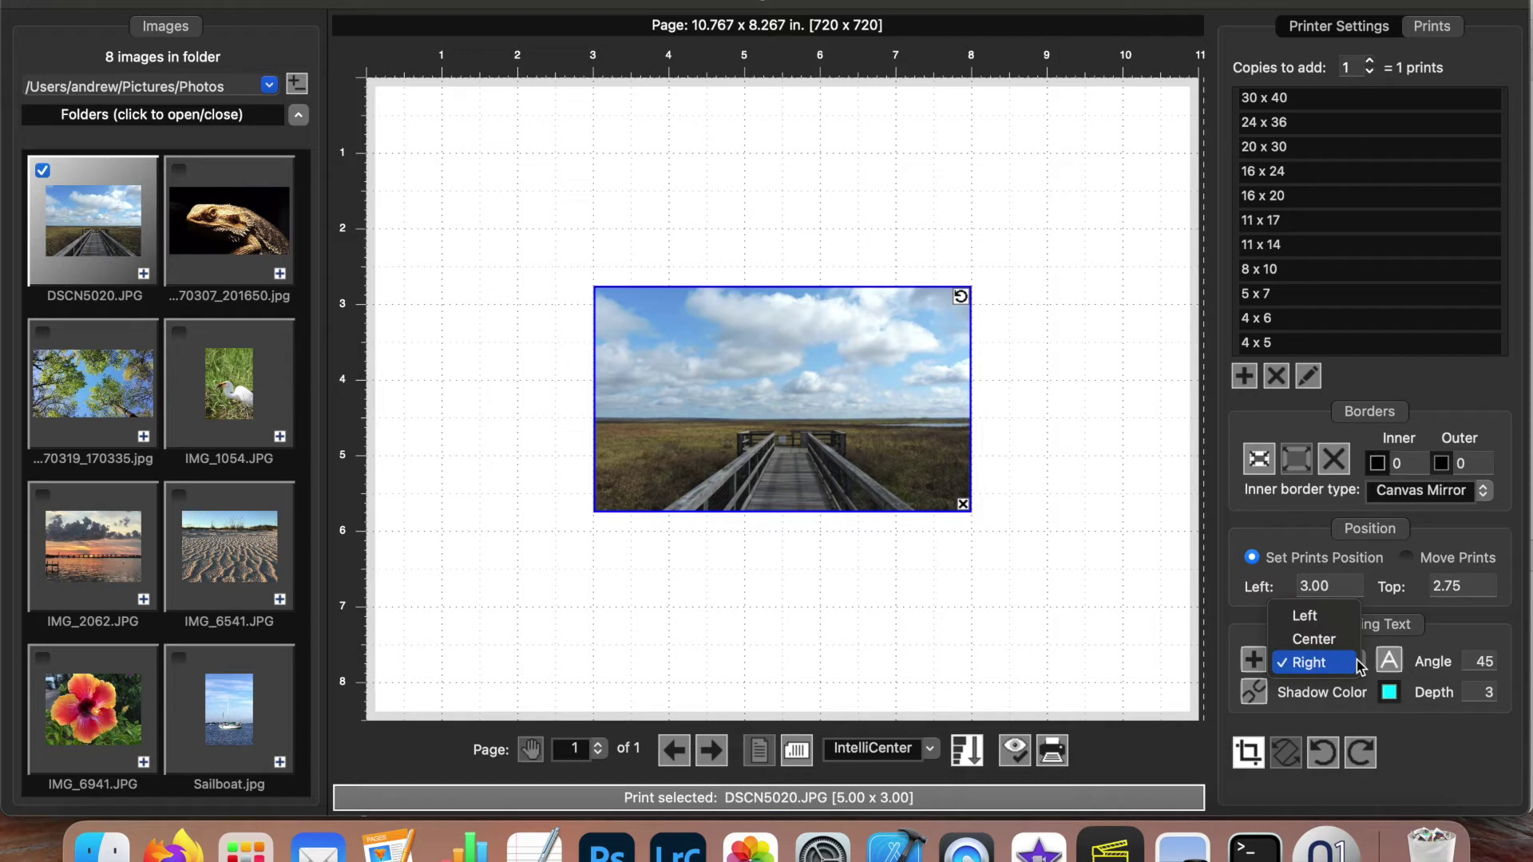
pyautogui.click(1346, 640)
pyautogui.doubleClick(1482, 660)
pyautogui.write('0')
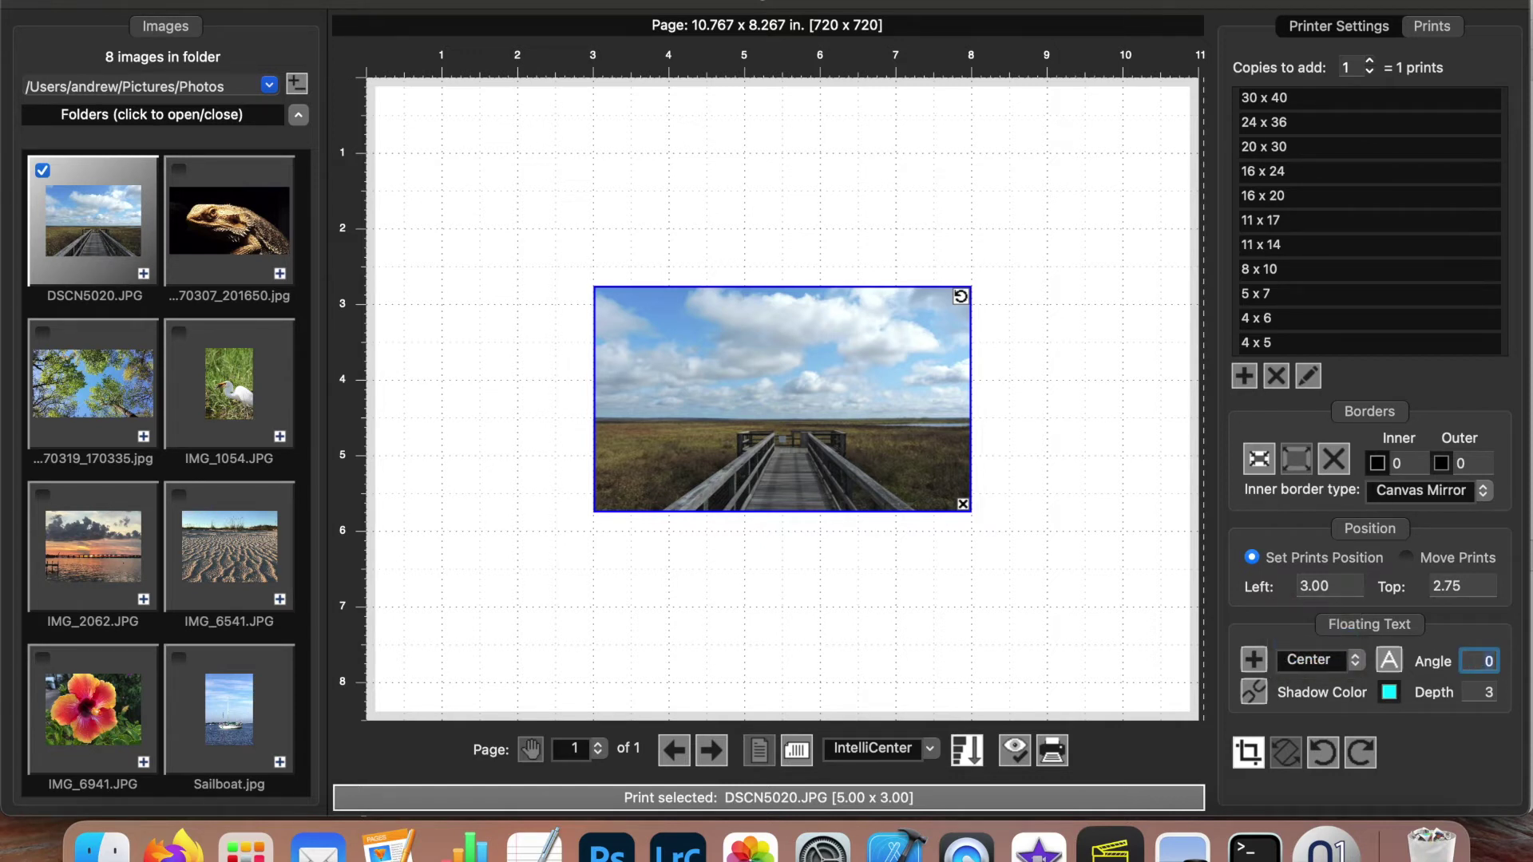
pyautogui.doubleClick(1490, 692)
pyautogui.write('0')
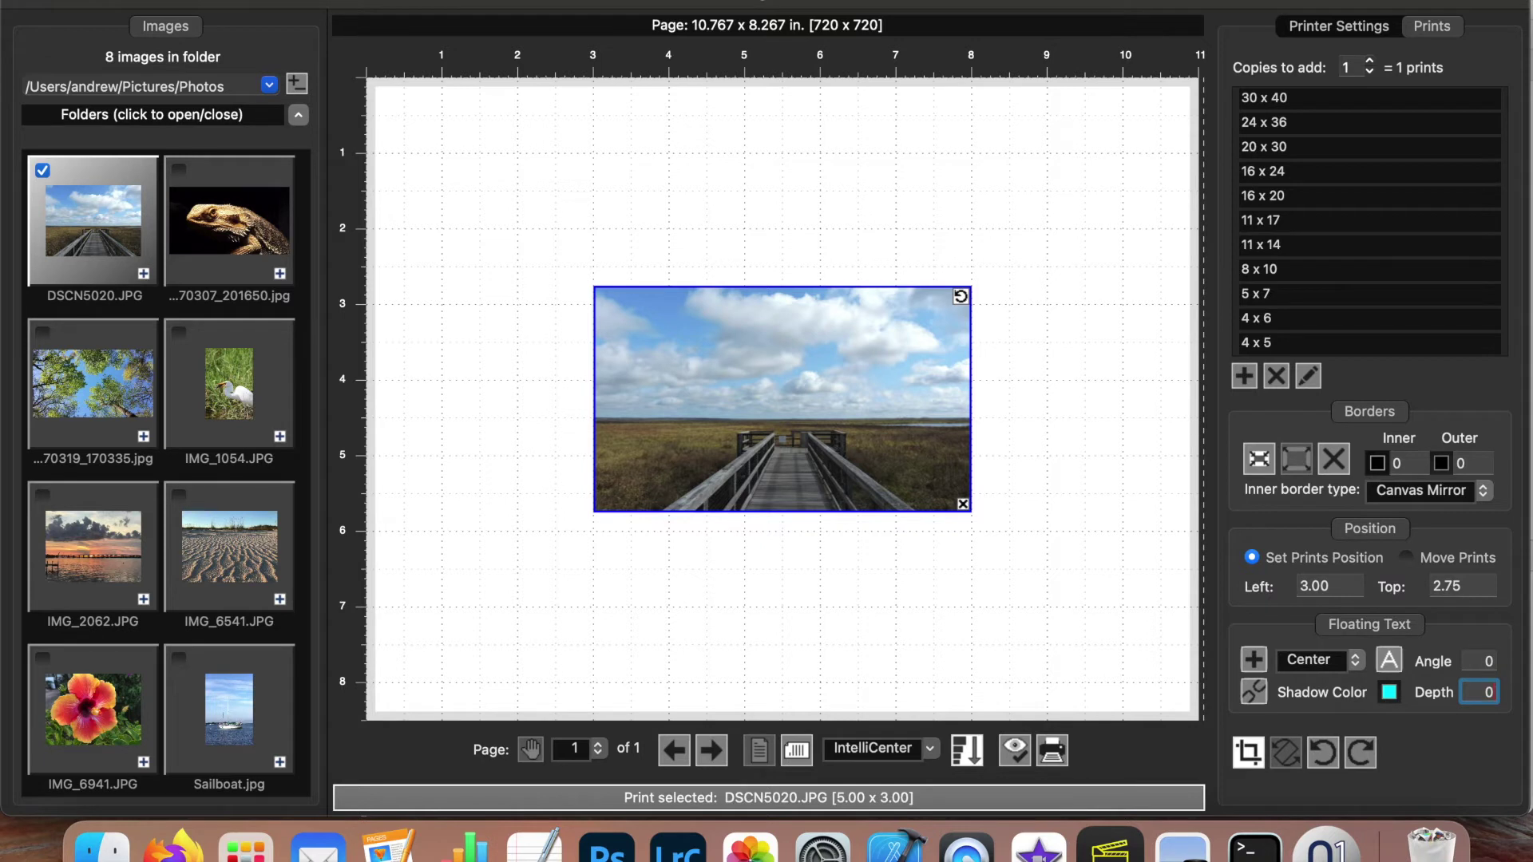
pyautogui.click(1255, 661)
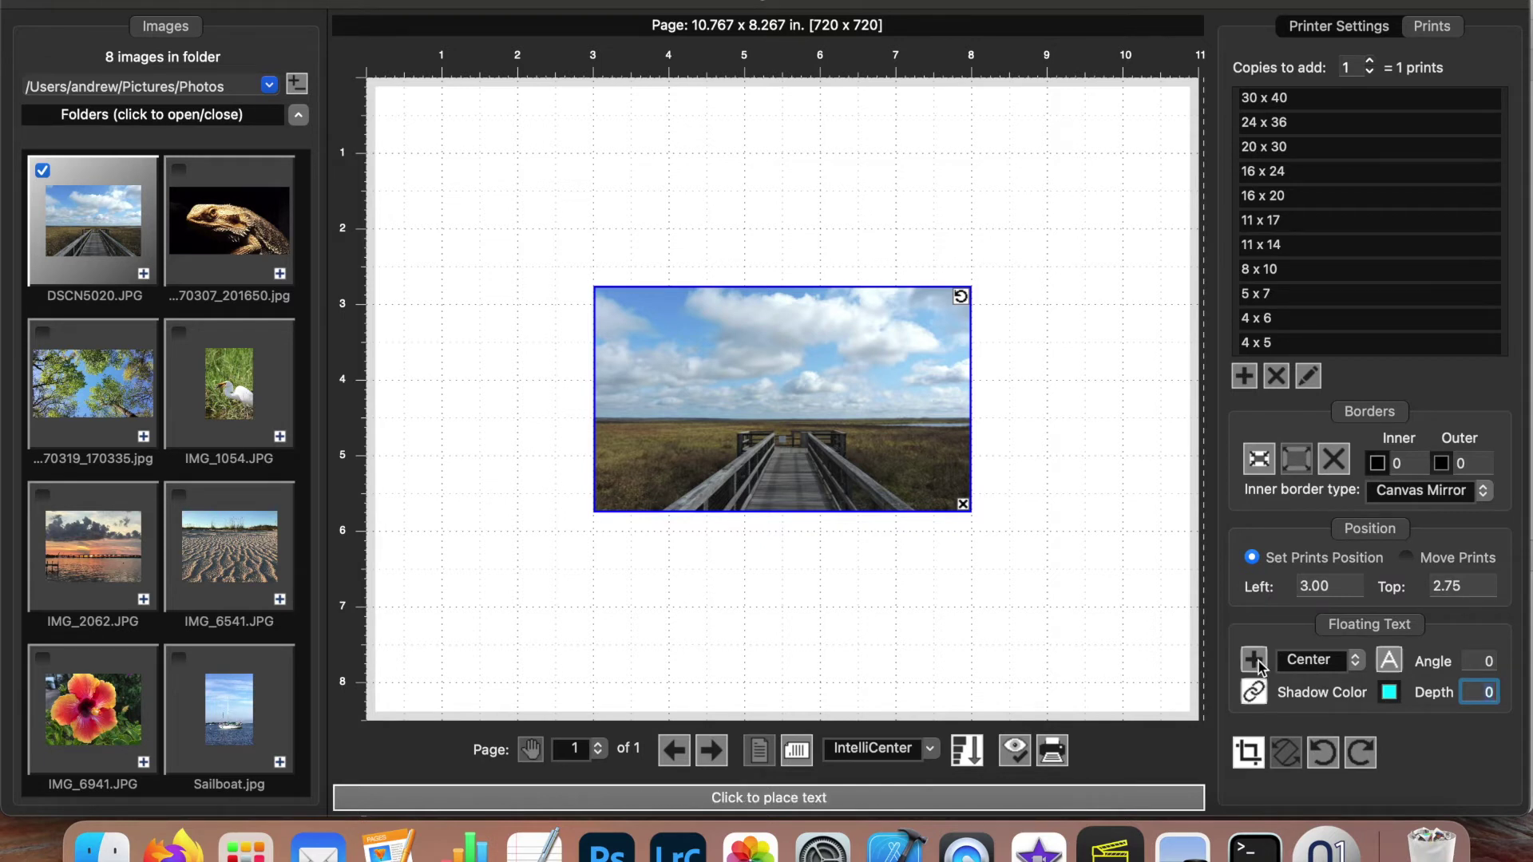
pyautogui.click(650, 551)
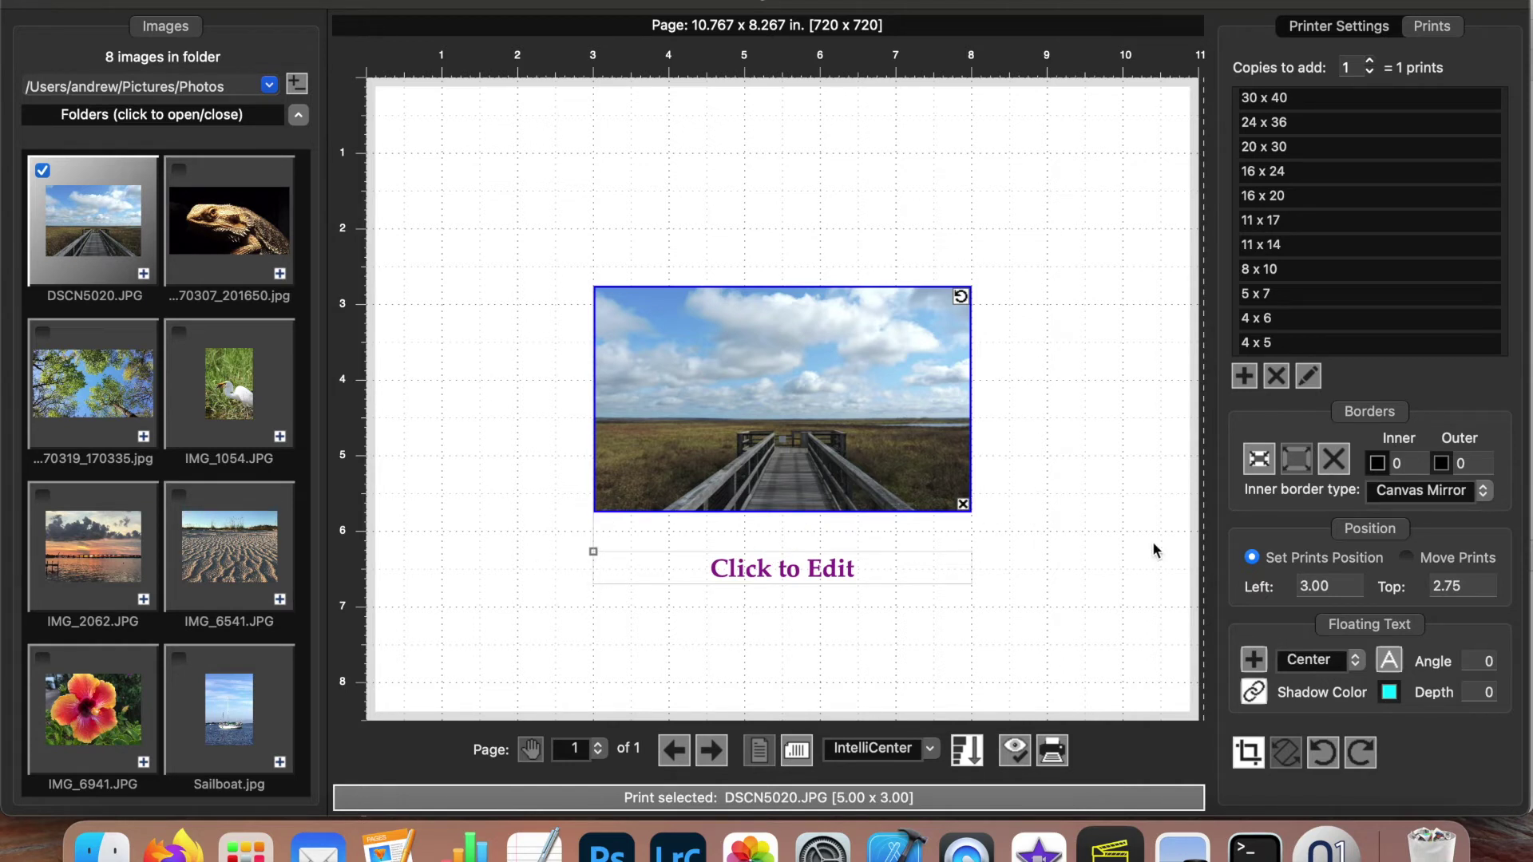
# - Move the photo with its linked text to about 2.04 in left and 0.92 in top, and rotate it through a full turn
pyautogui.moveTo(687, 361); pyautogui.dragTo(615, 220)
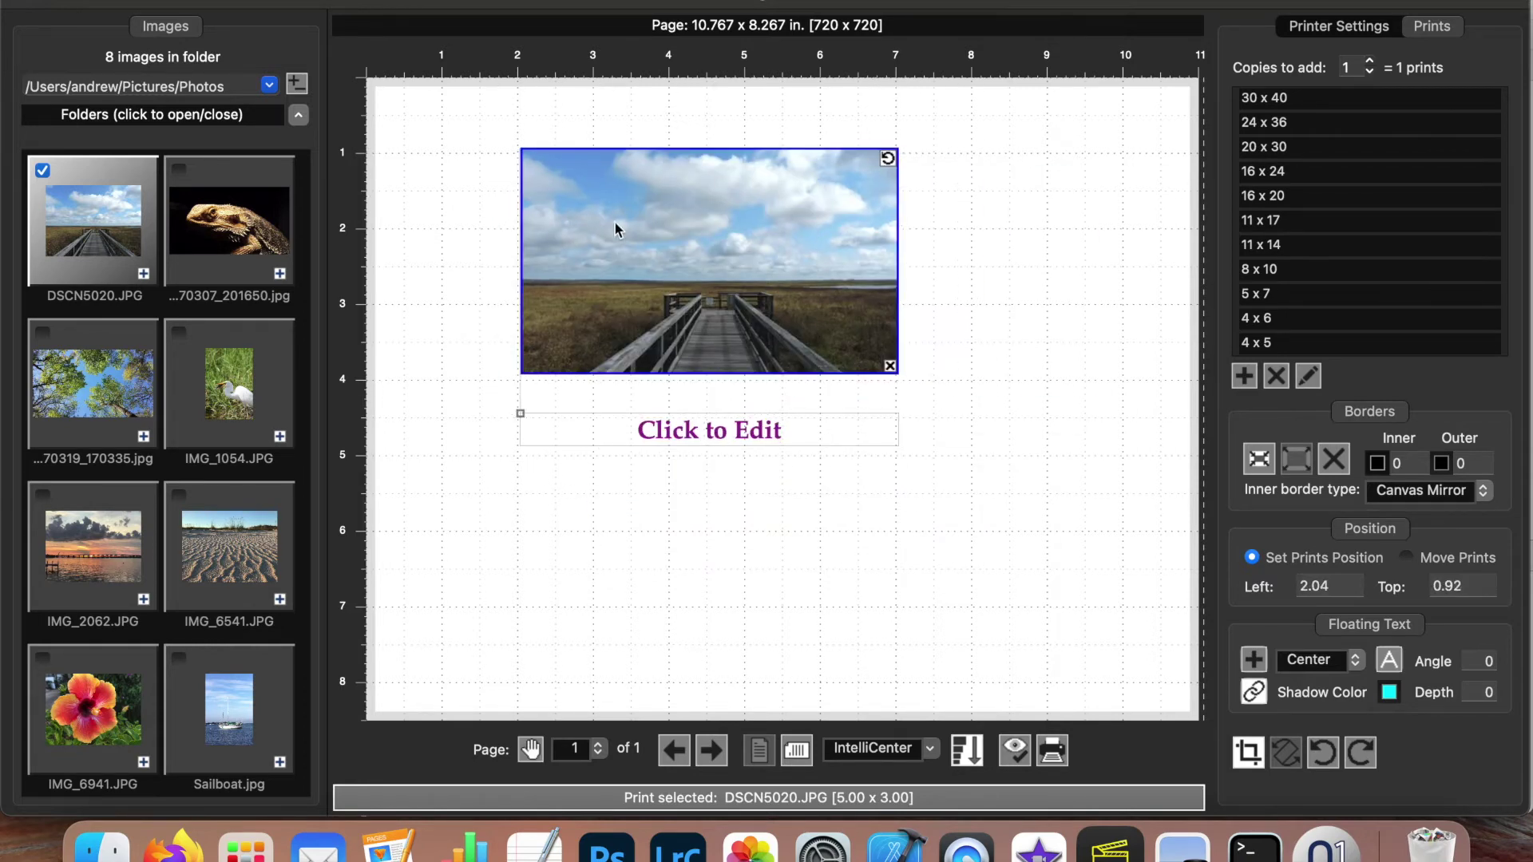
pyautogui.click(1360, 754)
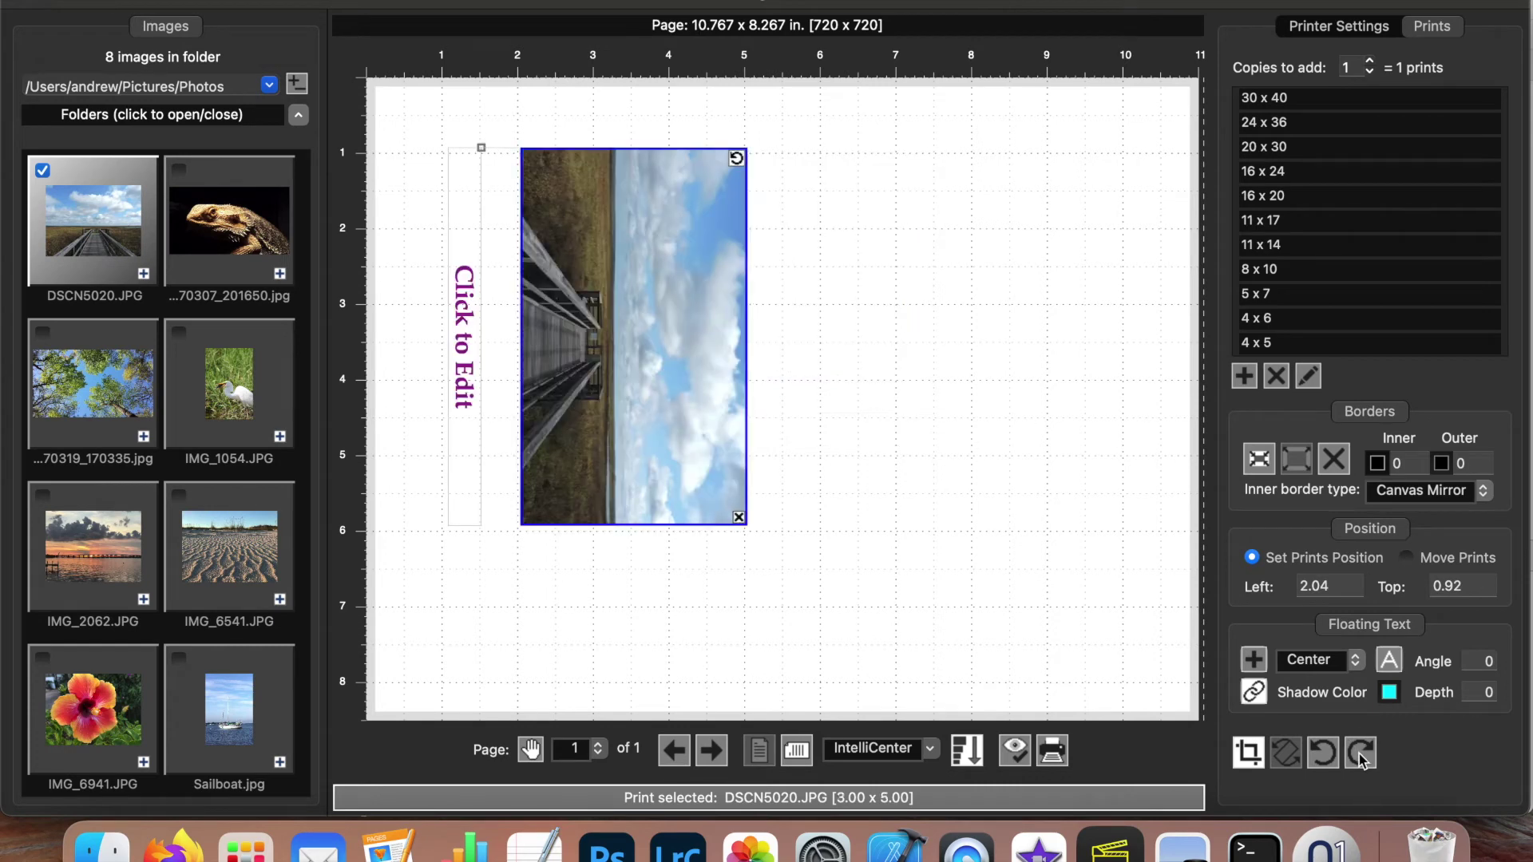
pyautogui.click(1360, 754)
pyautogui.click(1360, 754)
pyautogui.click(1360, 754)
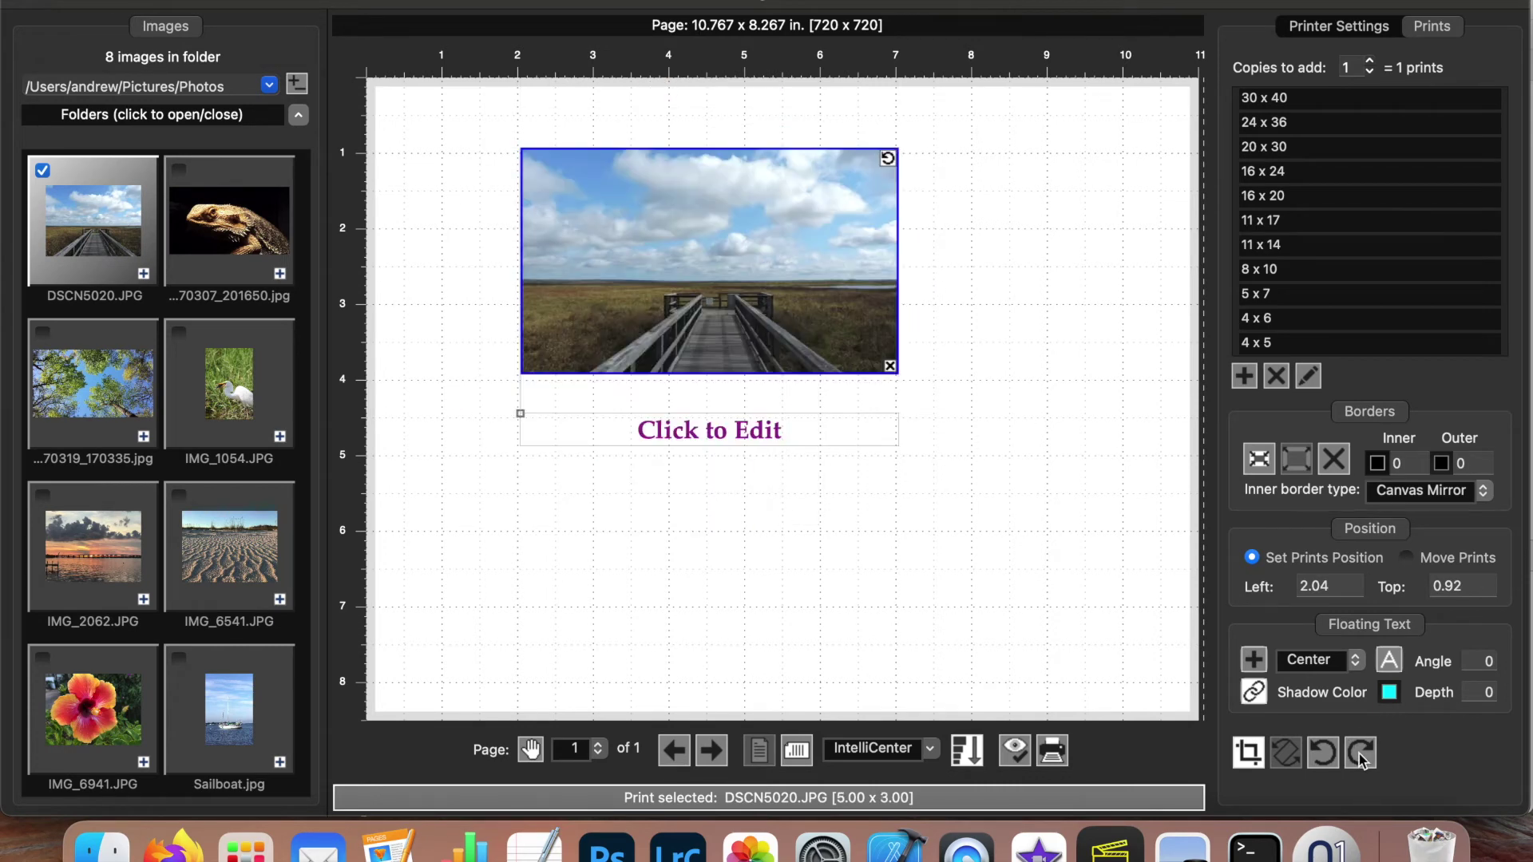
# - Move the linked text to about 4.01 in left and 5.25 in top, unlink it, and move the photo to about 3.44 and 1.34 in
pyautogui.moveTo(519, 413); pyautogui.dragTo(669, 475)
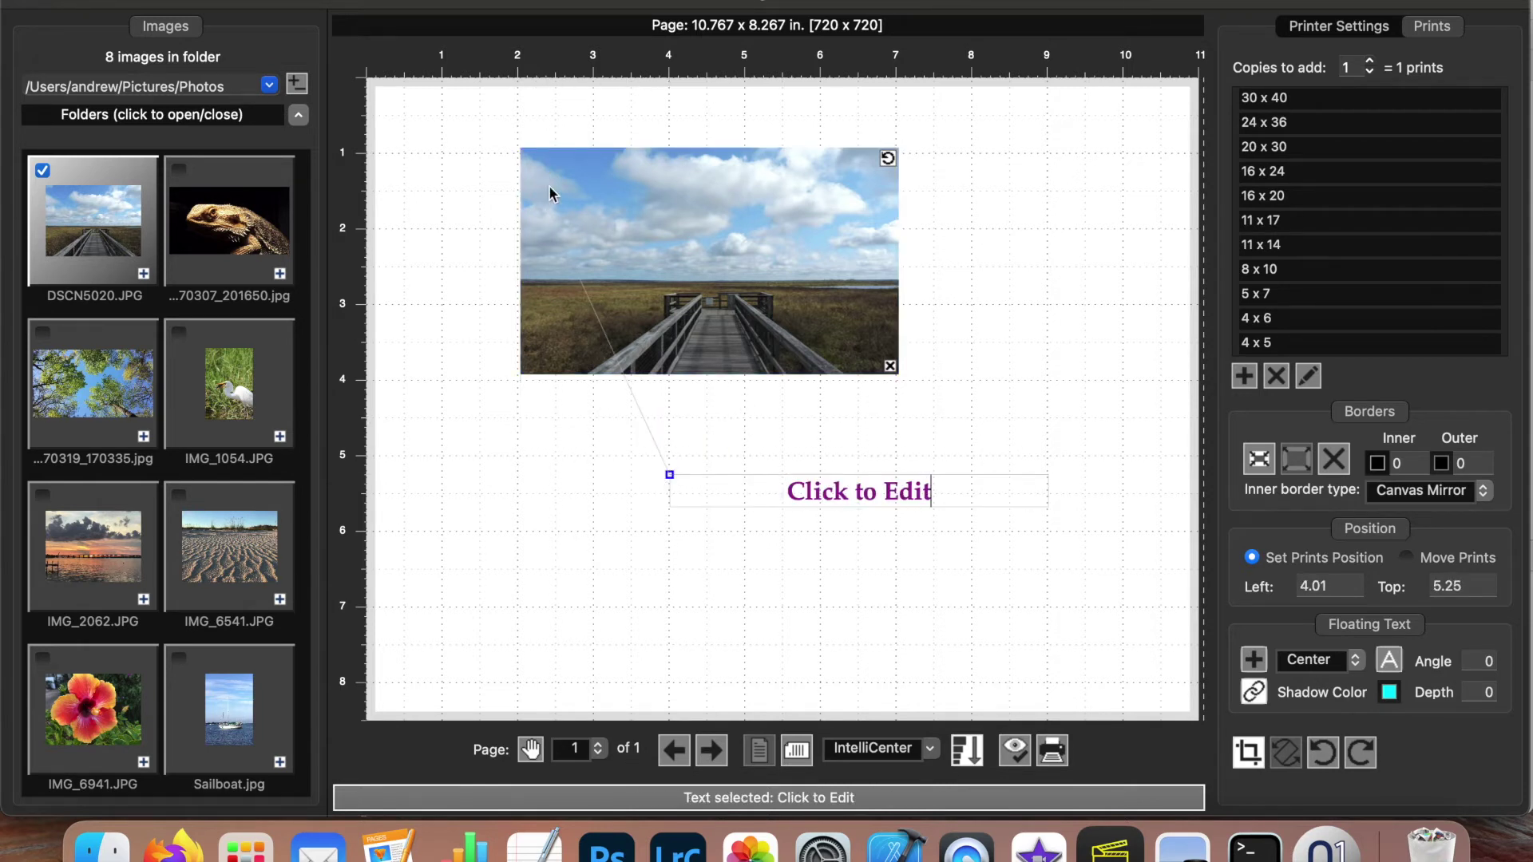
pyautogui.moveTo(705, 232); pyautogui.dragTo(718, 347)
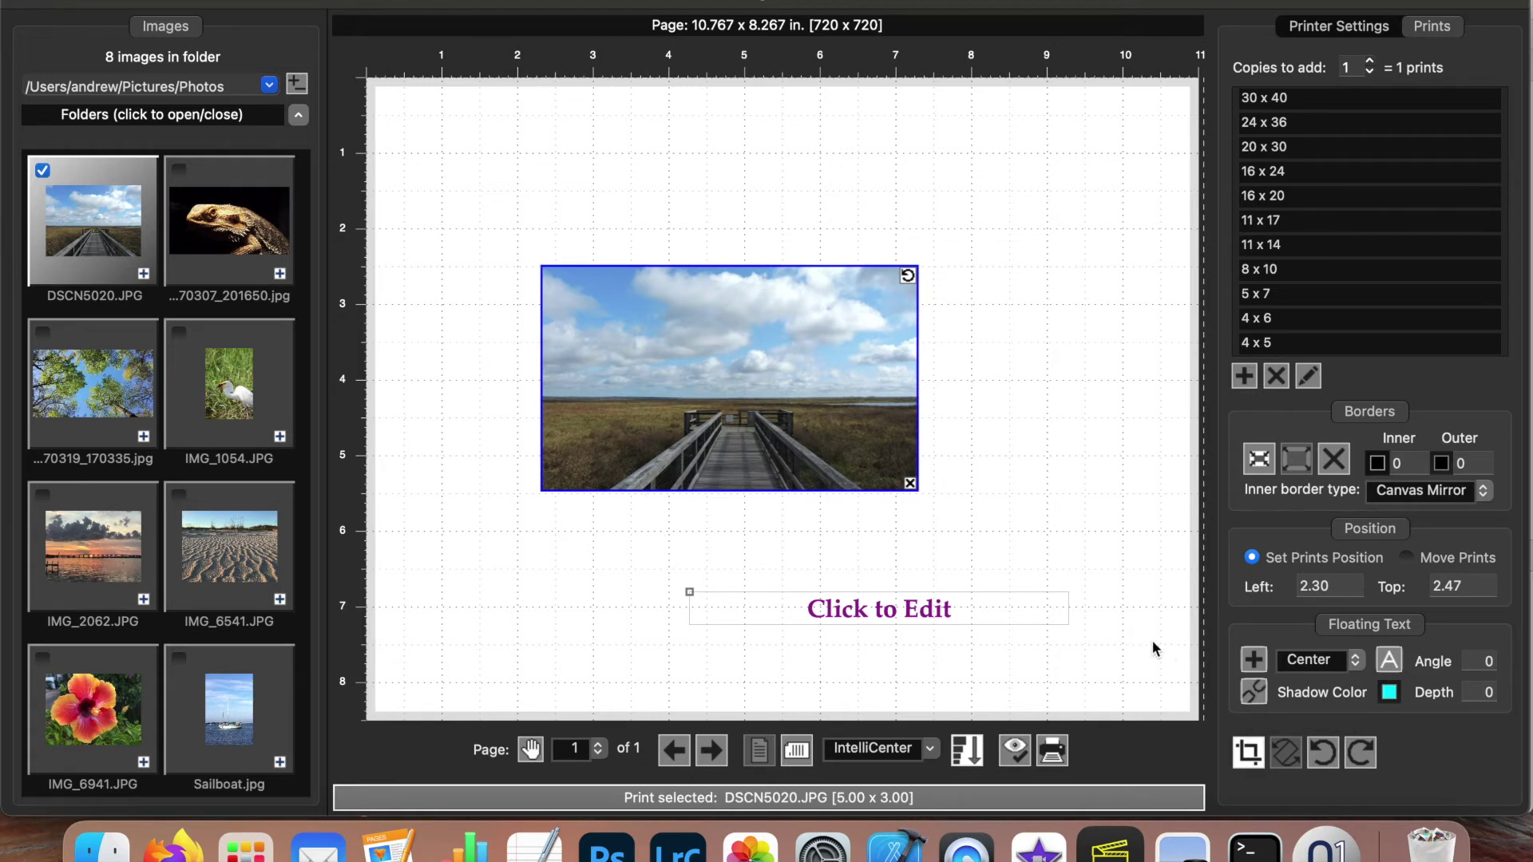
pyautogui.moveTo(747, 411); pyautogui.dragTo(828, 320)
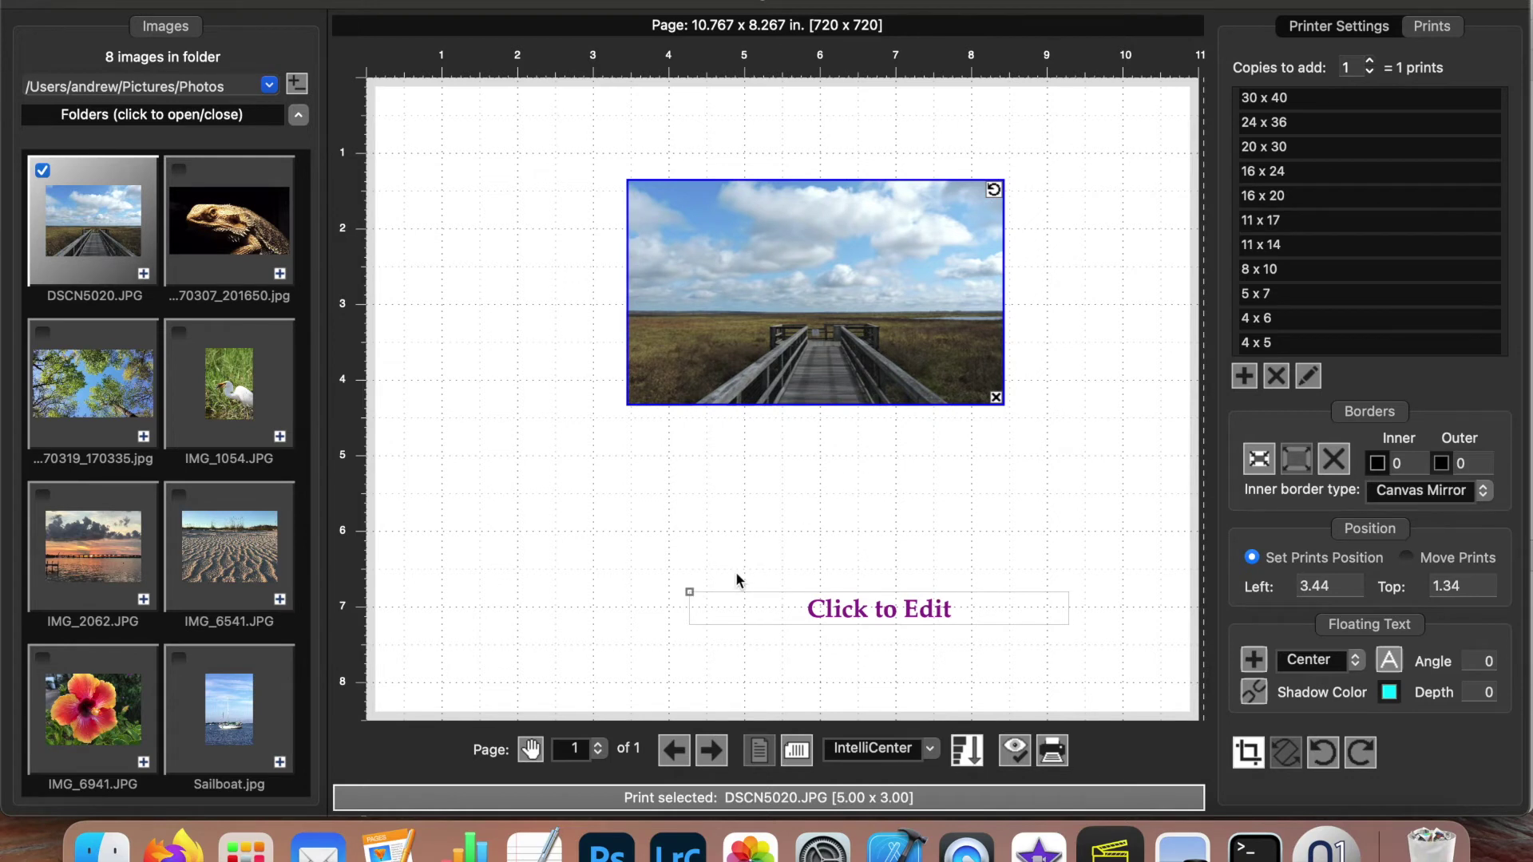
# - Move the text below the photo to about 3.54 in left and 5.52 in top, and link it to the photo again
pyautogui.moveTo(687, 589); pyautogui.dragTo(633, 494)
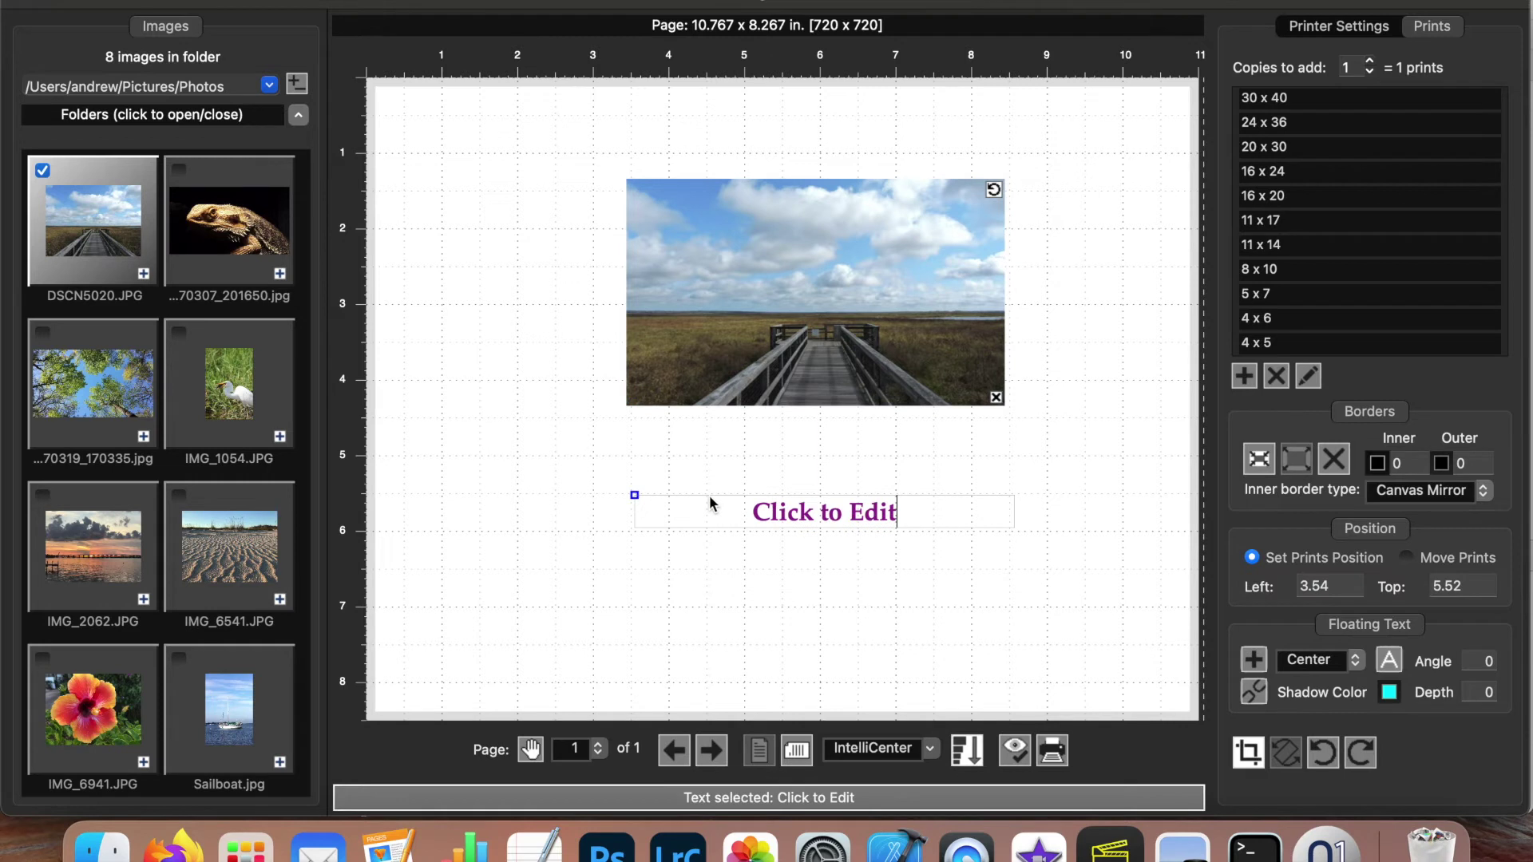
pyautogui.click(787, 300)
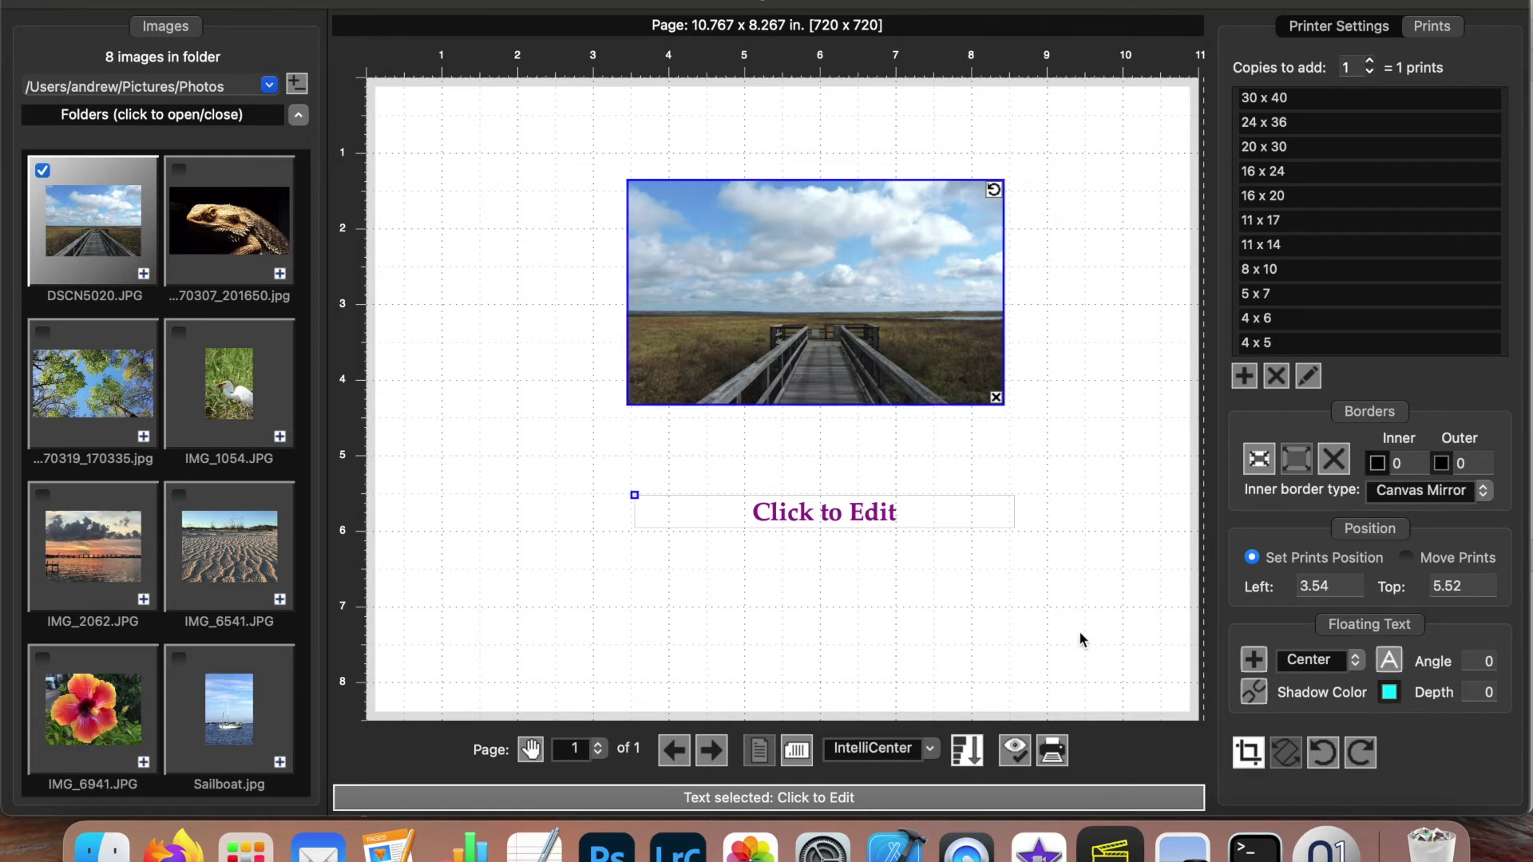
pyautogui.click(1254, 699)
# - Place the linked text closely below the photo, and move the photo to about 0.56 in left and 0.55 in top
pyautogui.moveTo(796, 343); pyautogui.dragTo(686, 340)
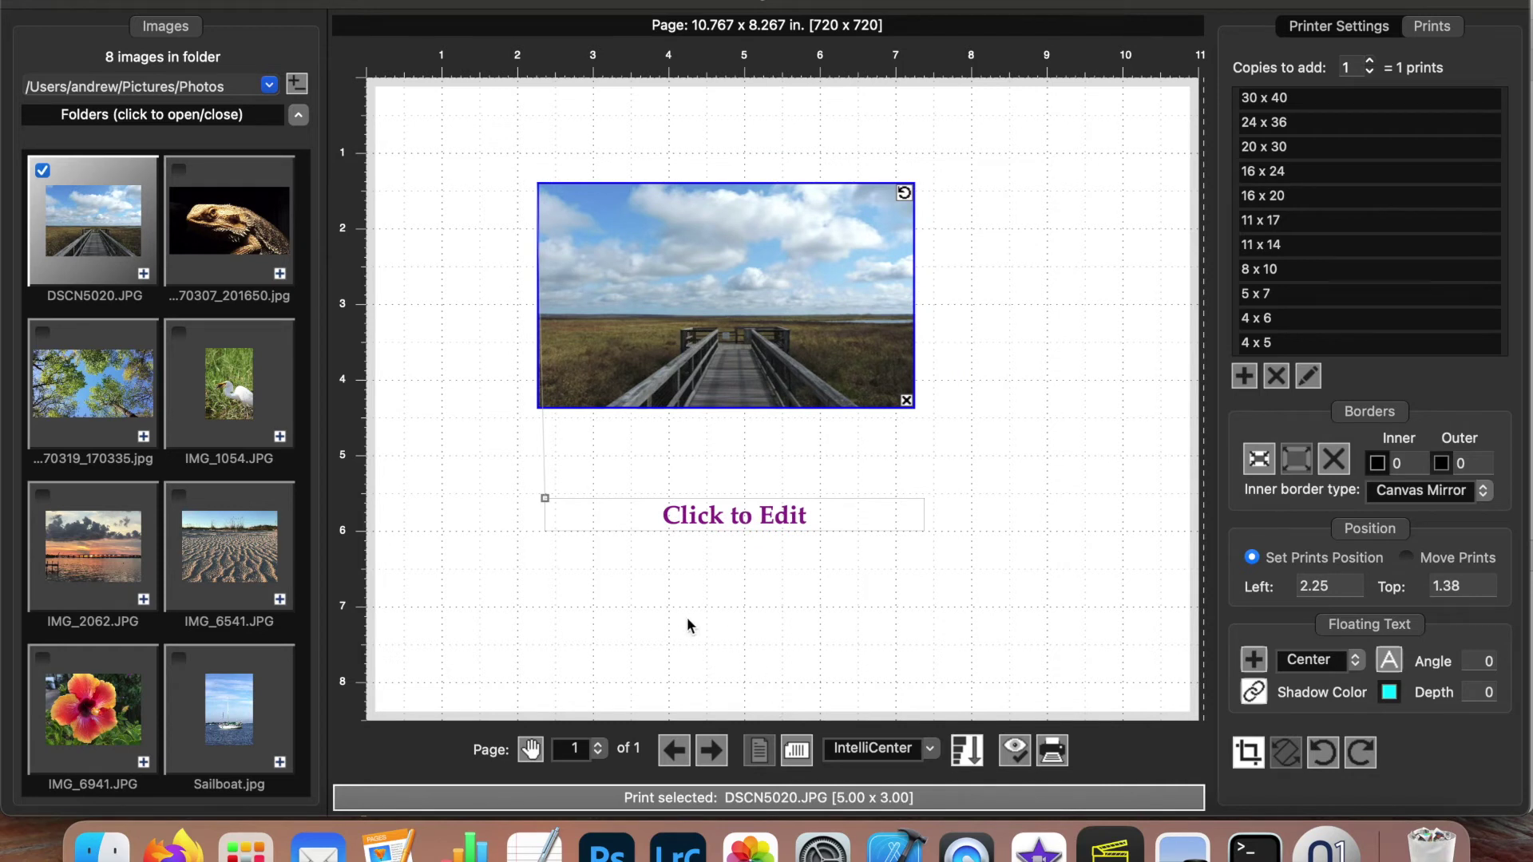
pyautogui.moveTo(543, 500); pyautogui.dragTo(537, 430)
pyautogui.moveTo(630, 365); pyautogui.dragTo(501, 301)
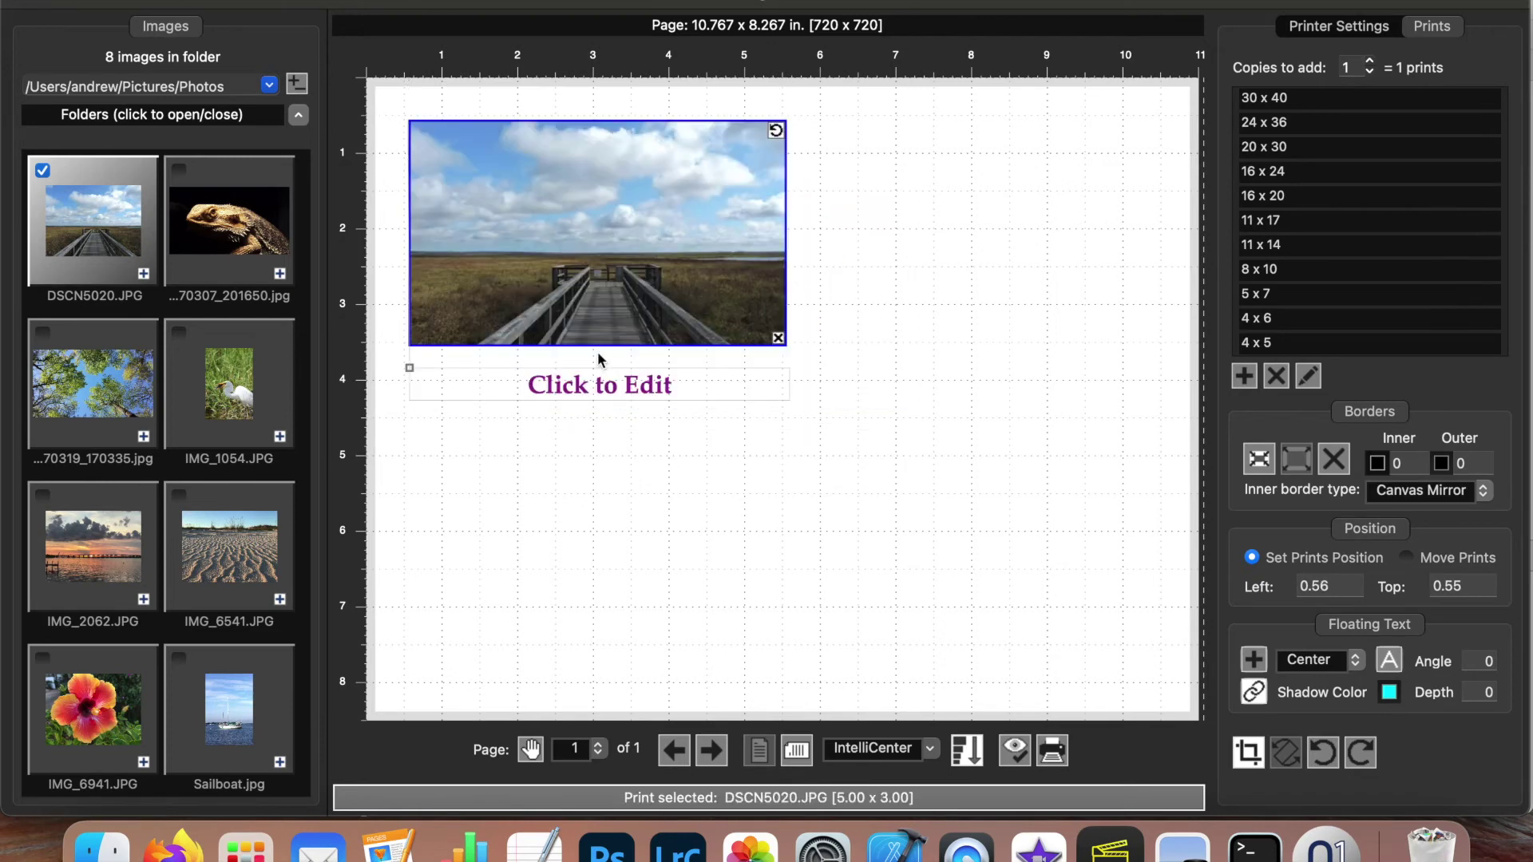
# - Turn off freehand placement for the page, and add two copies of the photo with its linked text
pyautogui.click(531, 749)
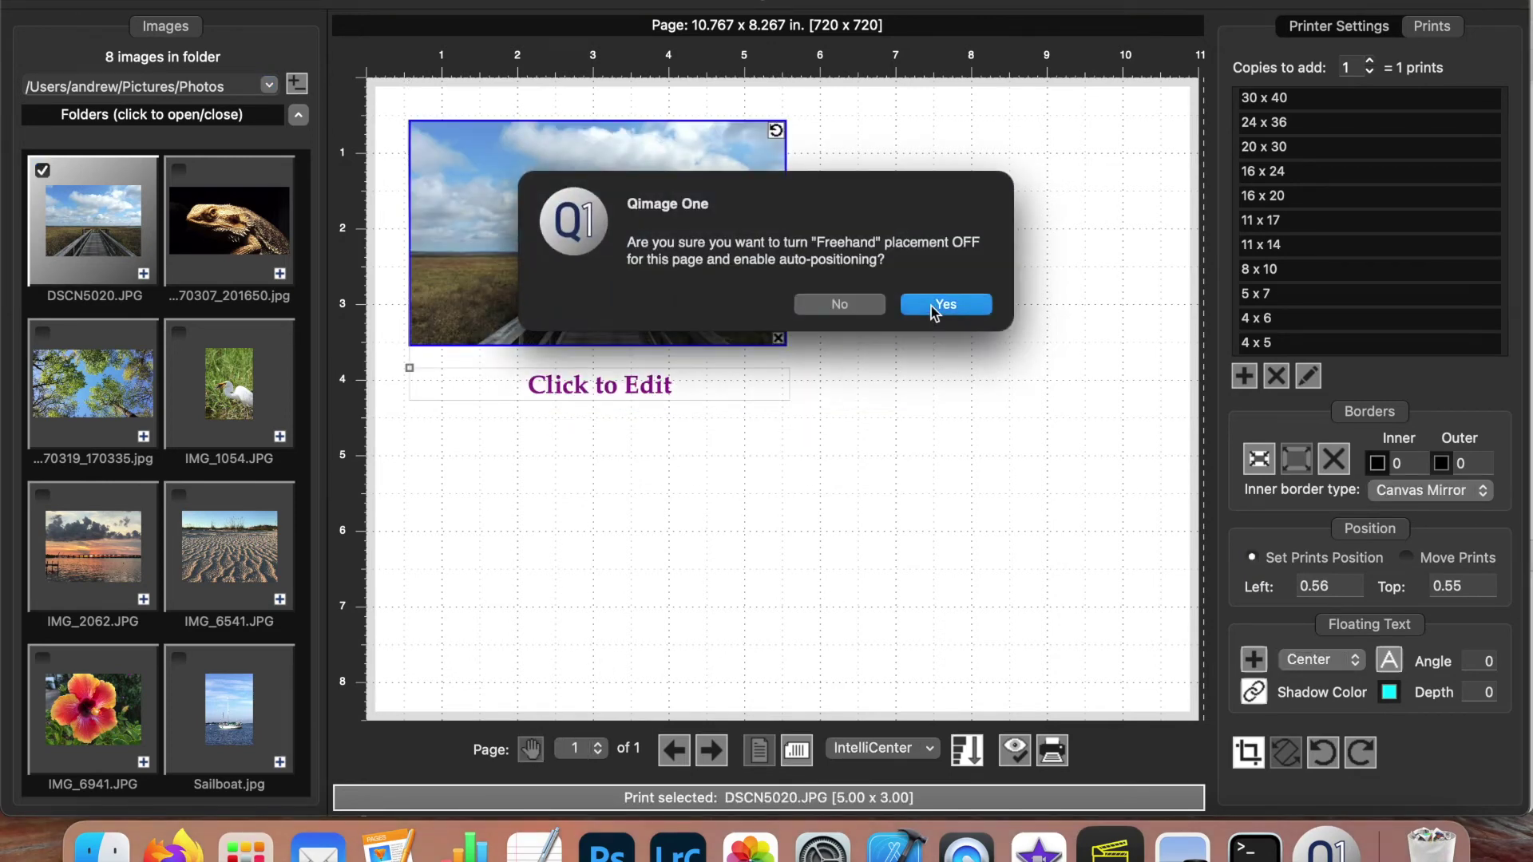
pyautogui.click(931, 305)
pyautogui.rightClick(833, 413)
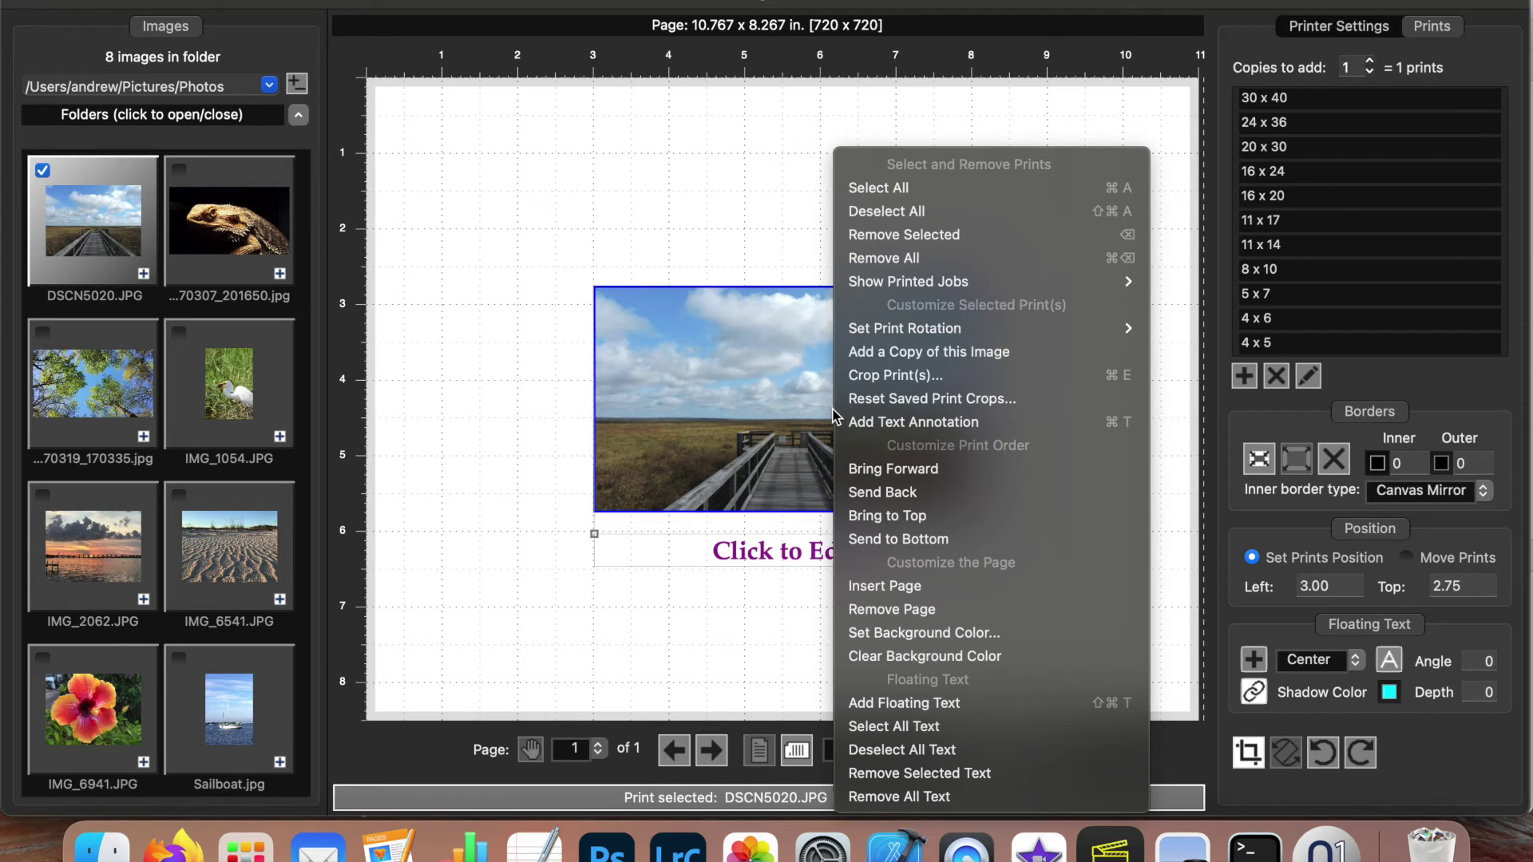
pyautogui.click(898, 352)
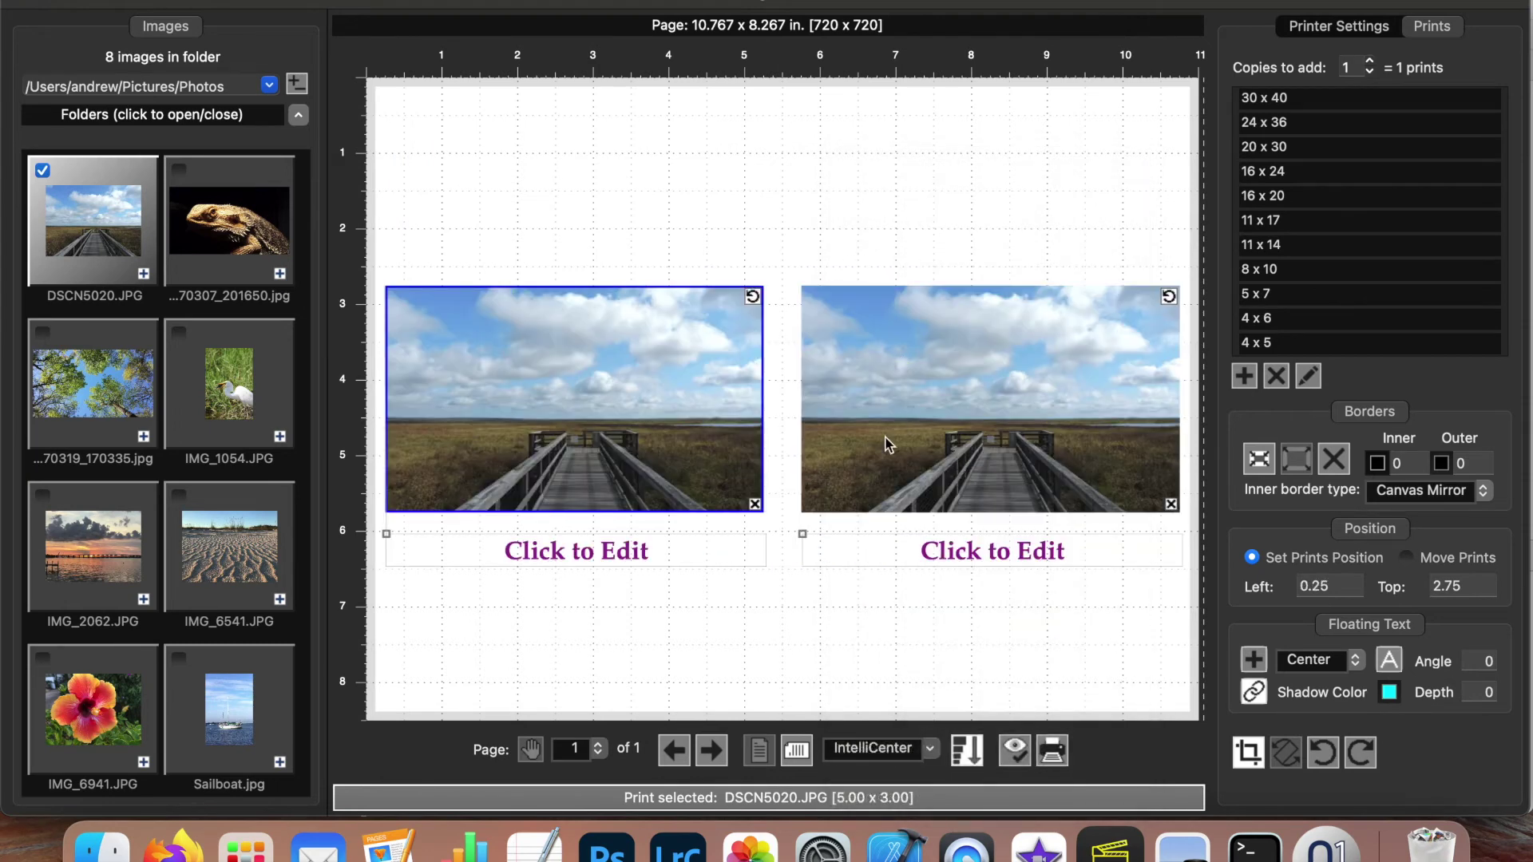
pyautogui.rightClick(671, 369)
pyautogui.click(675, 351)
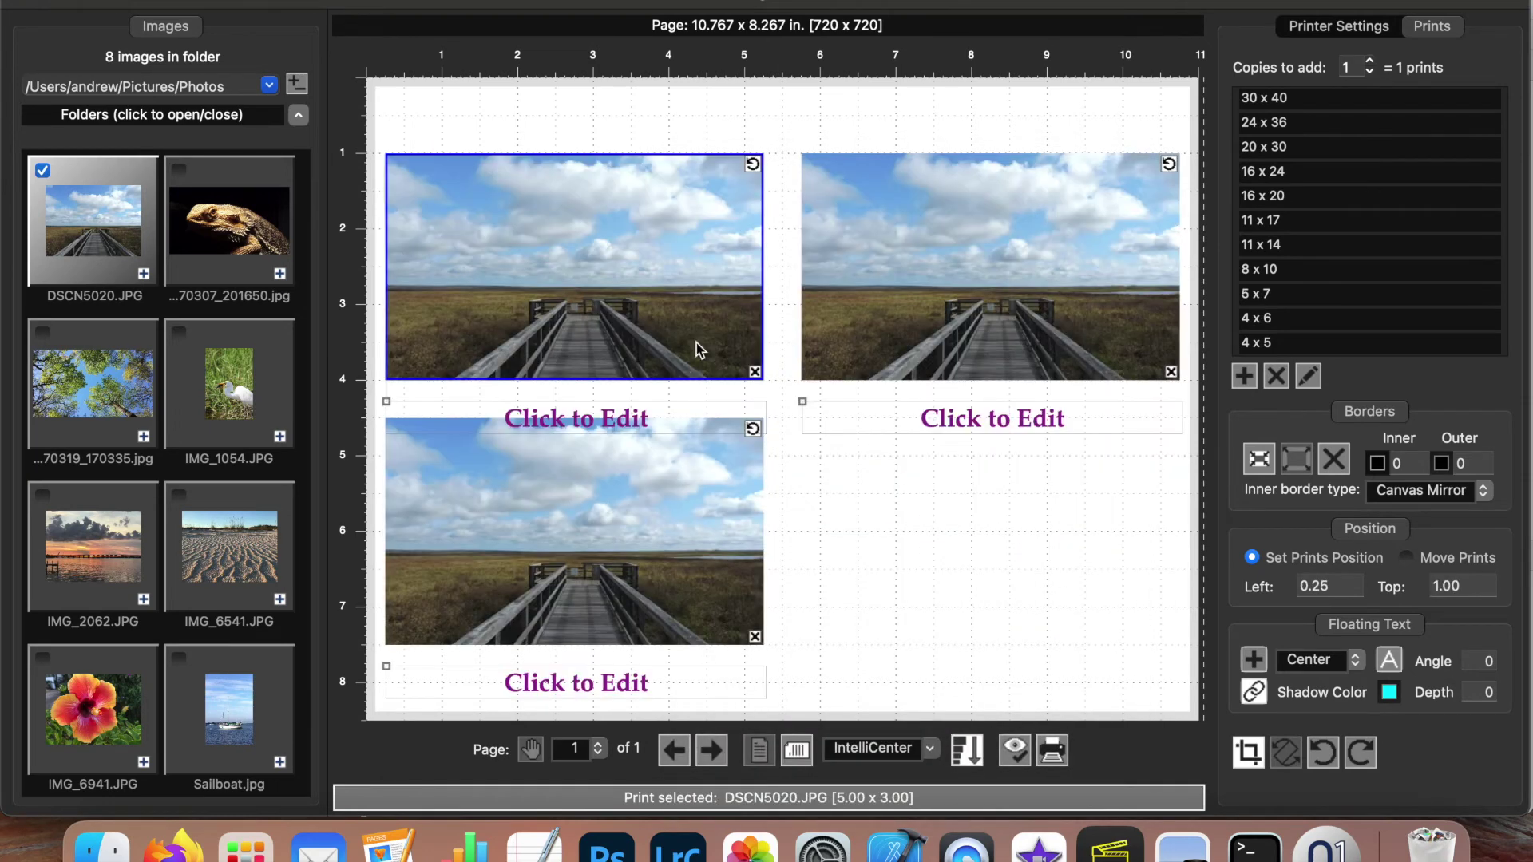
# - Clear the text below the upper-right print, and move the upper-left print to about 0.21 in left and 0.23 in top
pyautogui.doubleClick(1036, 417)
pyautogui.click(1081, 424)
pyautogui.click(1058, 423)
pyautogui.tripleClick(862, 424)
pyautogui.press('BackSpace')
pyautogui.moveTo(655, 339); pyautogui.dragTo(652, 280)
# - Select all prints and their linked texts, and change all the captions to "Boardwalk"
pyautogui.rightClick(914, 485)
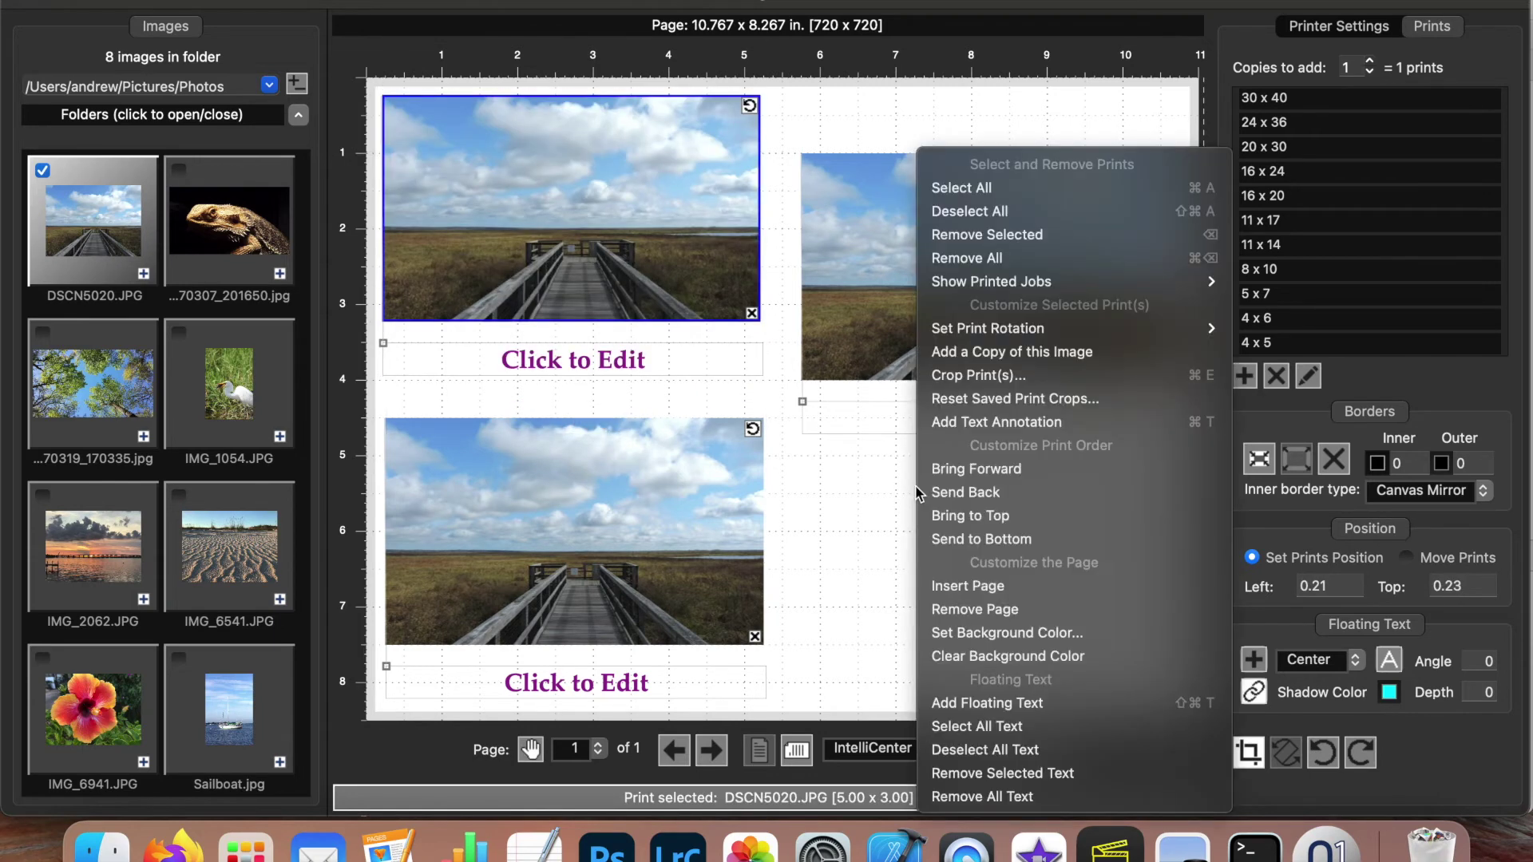
pyautogui.click(993, 199)
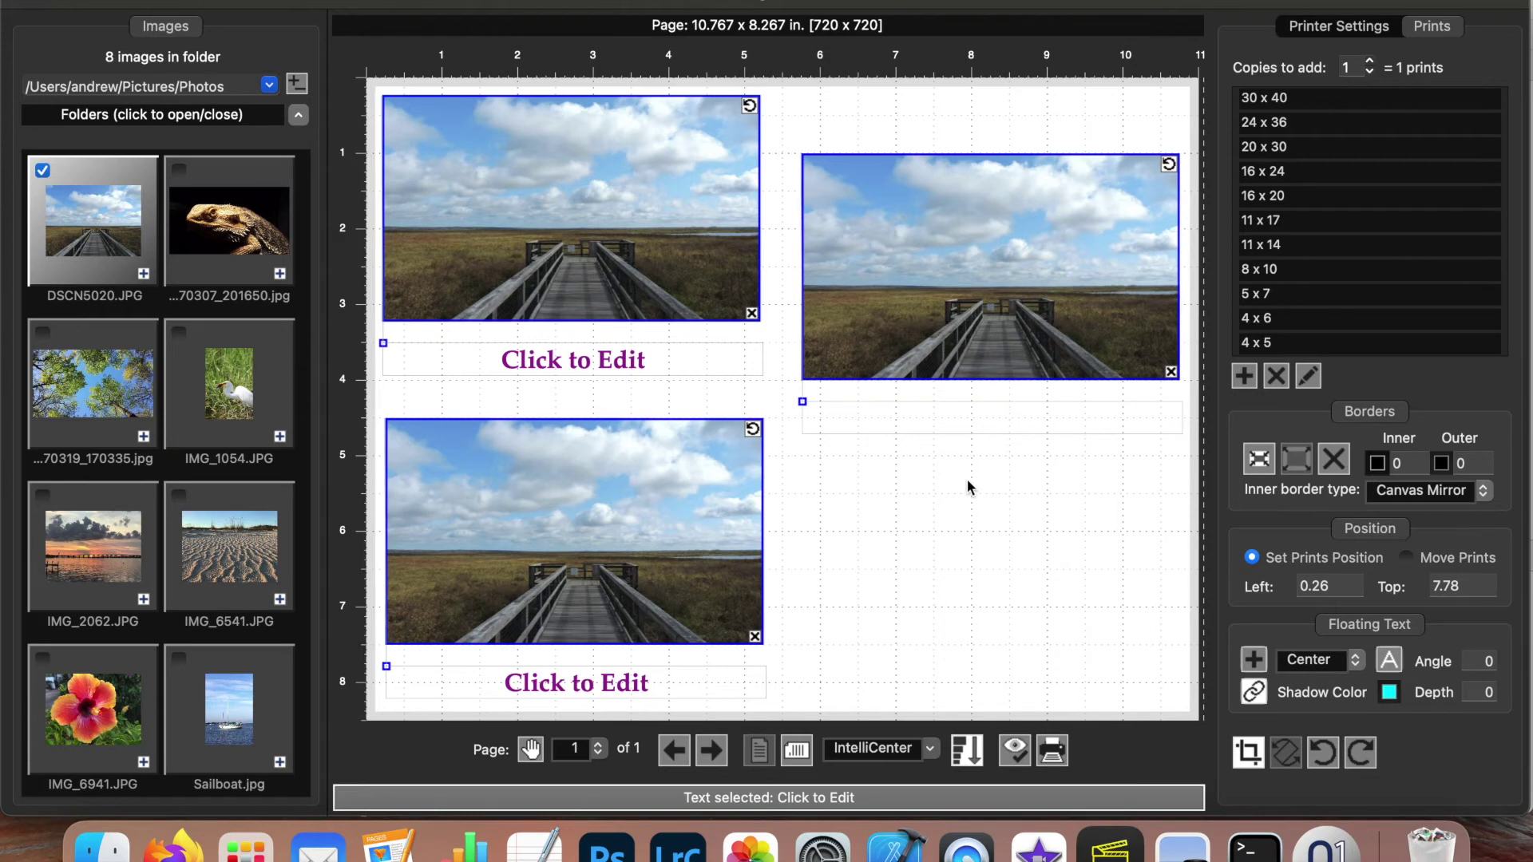
pyautogui.tripleClick(661, 356)
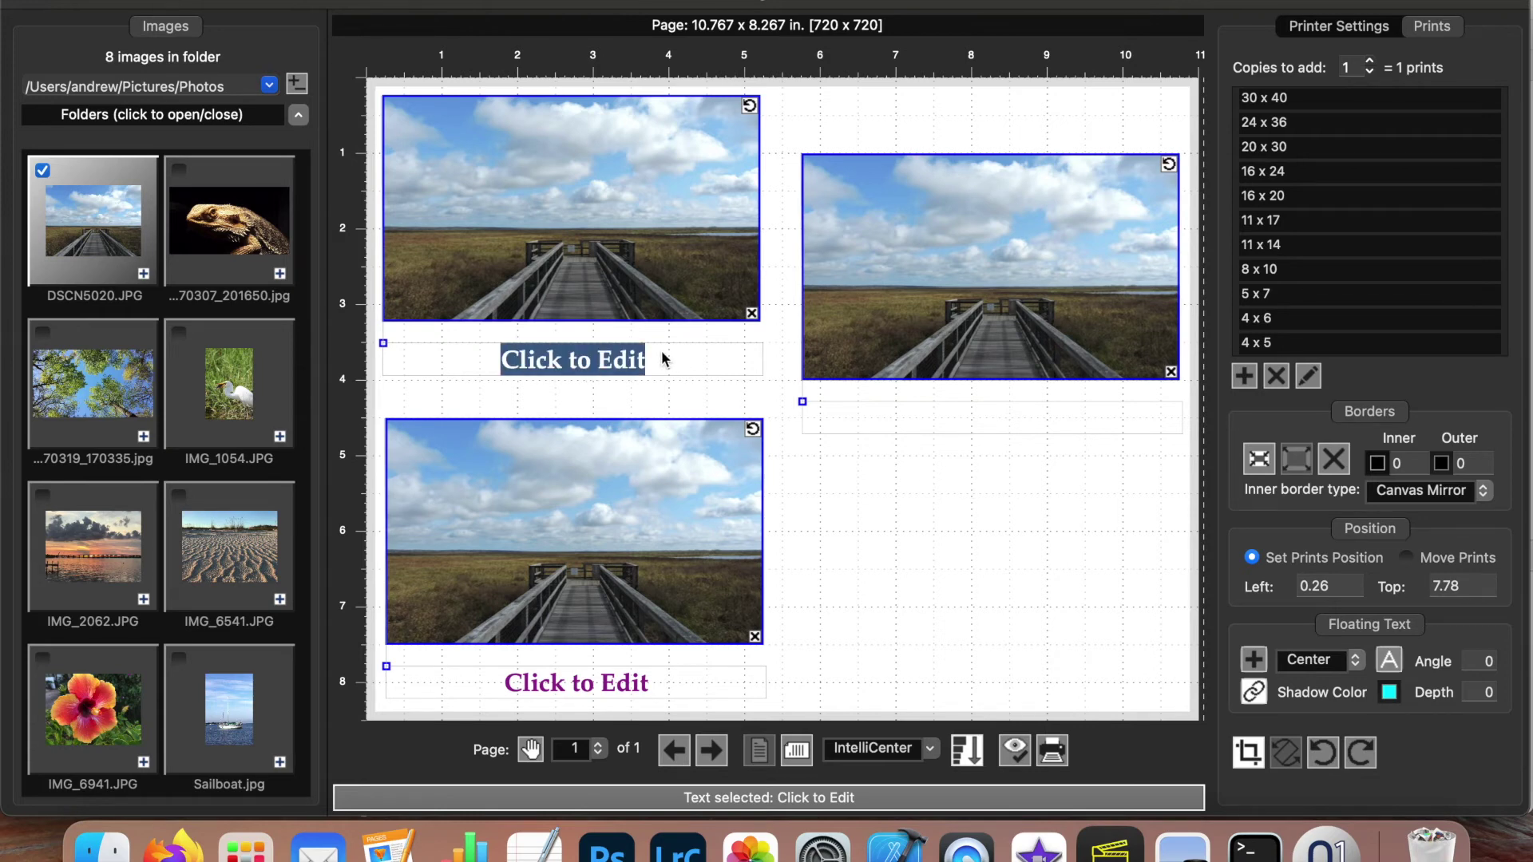
pyautogui.write('Boardwalk')
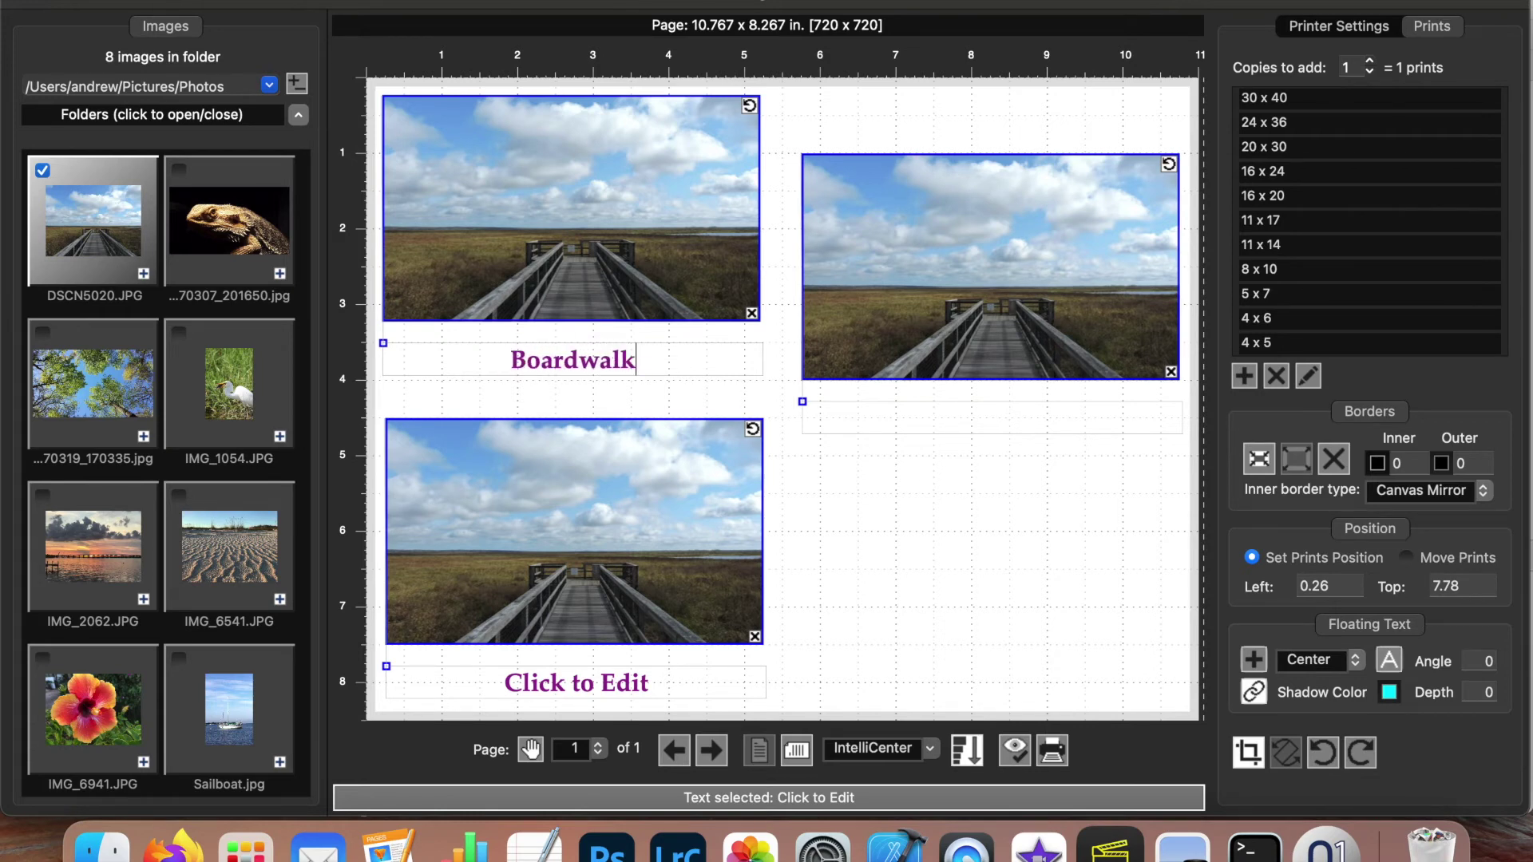
pyautogui.press('Return')
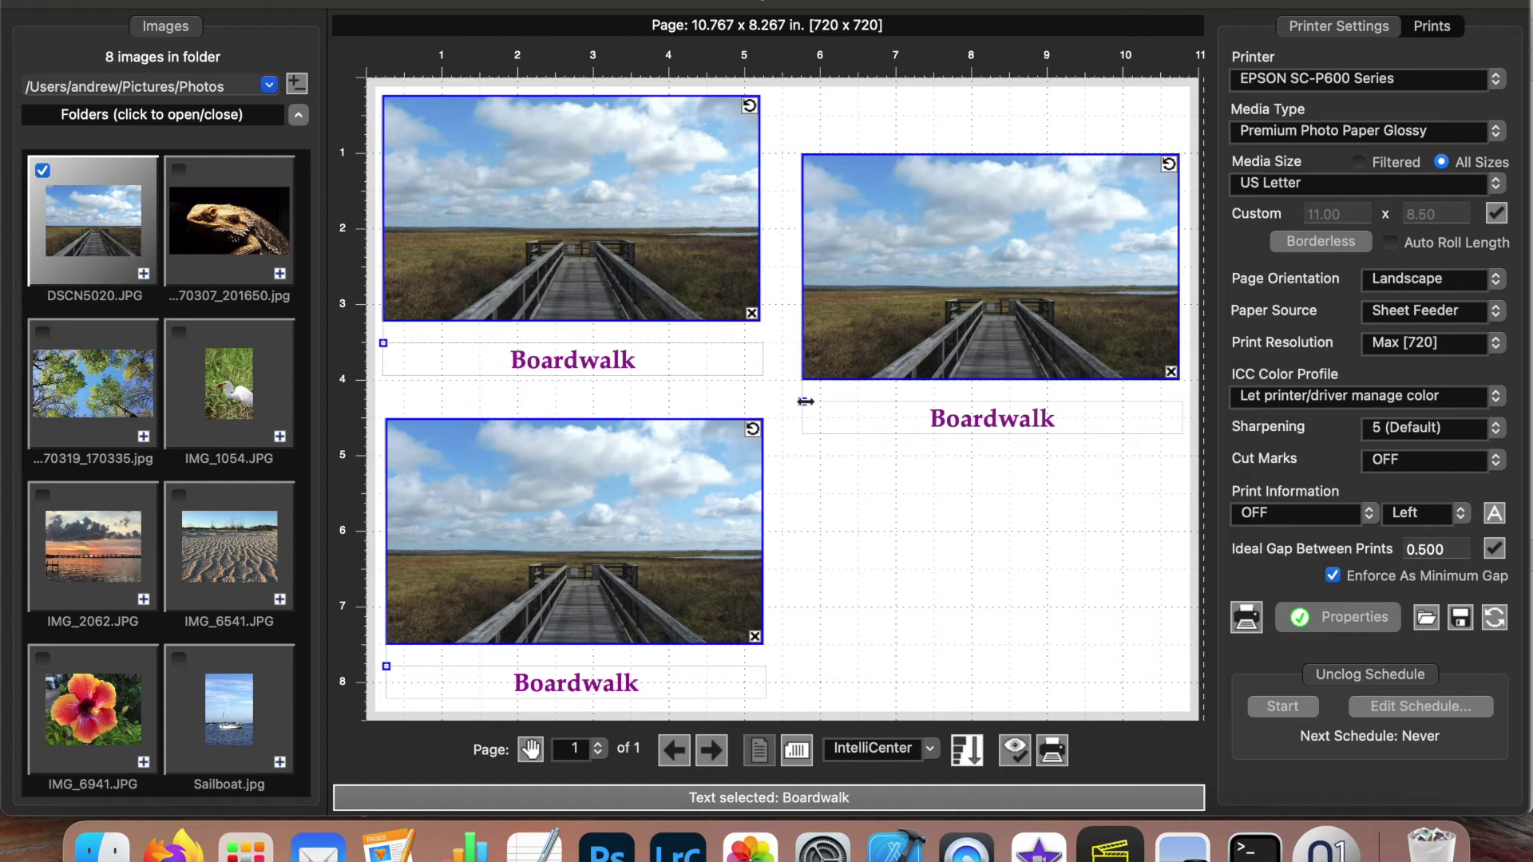
# - Move the right print's caption to about 6.41 in left and 5.28 in top, and the print to about 5.88 and 2.49 in
pyautogui.moveTo(804, 401); pyautogui.dragTo(851, 476)
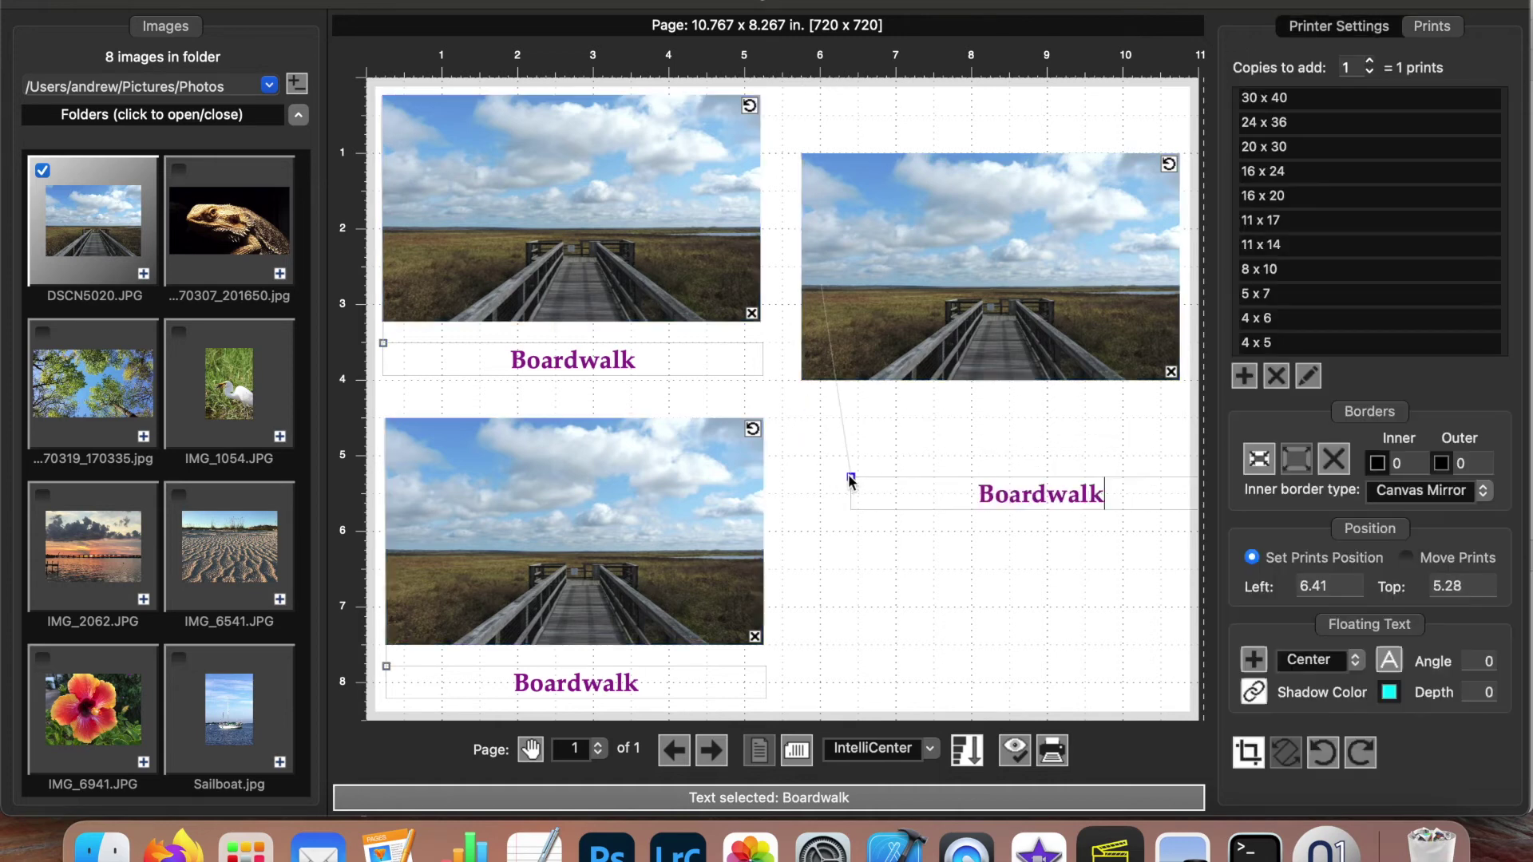
pyautogui.moveTo(893, 334); pyautogui.dragTo(903, 448)
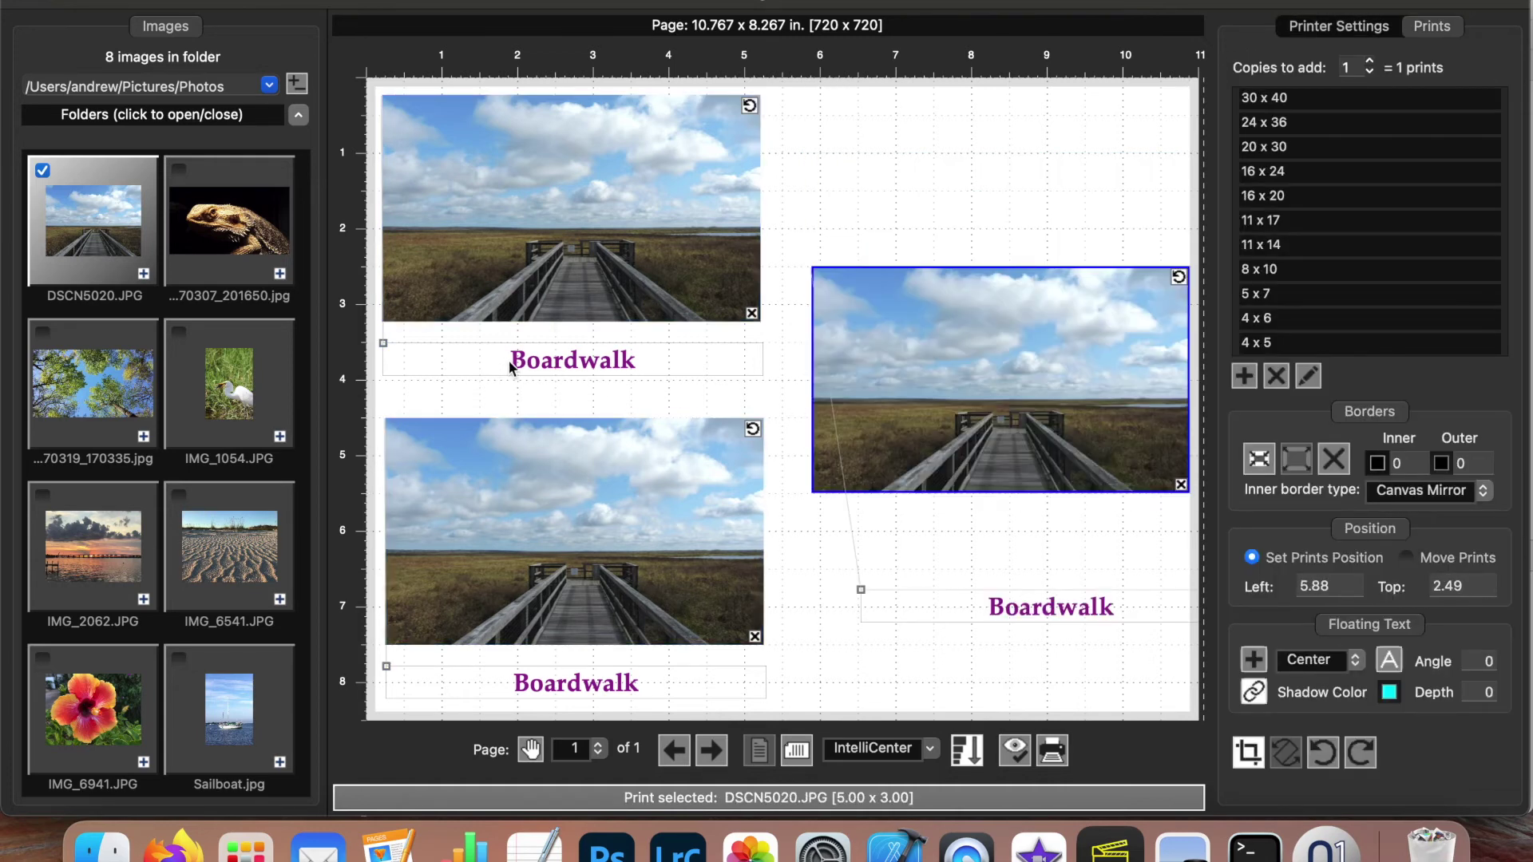
# - Change the font of the caption below the upper-left print to Noteworthy
pyautogui.click(383, 341)
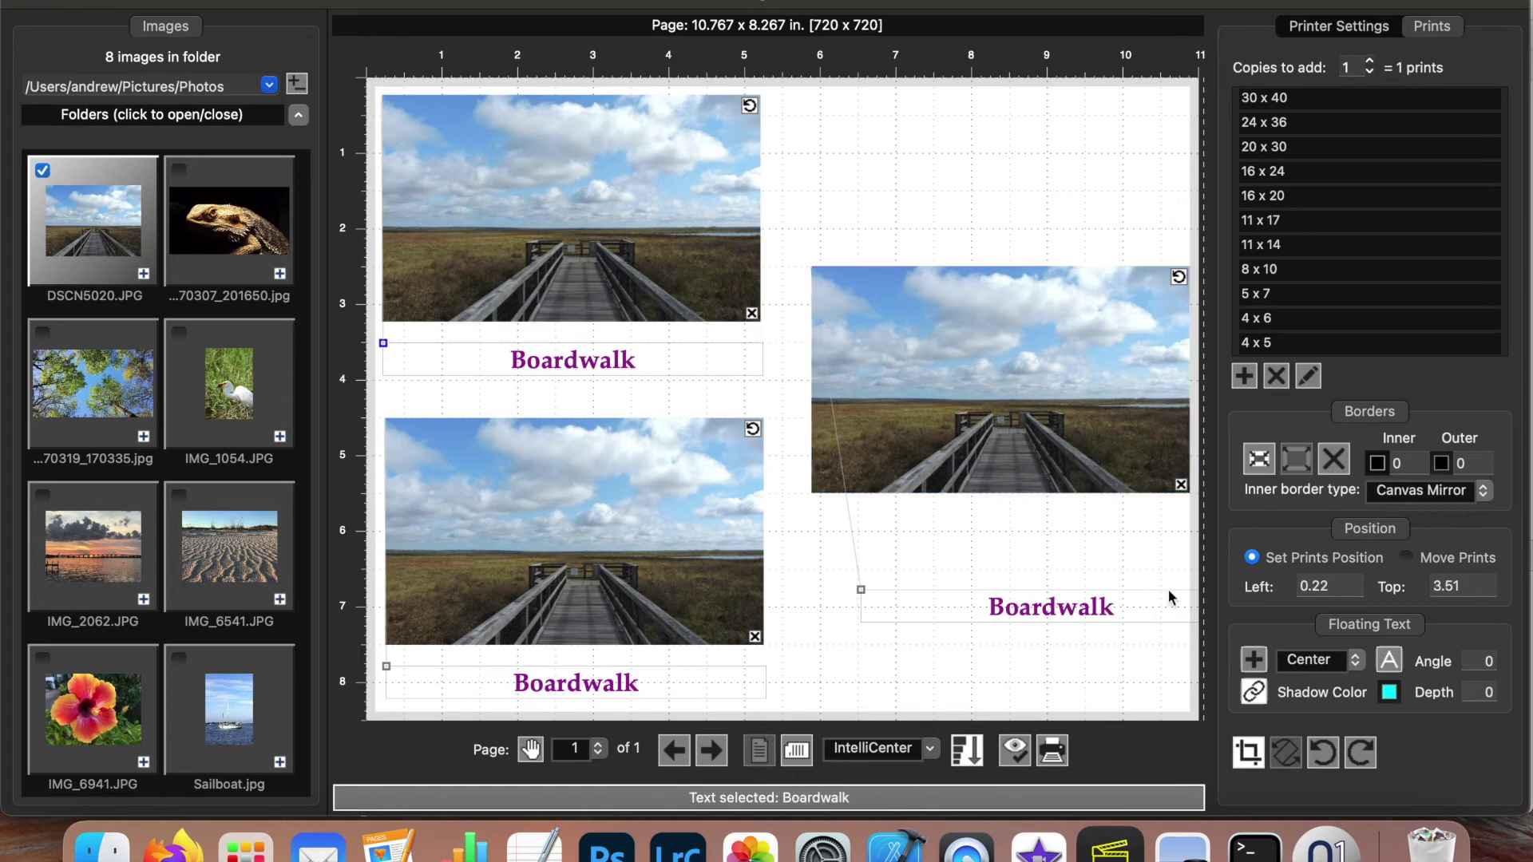
pyautogui.click(1389, 660)
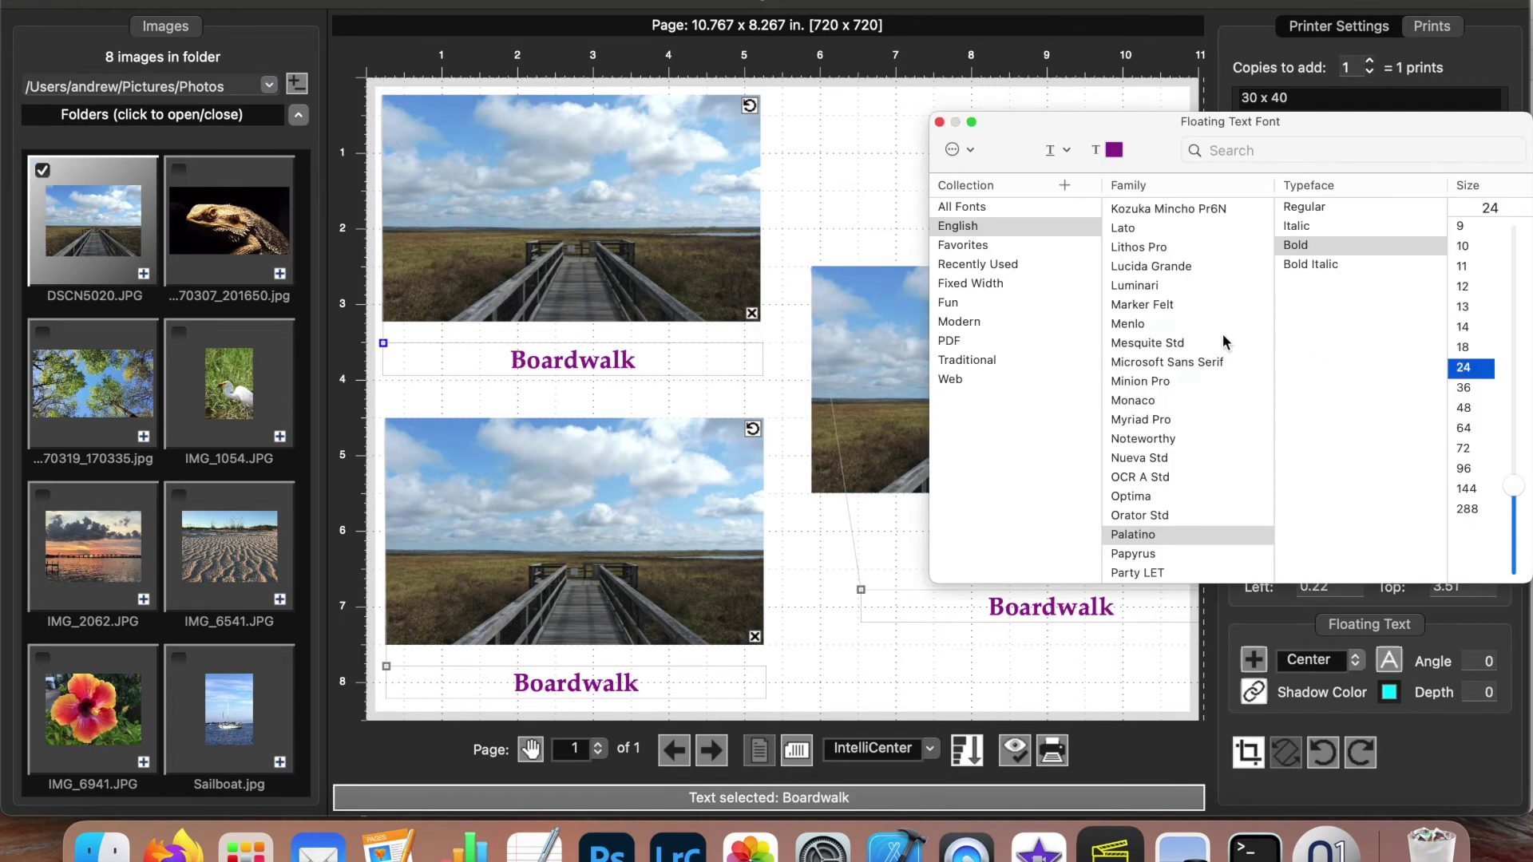
pyautogui.click(1170, 439)
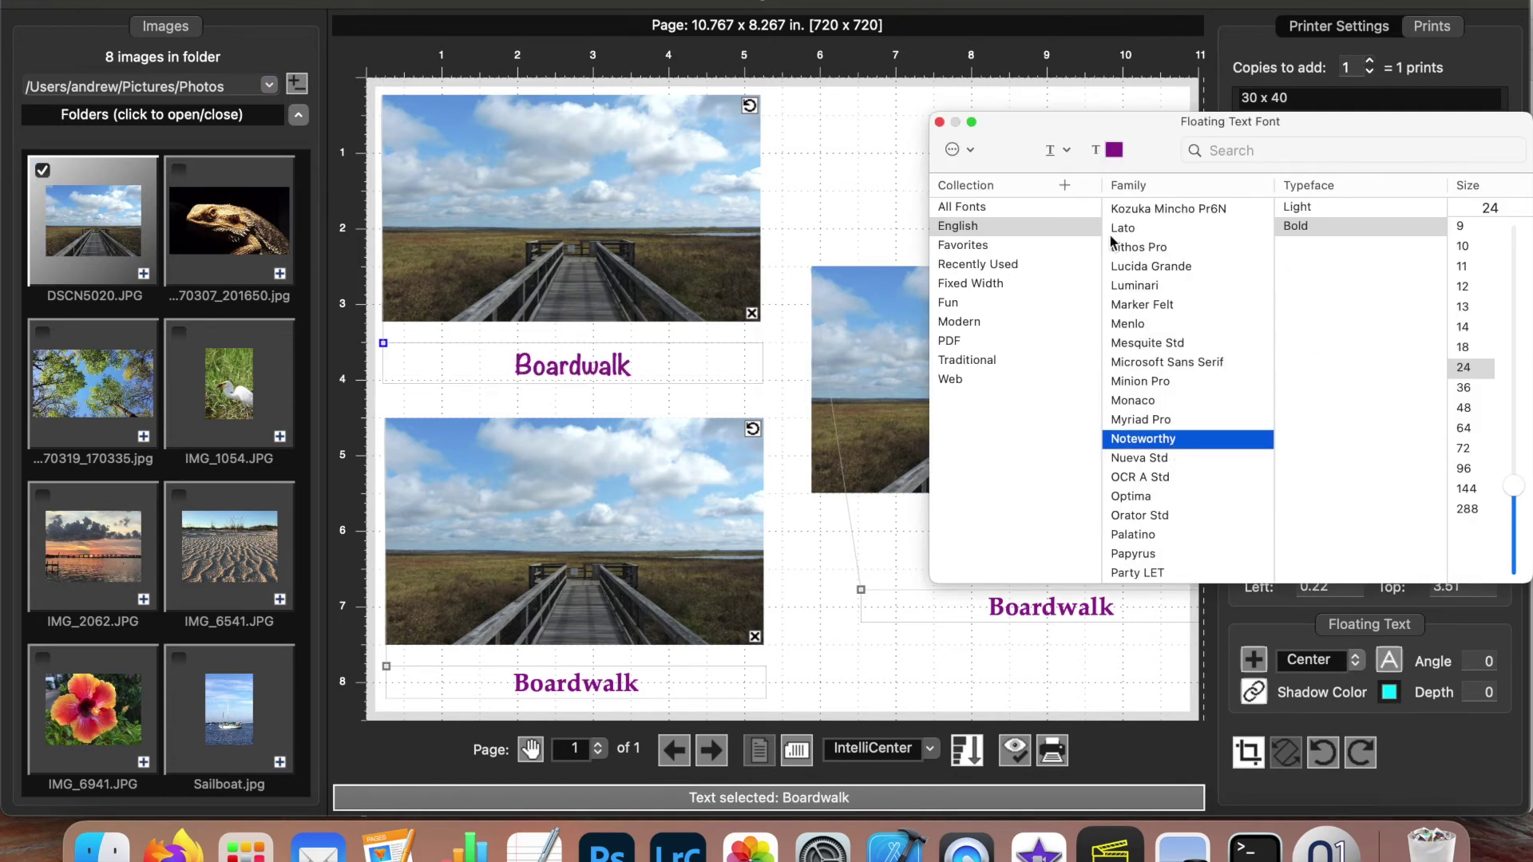
pyautogui.click(939, 122)
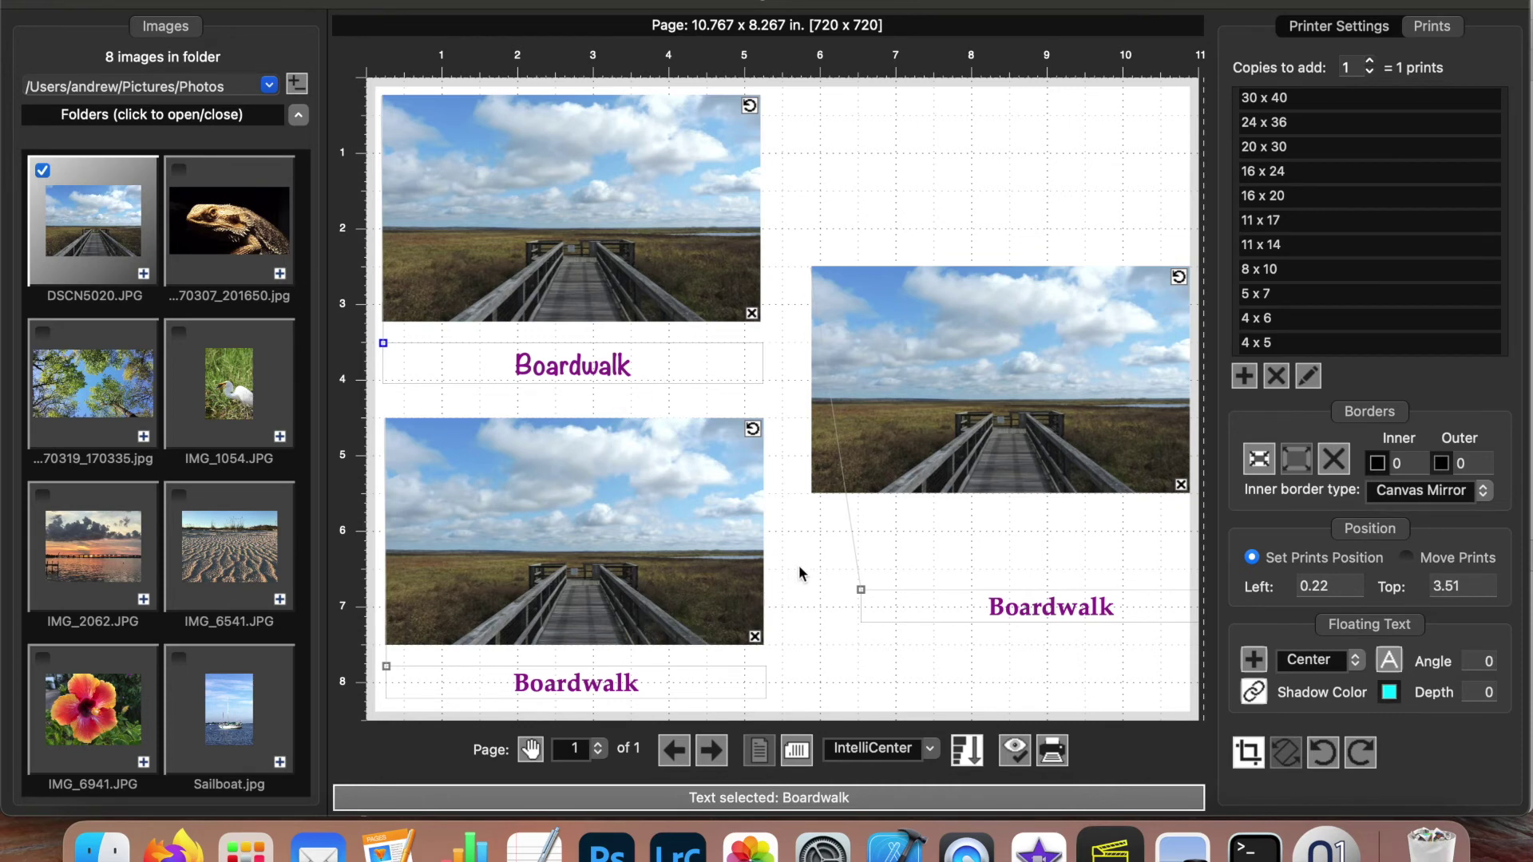
# - Remove all prints from the page, and add the lizard photo as an 8 x 10 print
pyautogui.rightClick(798, 518)
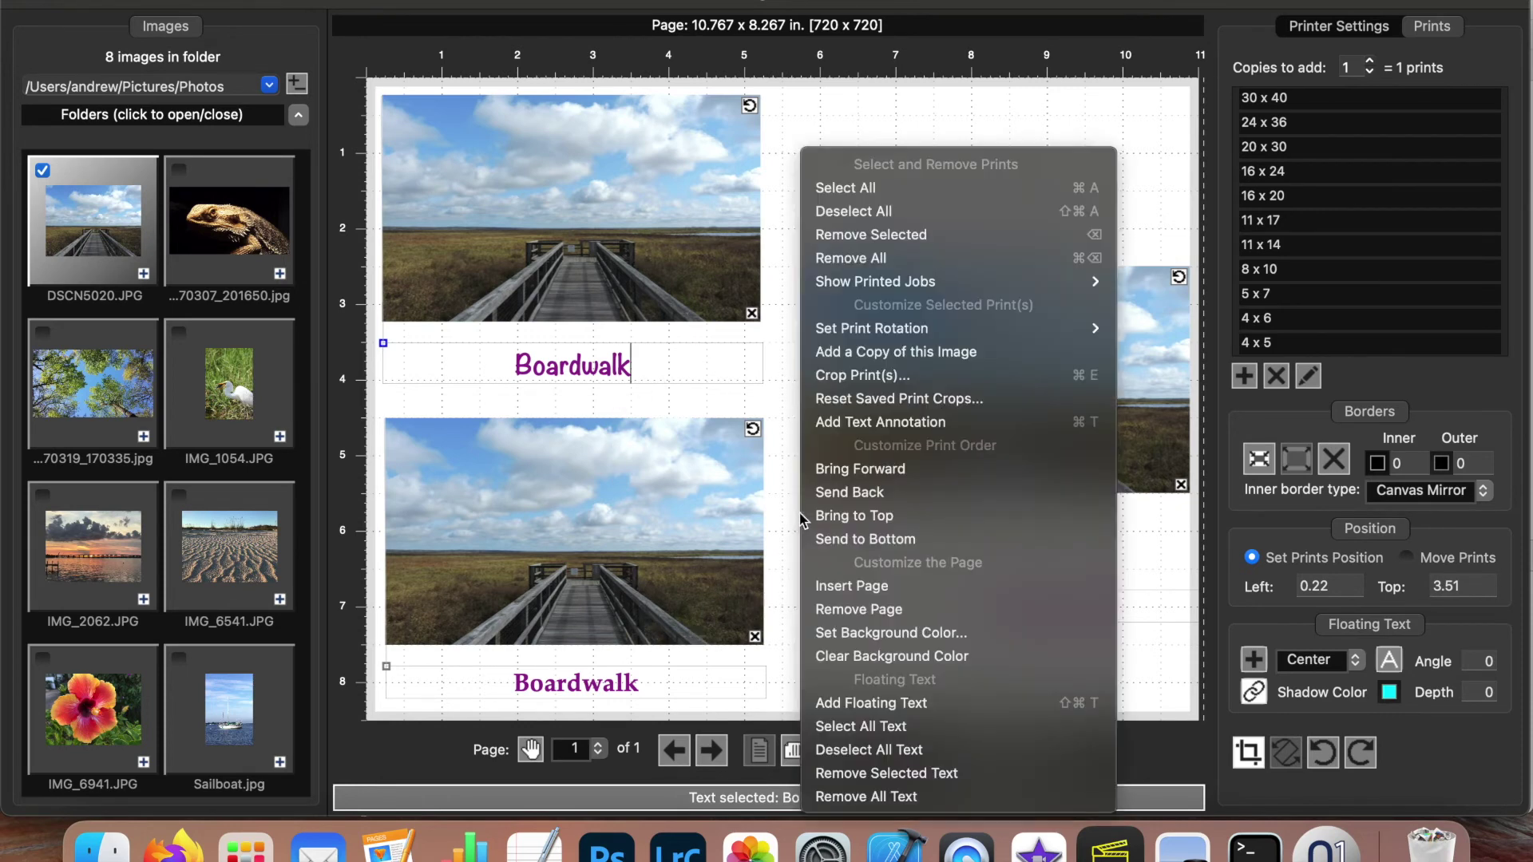
pyautogui.click(847, 258)
pyautogui.click(223, 233)
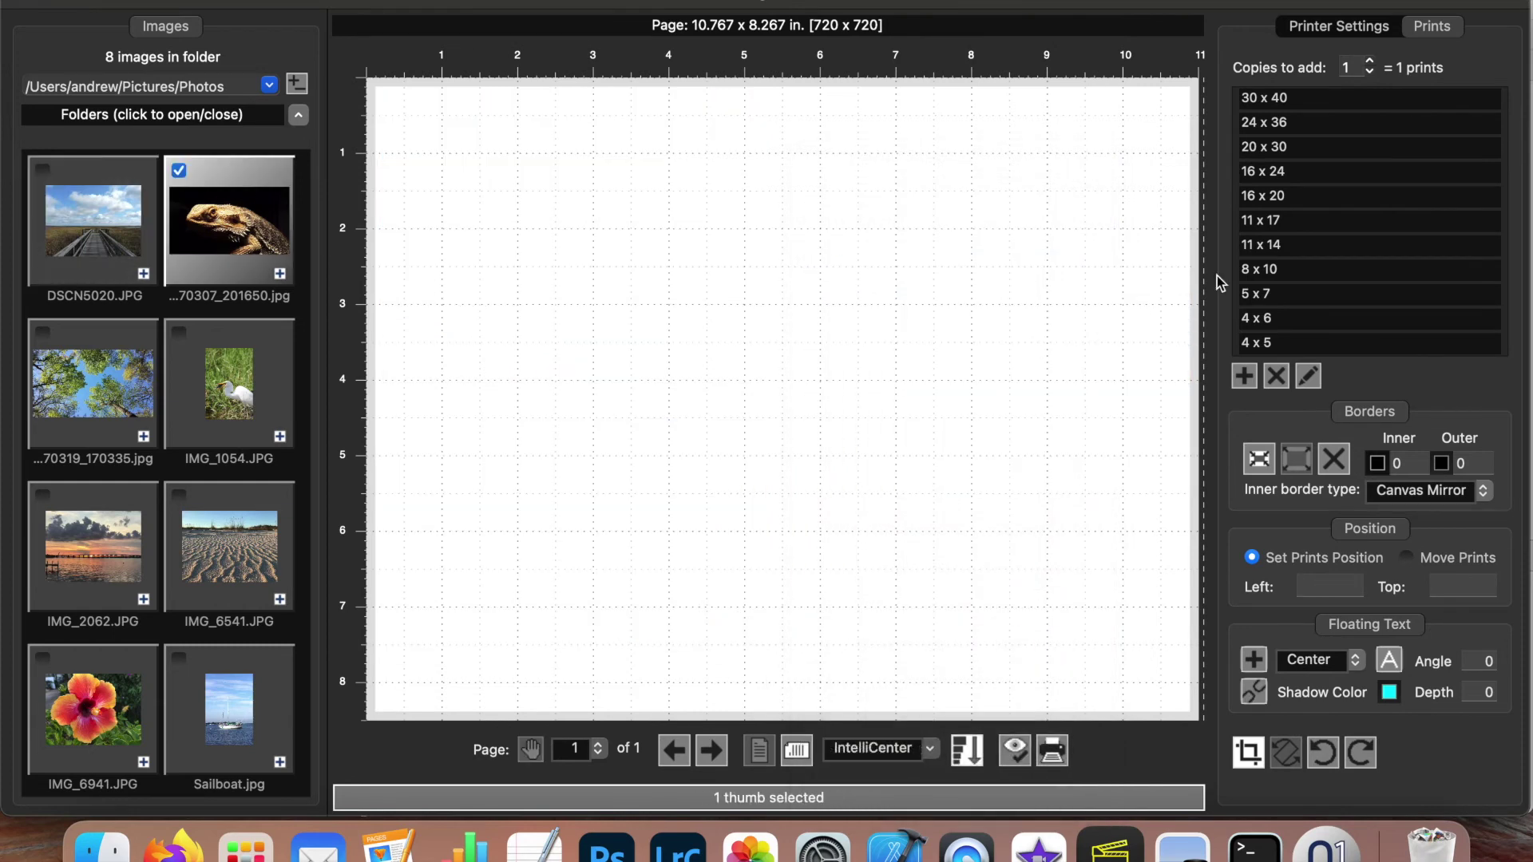
pyautogui.click(1284, 269)
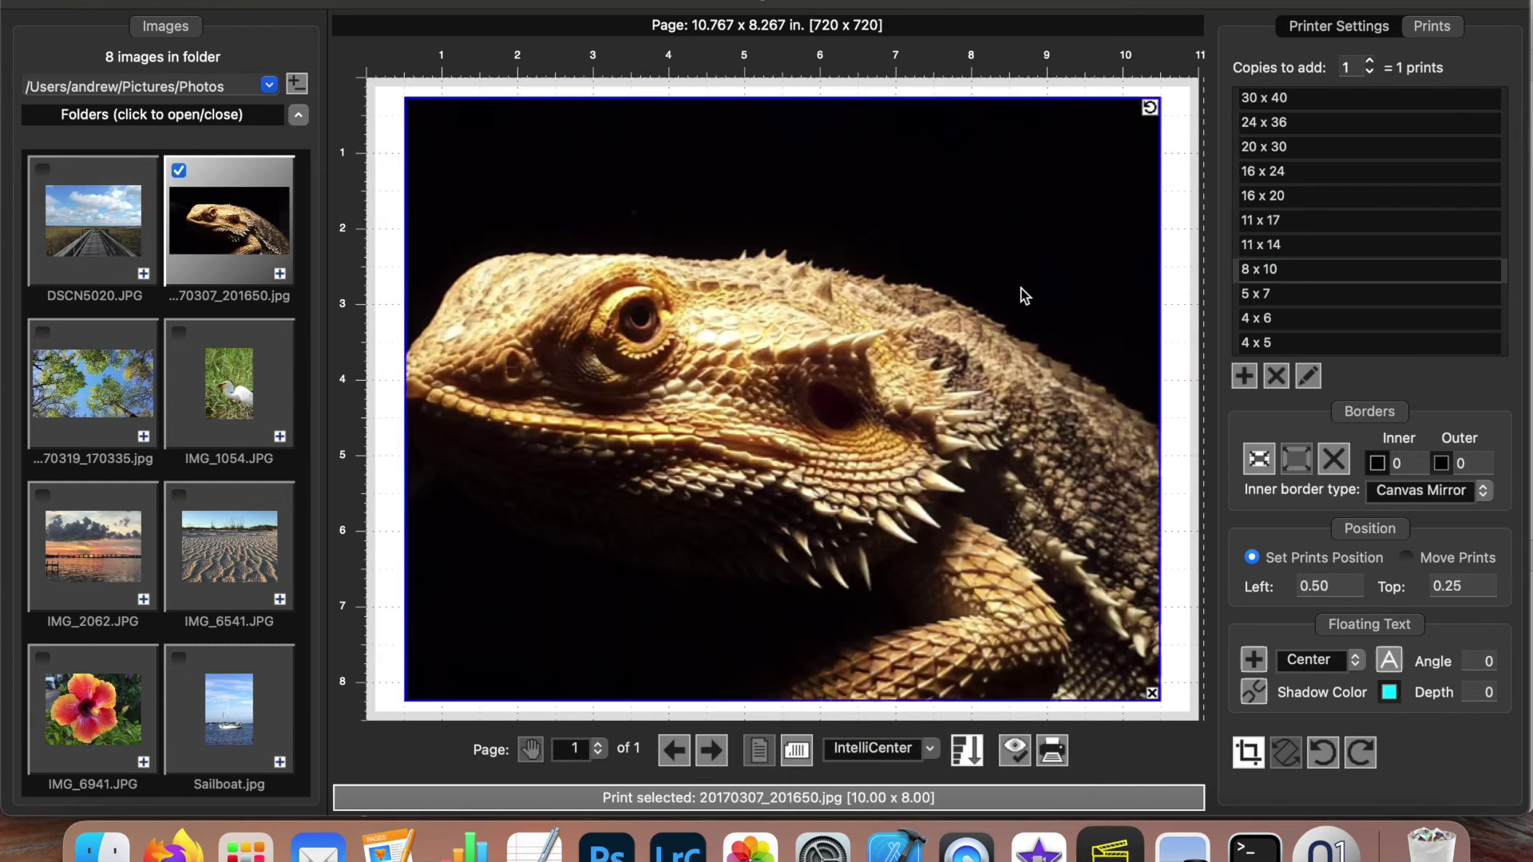
# - Set the floating text color to a light tan sampled from the lizard's snout
pyautogui.click(1391, 659)
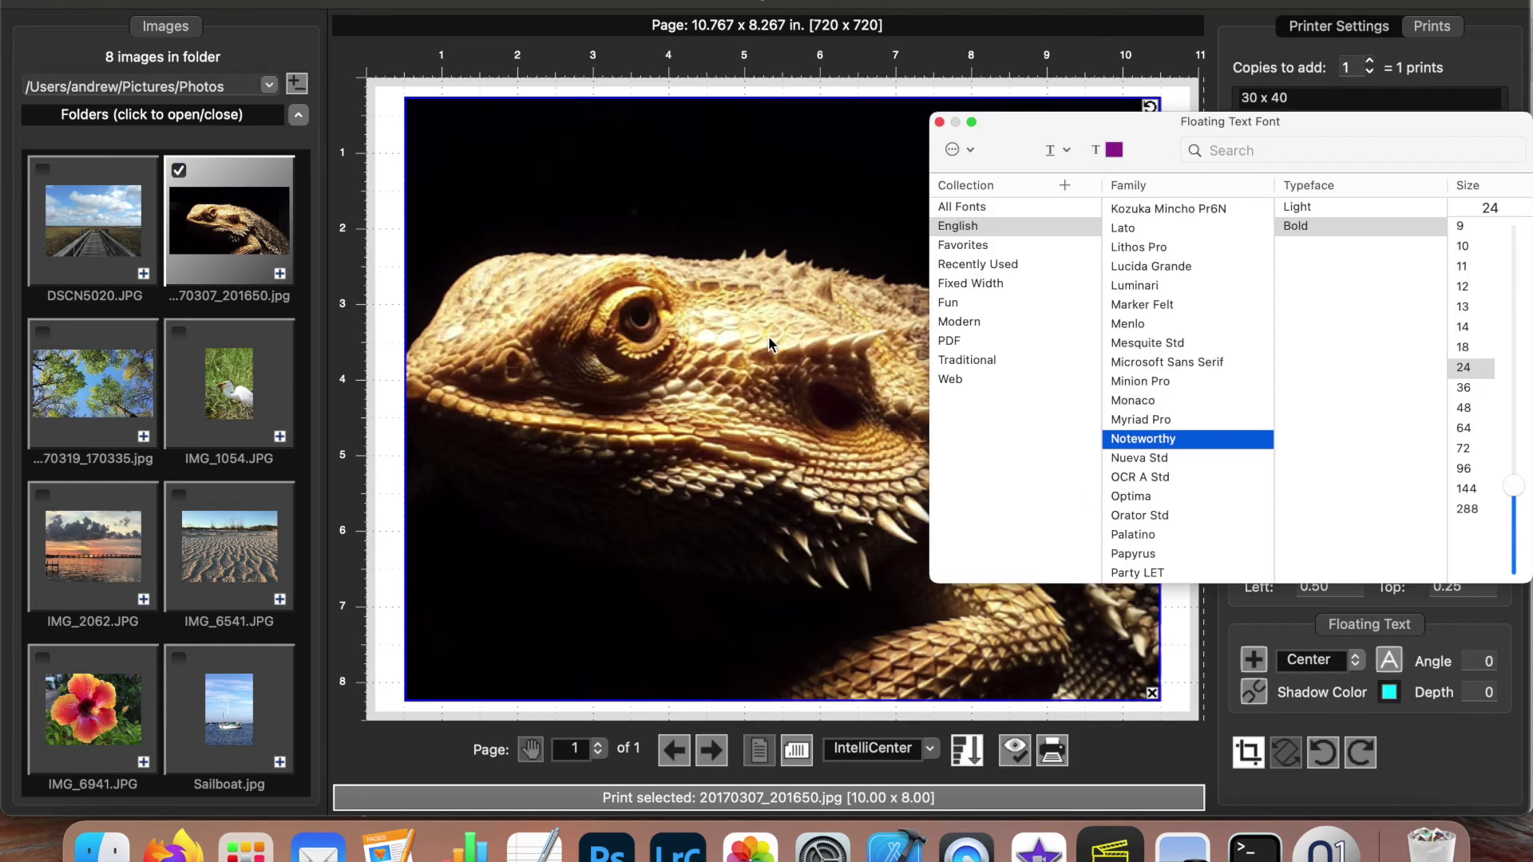
pyautogui.click(1112, 149)
pyautogui.click(89, 491)
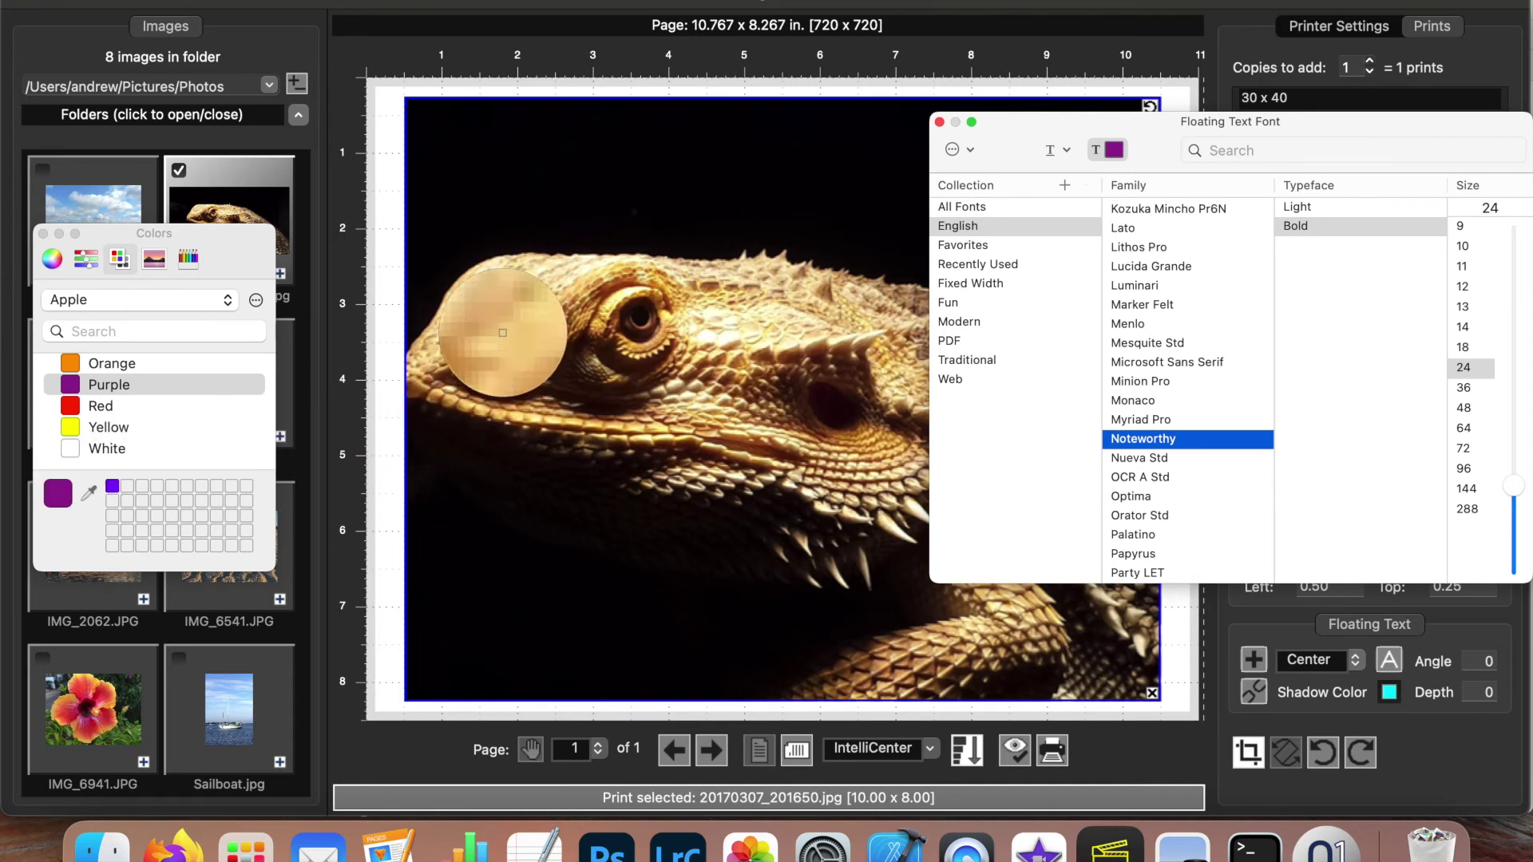
pyautogui.click(503, 332)
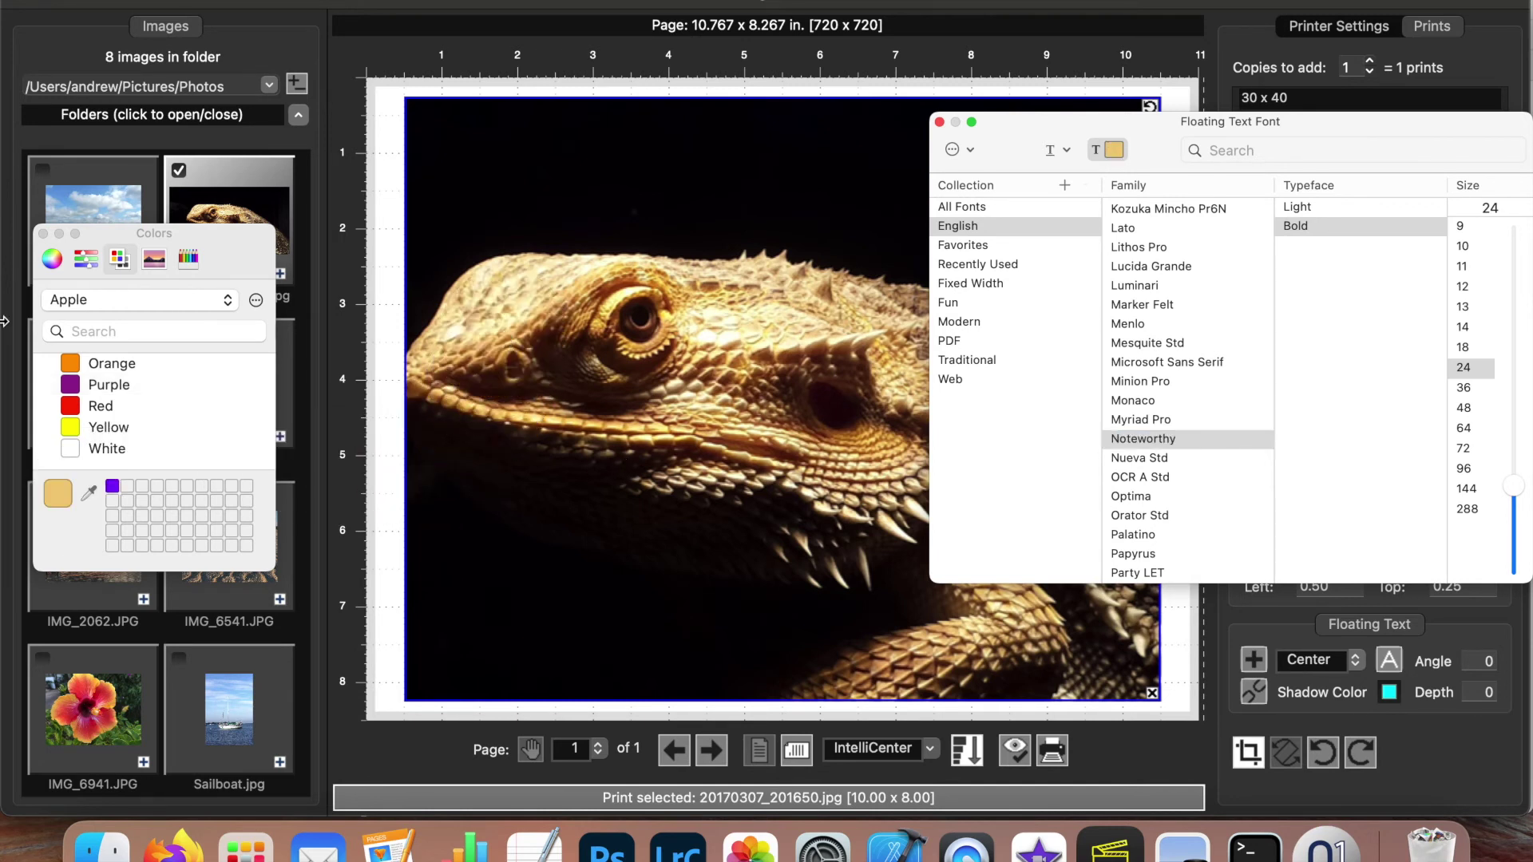
# - Set the floating text font to Party LET at size 64
pyautogui.click(1189, 460)
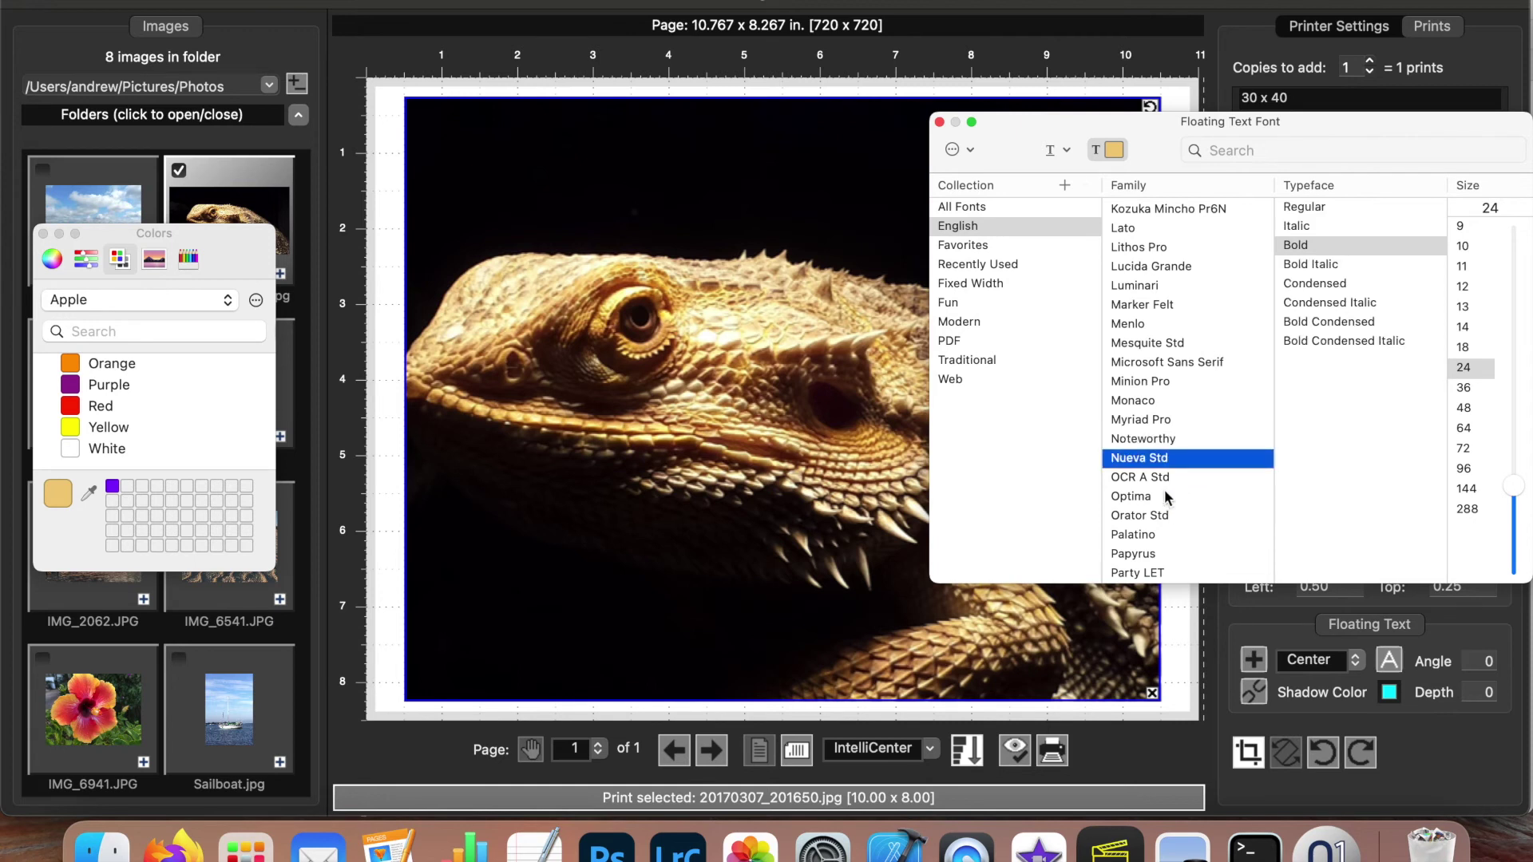
pyautogui.click(1151, 553)
pyautogui.scroll(-2, 1151, 551)
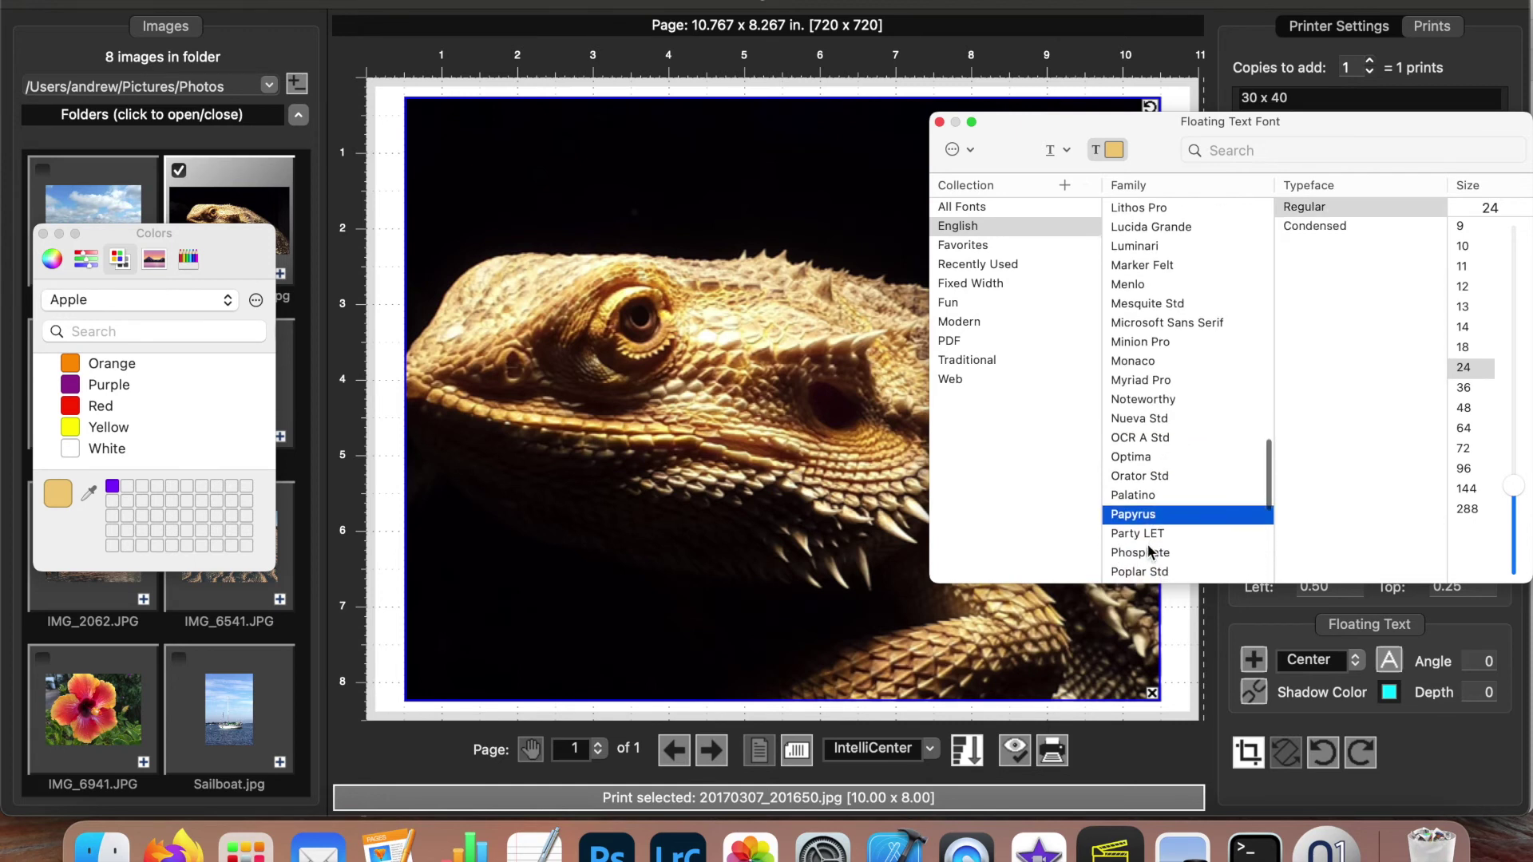
pyautogui.click(1149, 544)
pyautogui.click(1470, 427)
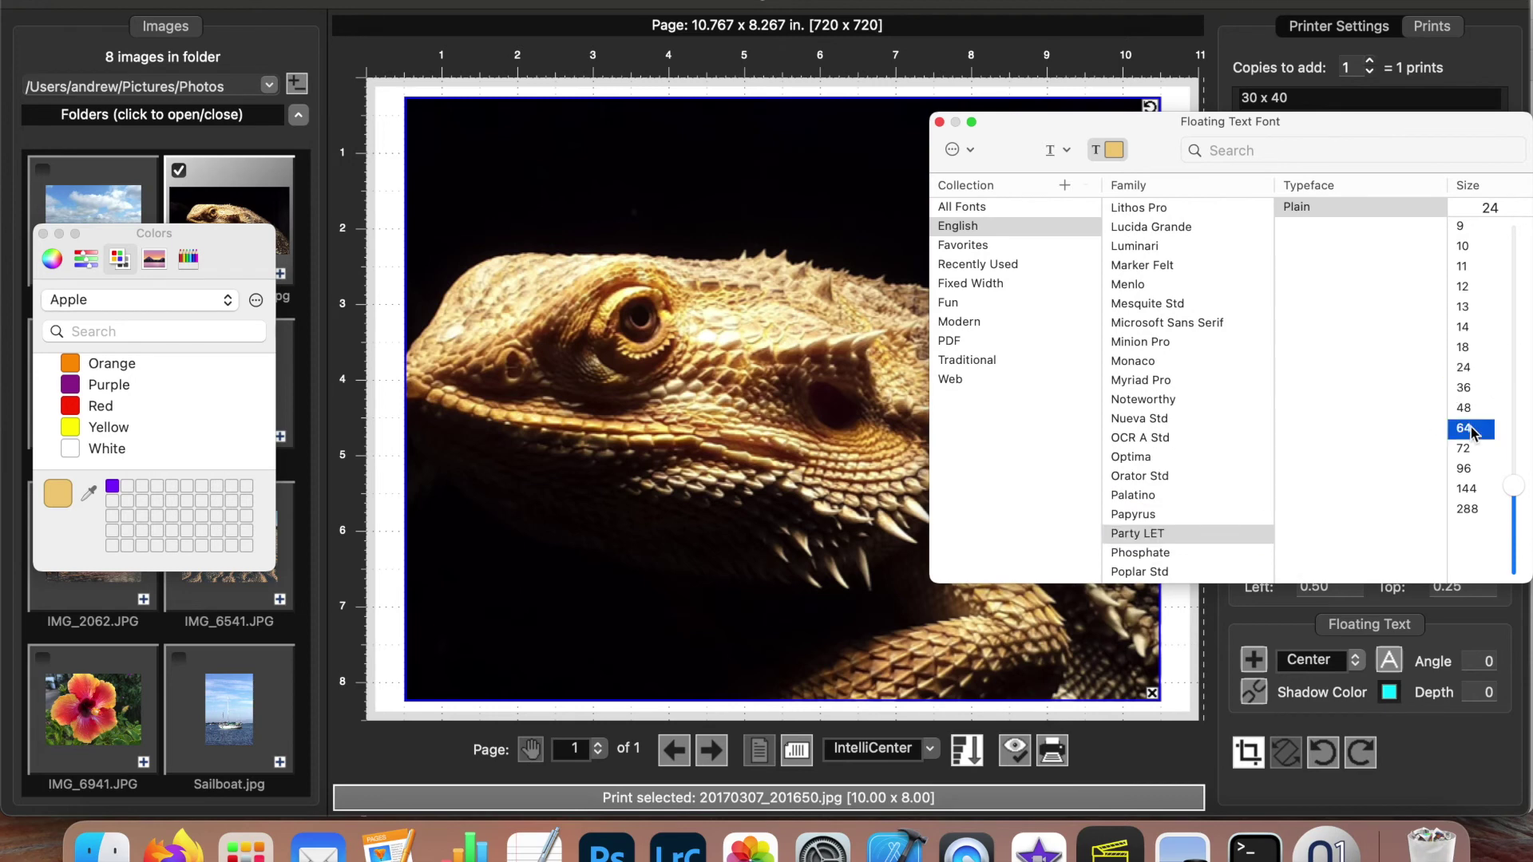
pyautogui.click(940, 124)
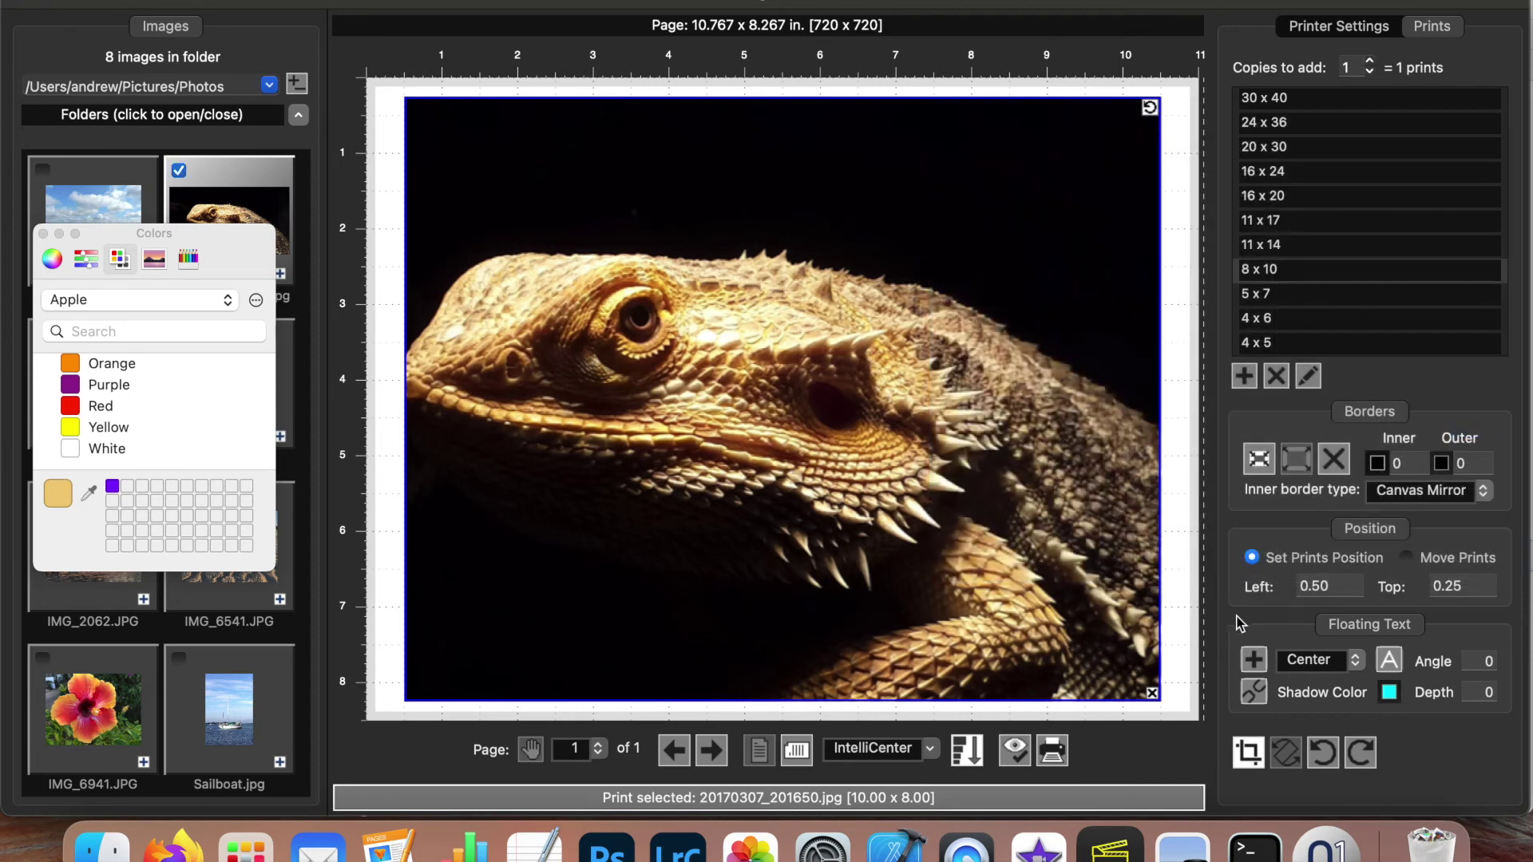
# - Add floating text reading "King Rex" over the dark area above the lizard's head
pyautogui.click(1253, 659)
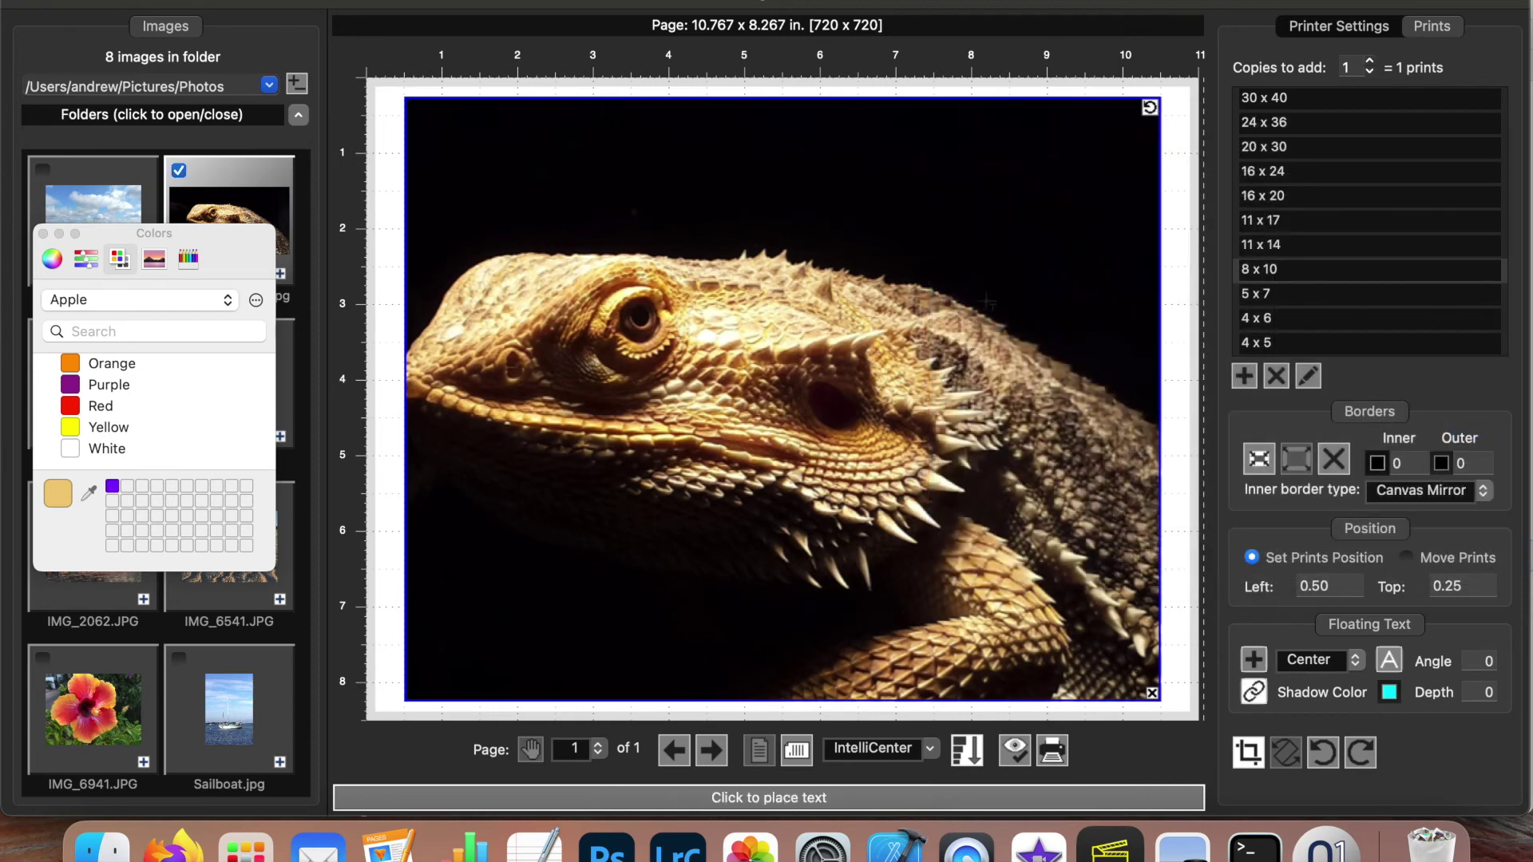
pyautogui.click(750, 186)
pyautogui.write('King')
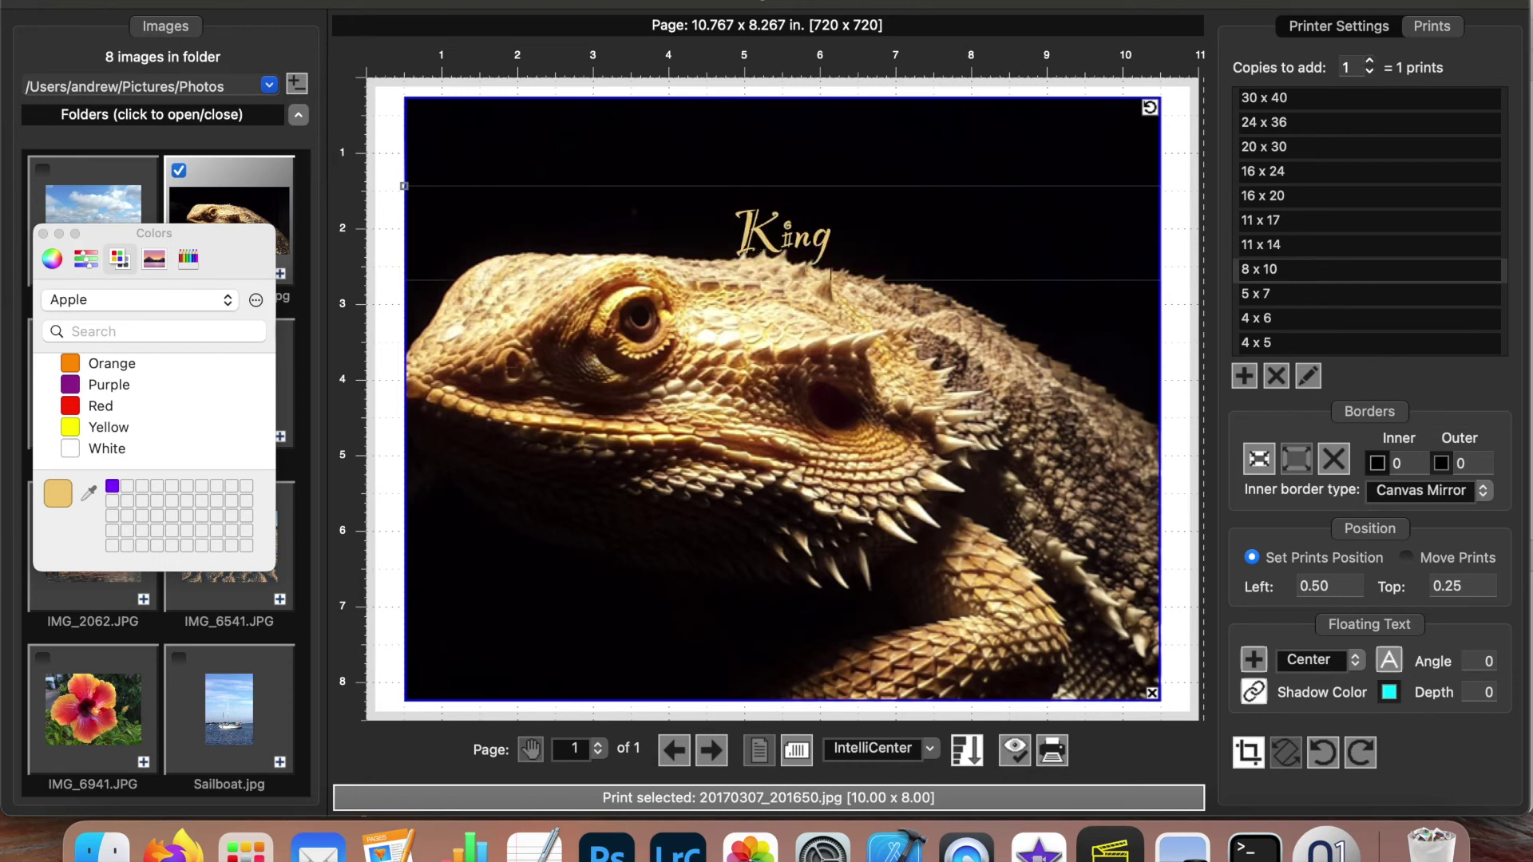
pyautogui.write(' Rex')
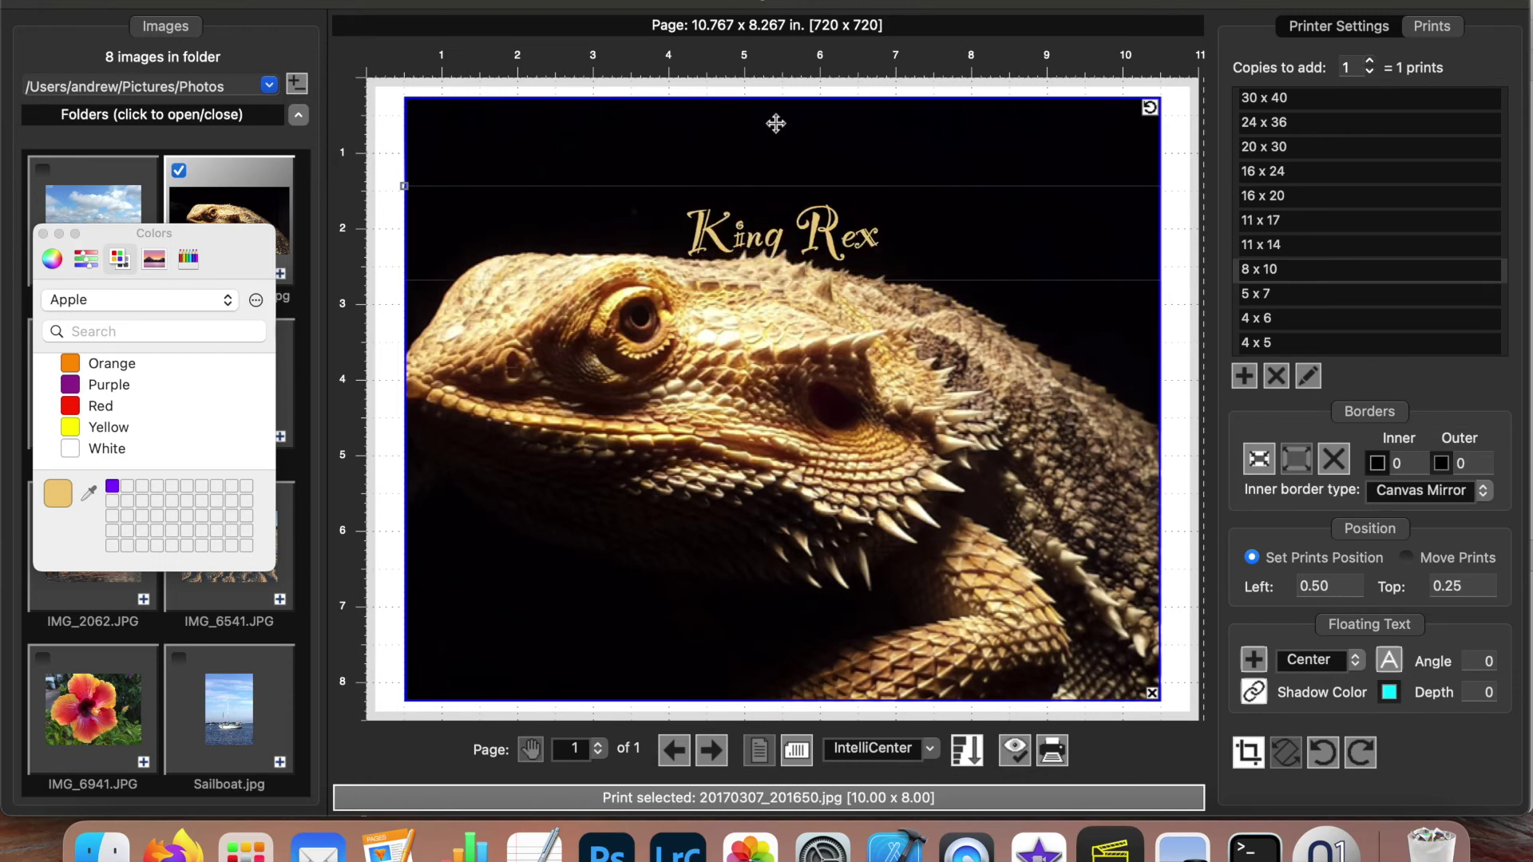
# - Move the "King Rex" text to about 5.37 in left and 0.89 in top, and set its angle to -10
pyautogui.click(404, 190)
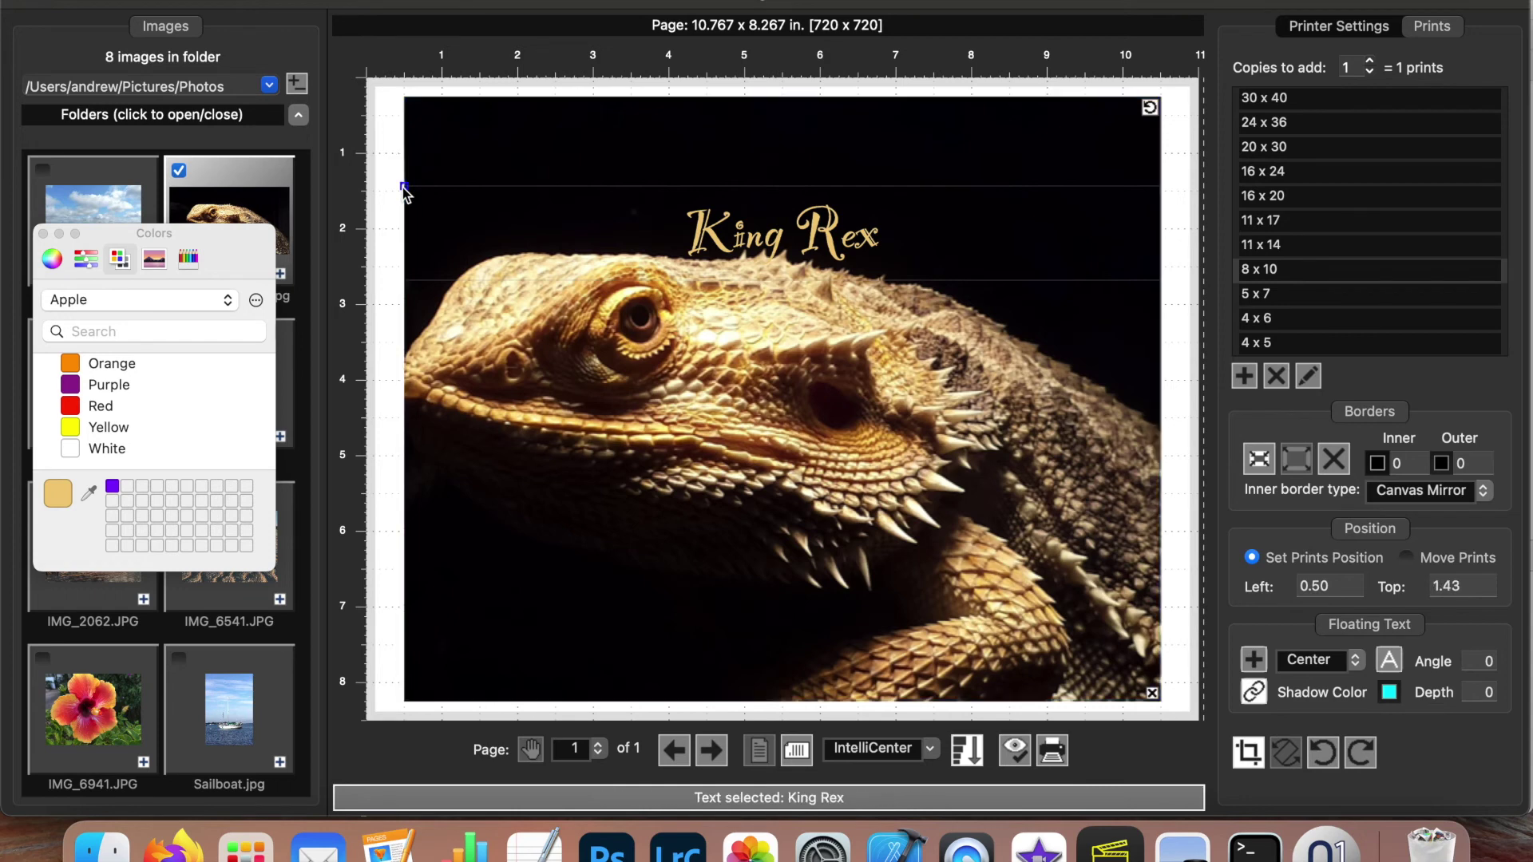
pyautogui.moveTo(403, 192); pyautogui.dragTo(773, 146)
pyautogui.click(1474, 661)
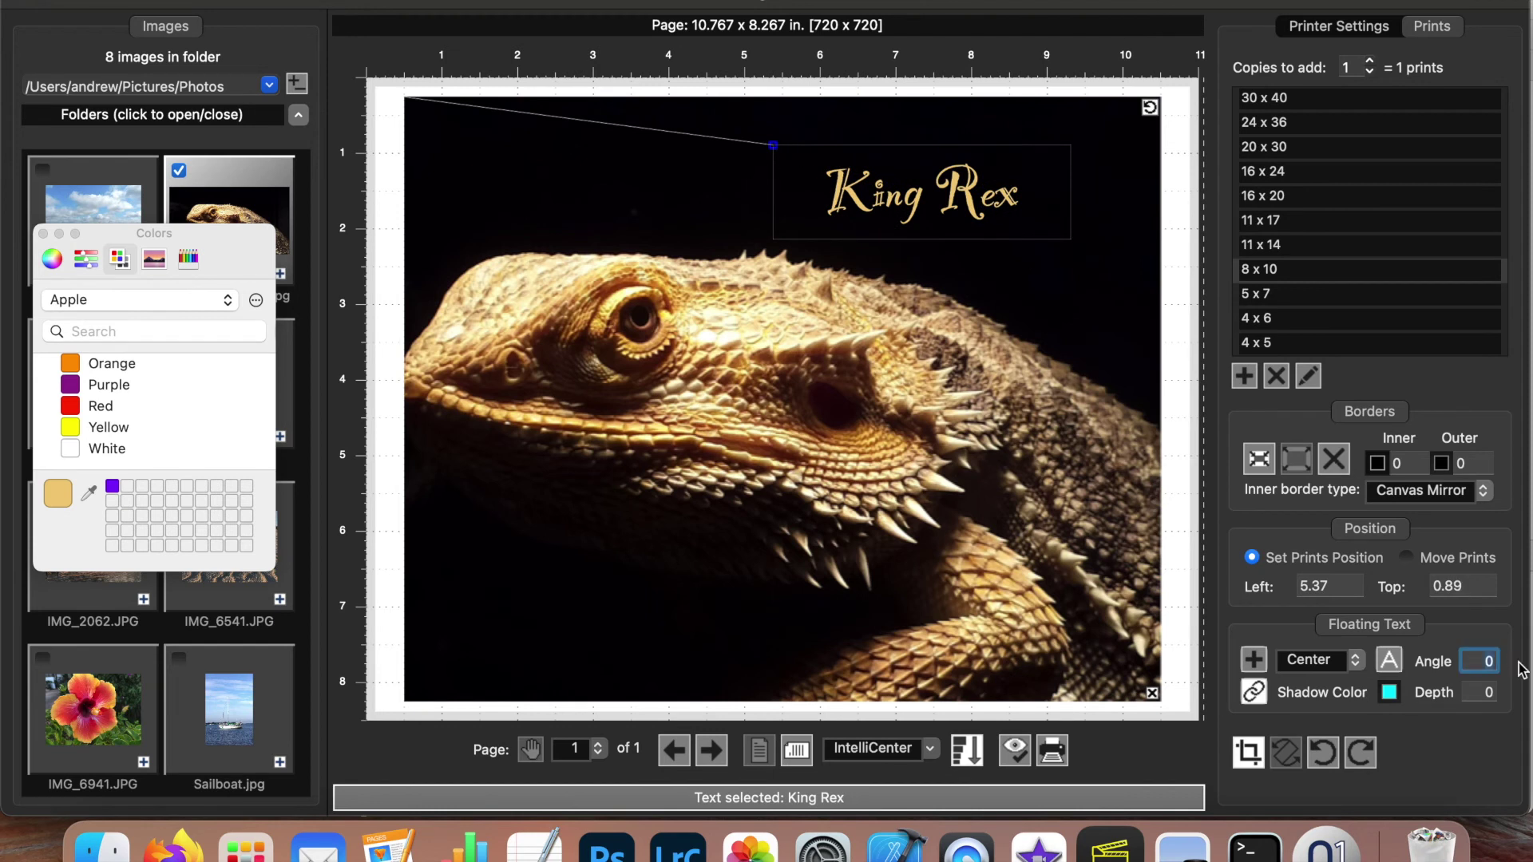
pyautogui.write('-10')
pyautogui.press('Return')
pyautogui.click(859, 123)
pyautogui.click(773, 145)
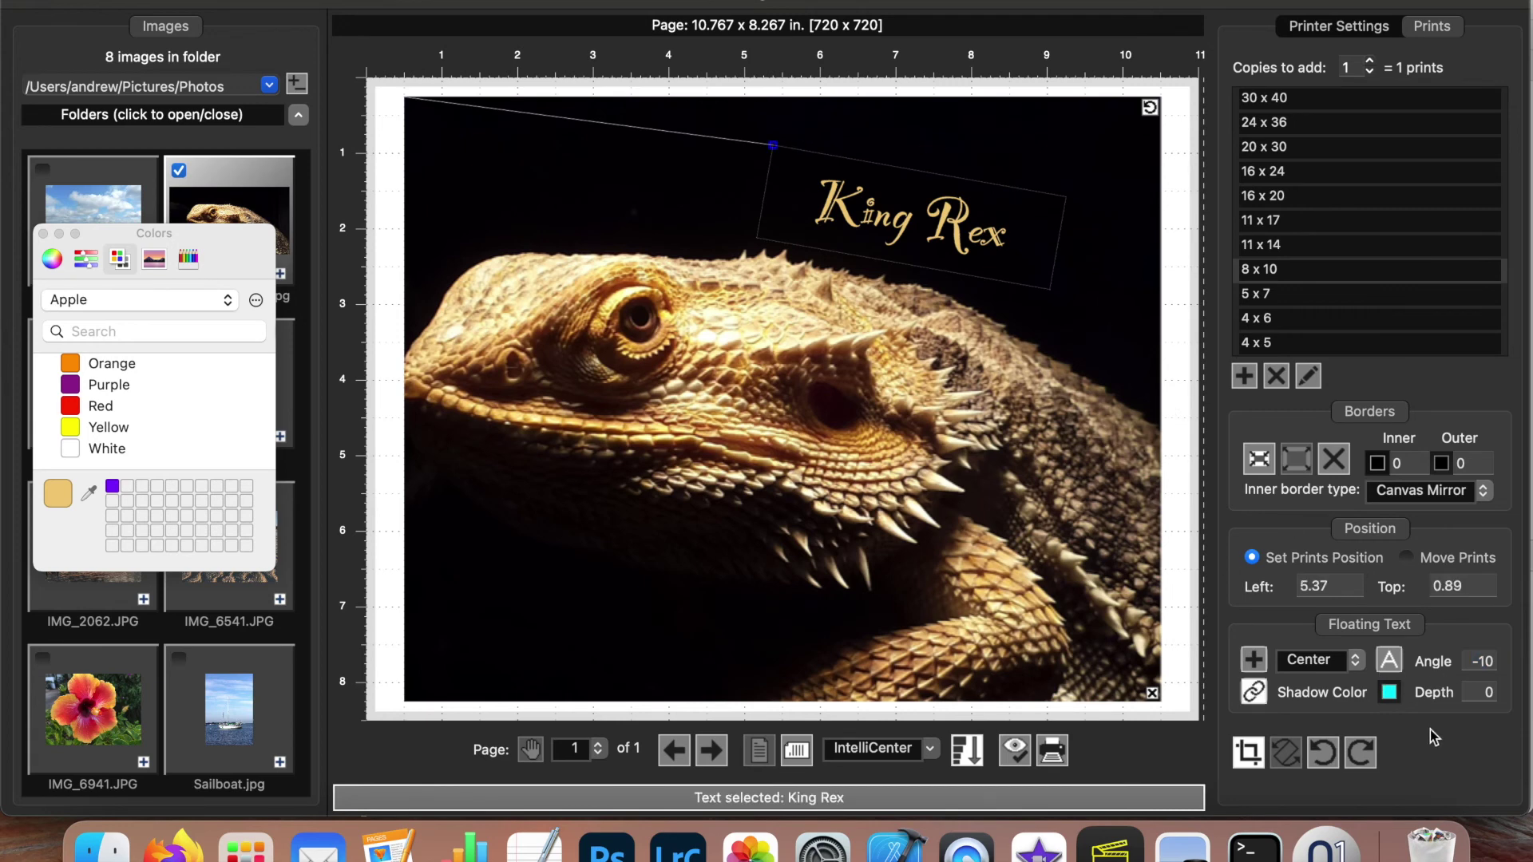
# - Give the "King Rex" text a shadow with a depth of 5
pyautogui.click(1482, 694)
pyautogui.write('5')
pyautogui.press('Return')
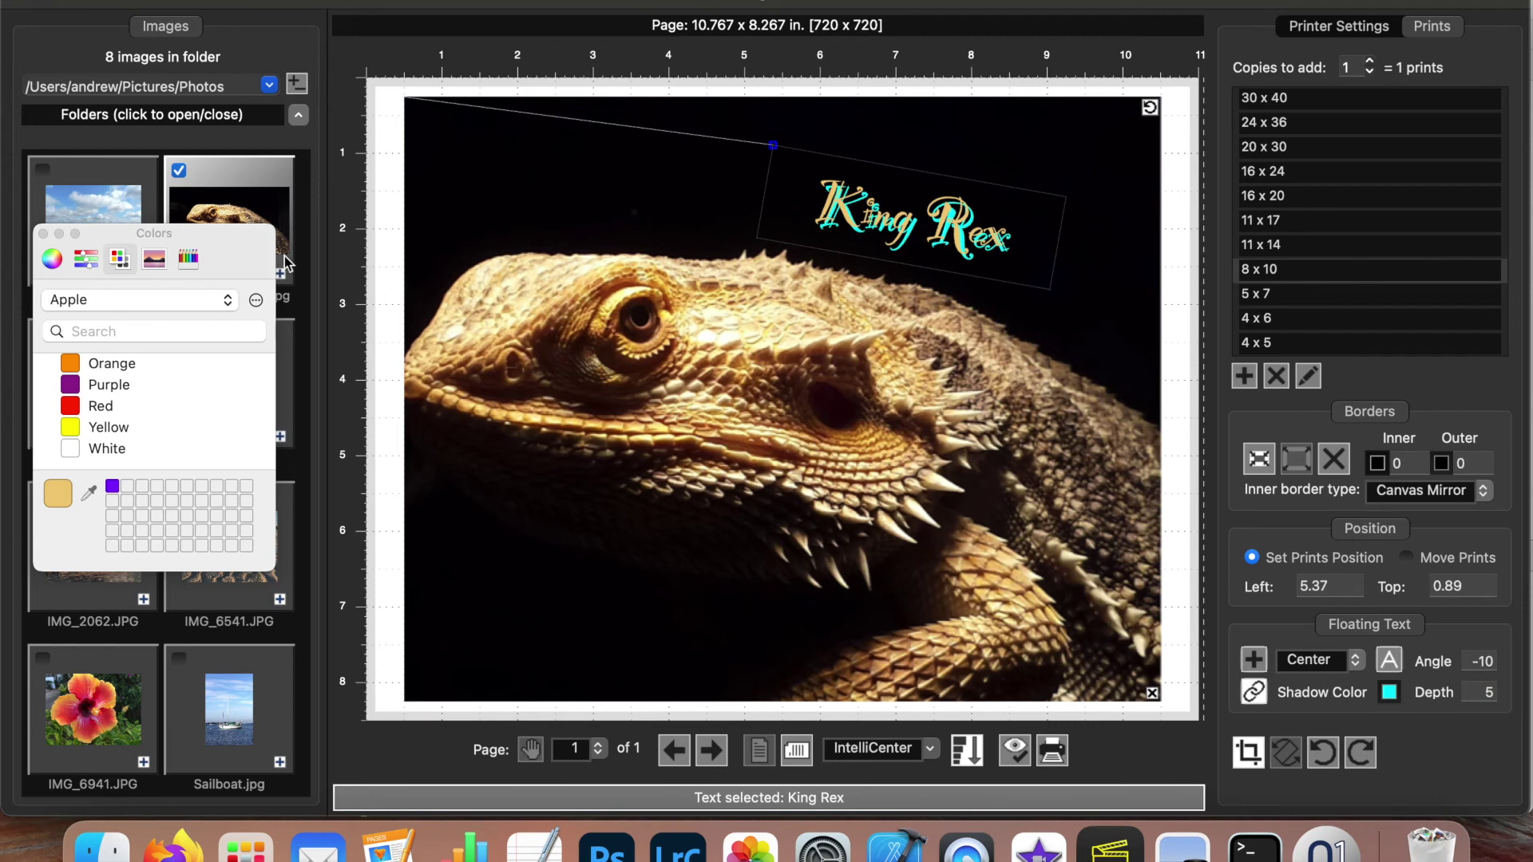
pyautogui.click(43, 233)
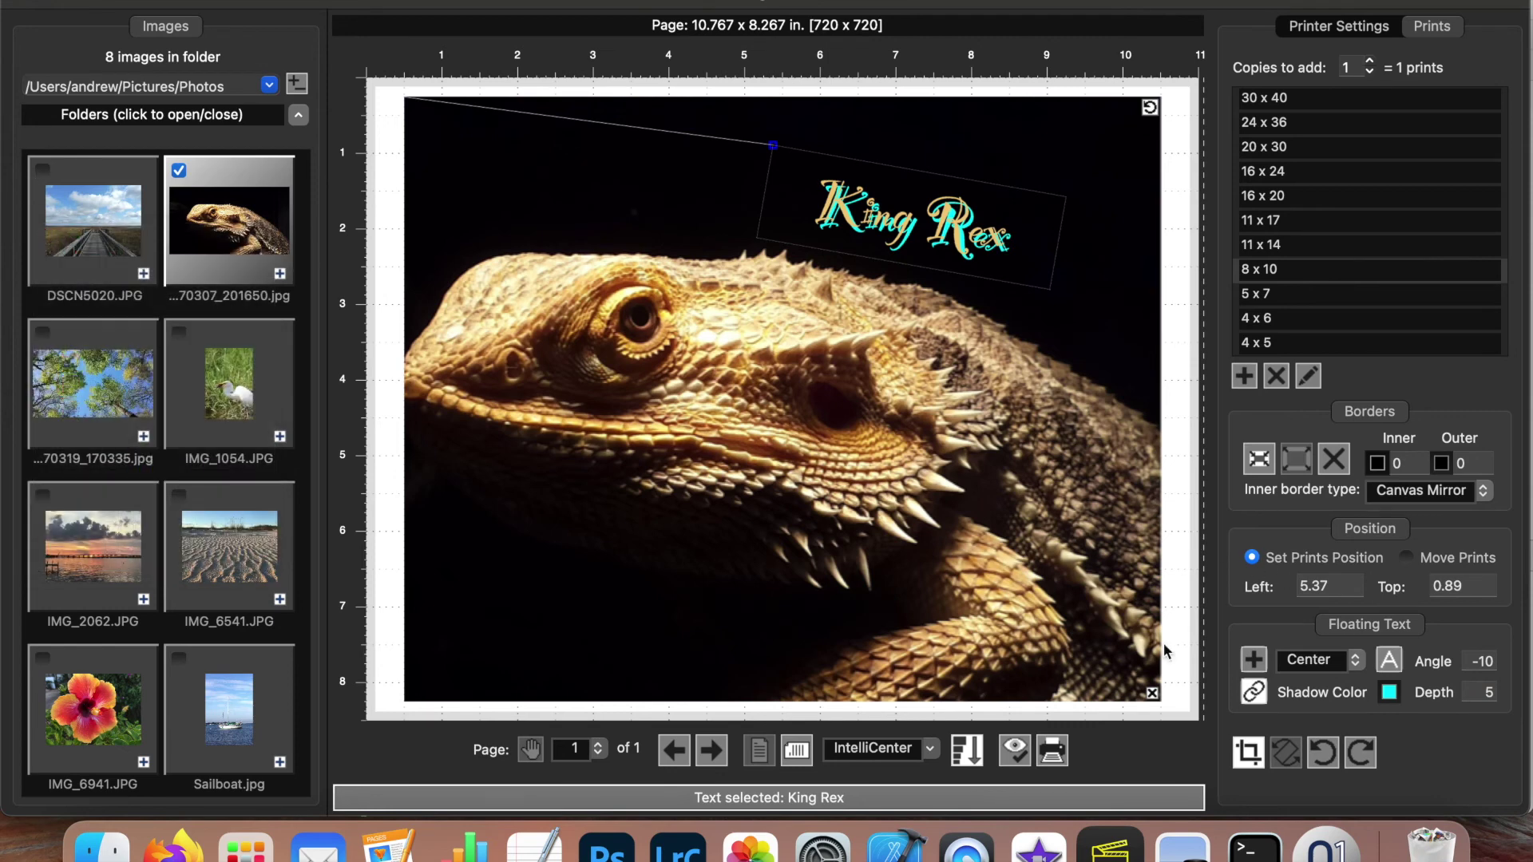
# - Set the text's shadow color to a dark brown sampled from the lizard photo, and show the page in print preview
pyautogui.click(1387, 700)
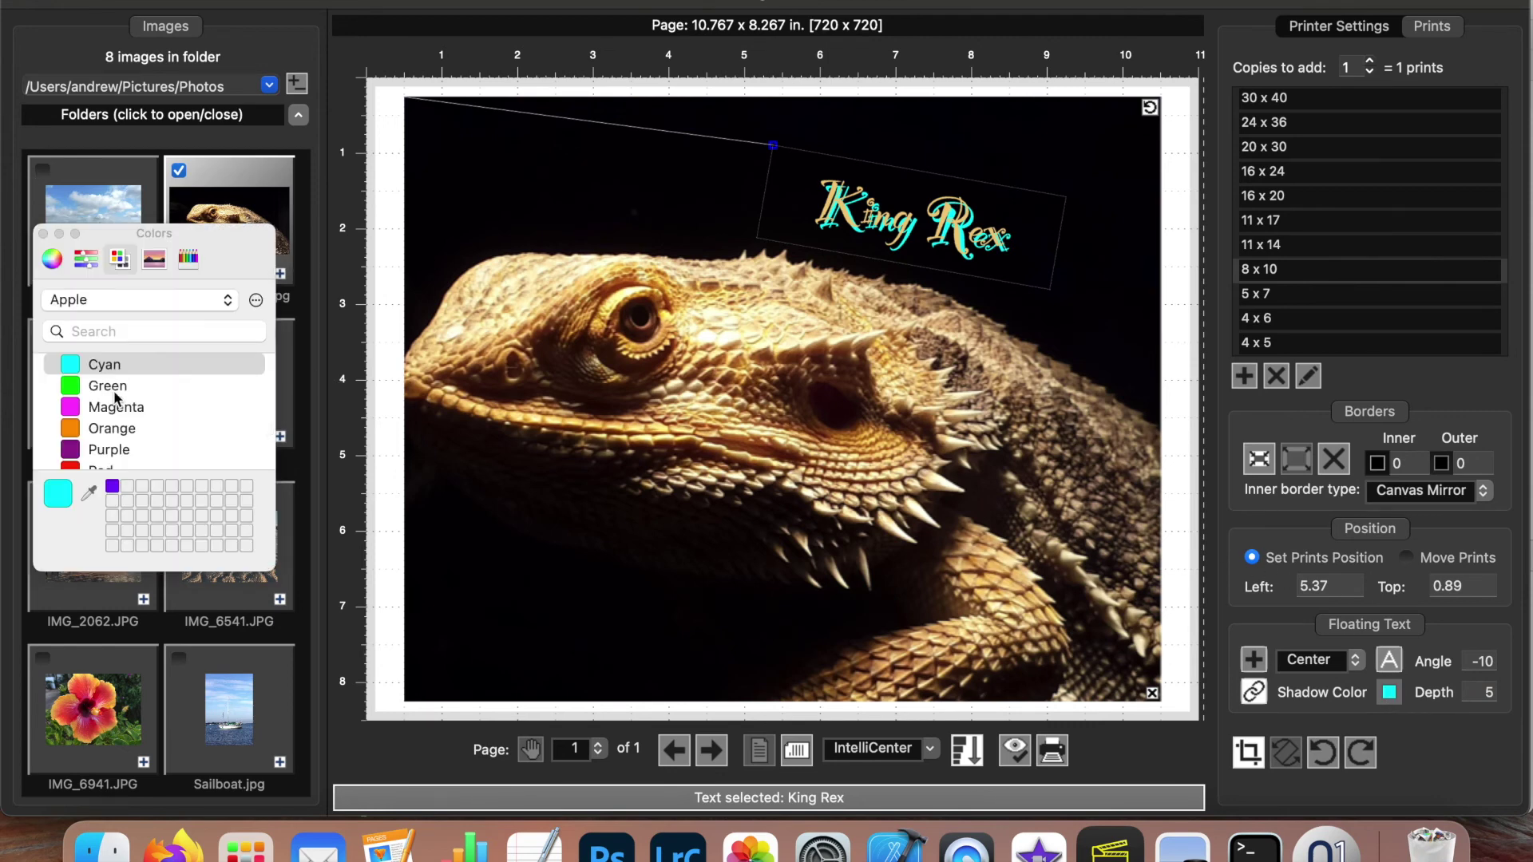
pyautogui.click(102, 488)
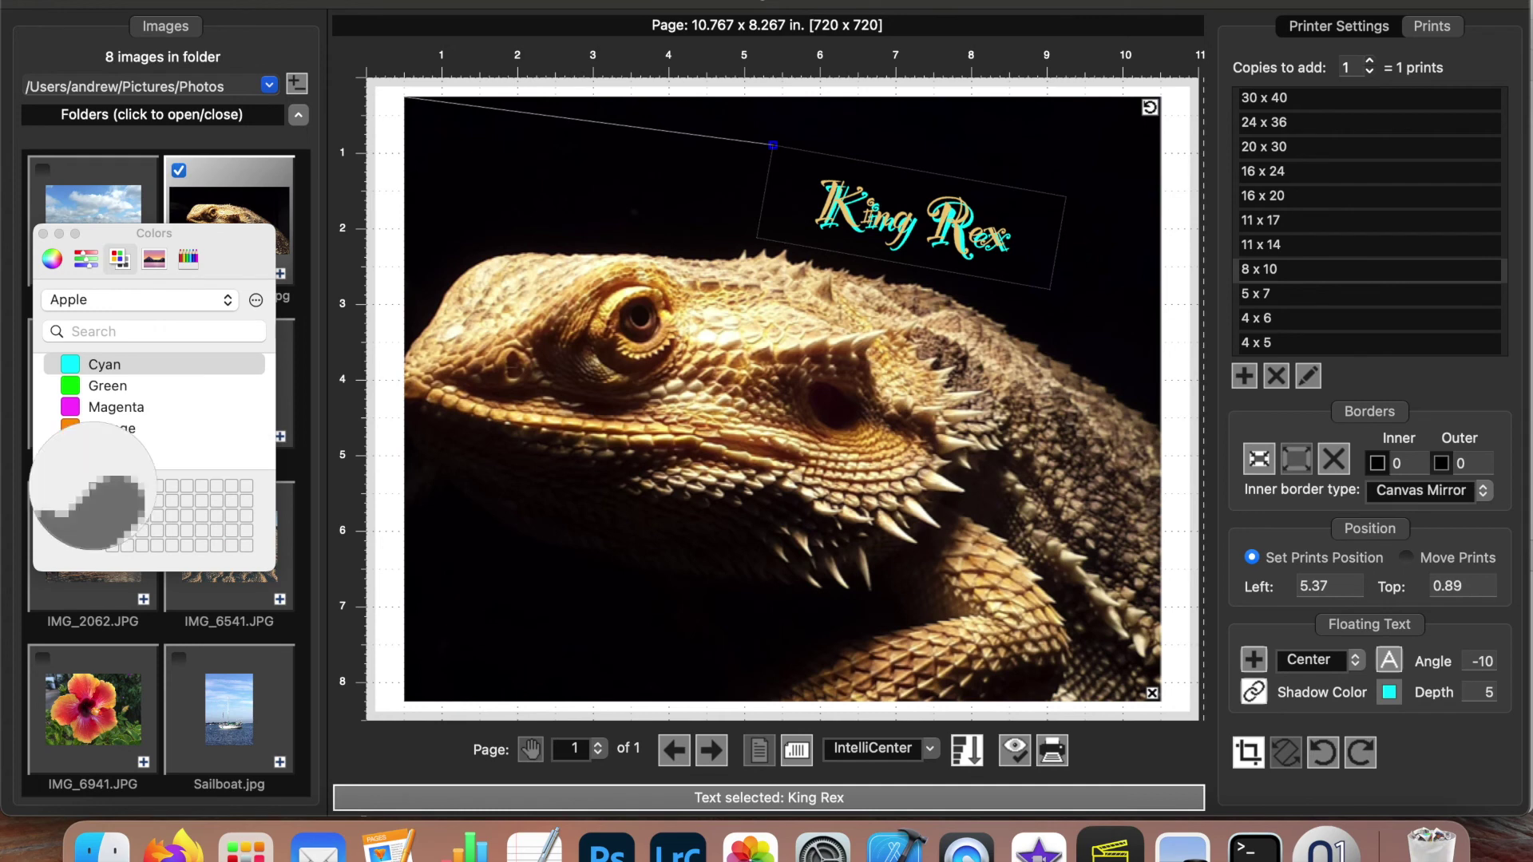
pyautogui.click(631, 455)
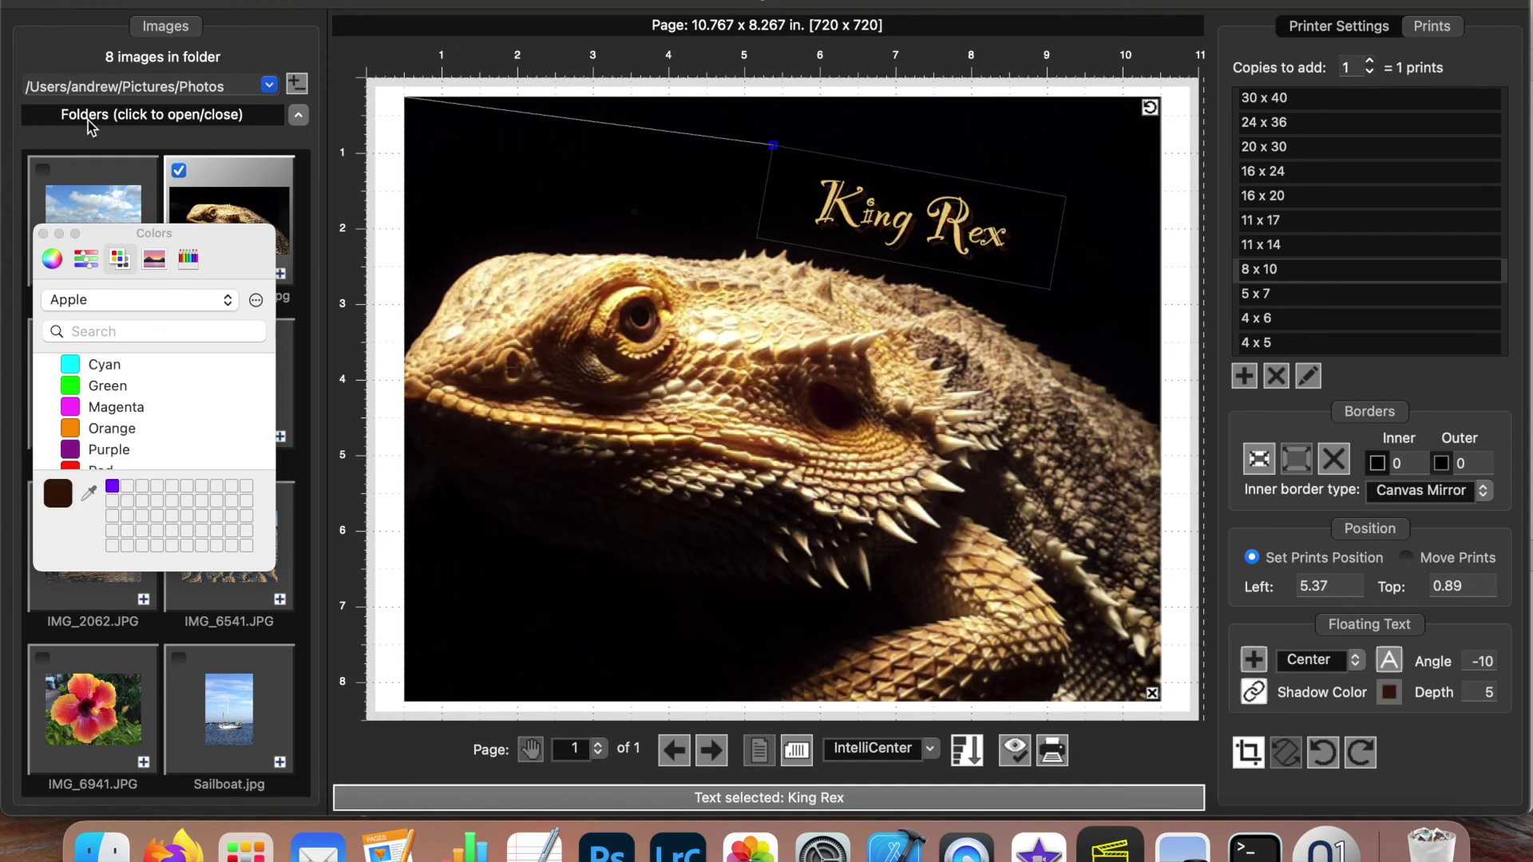
pyautogui.click(44, 234)
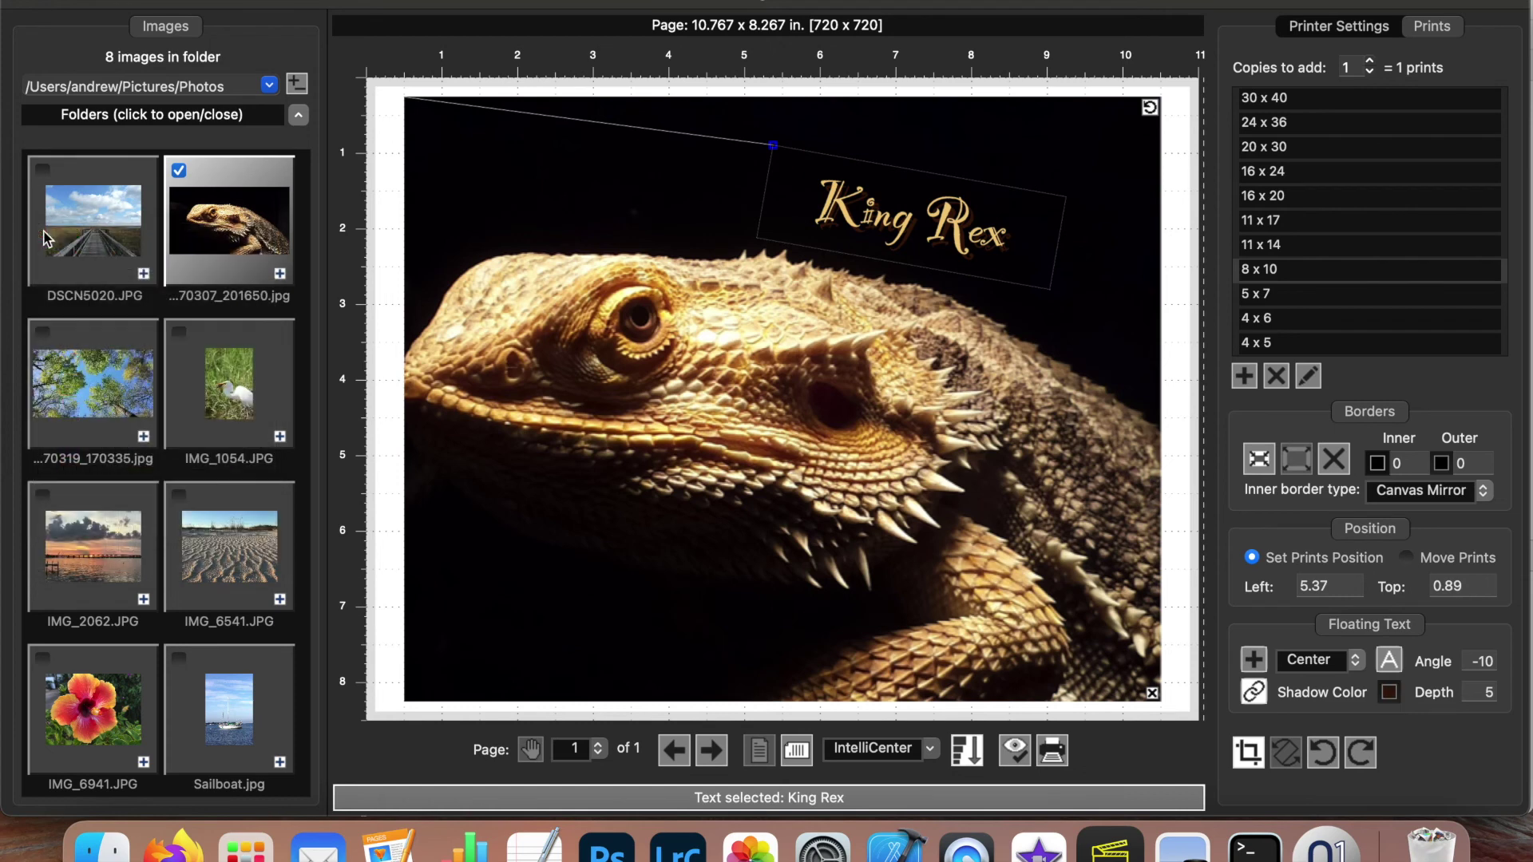
pyautogui.click(1007, 755)
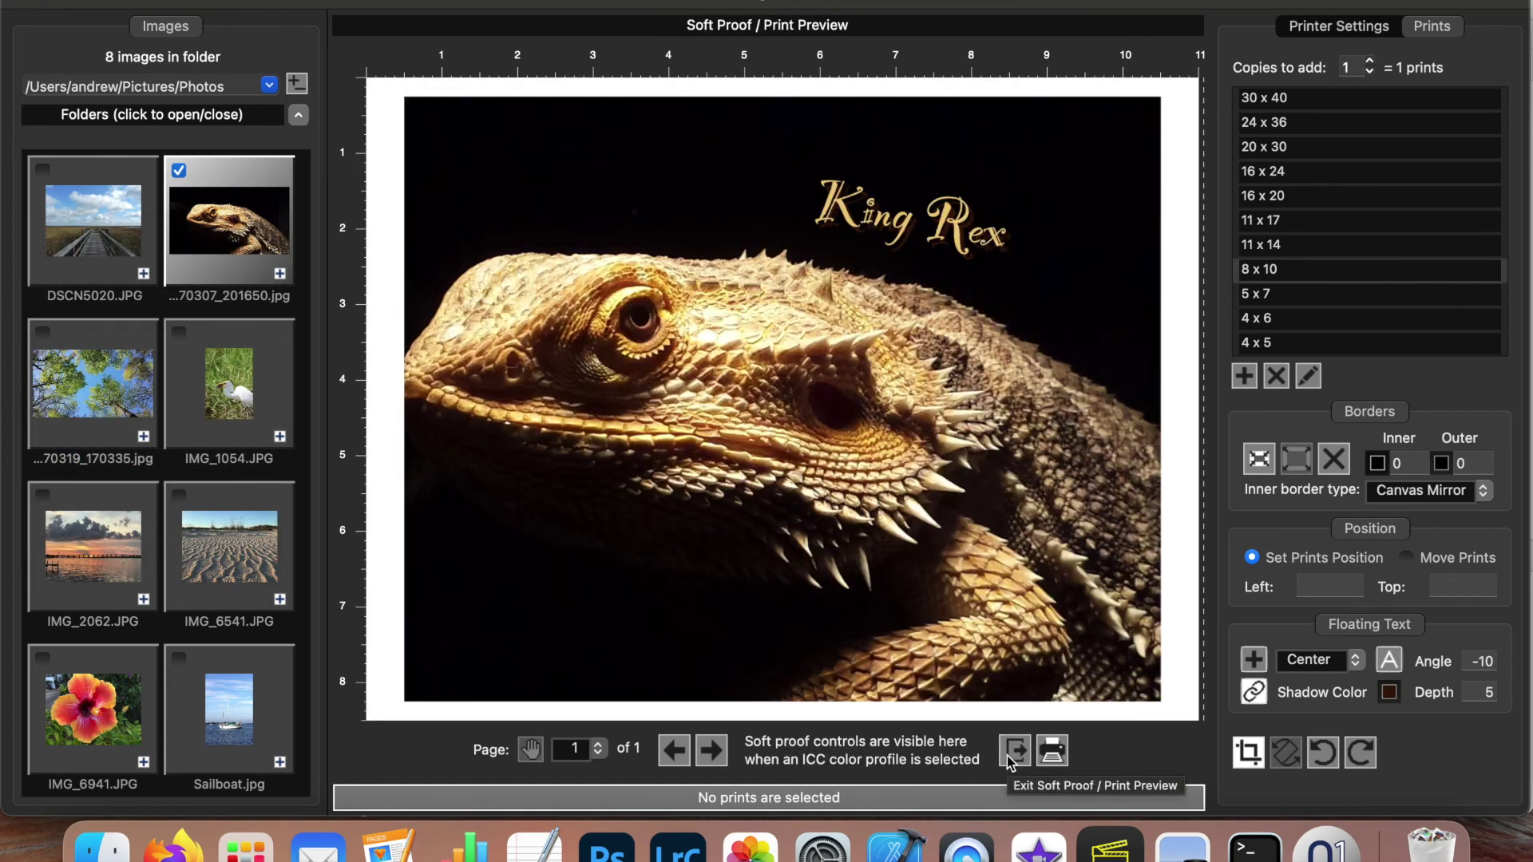